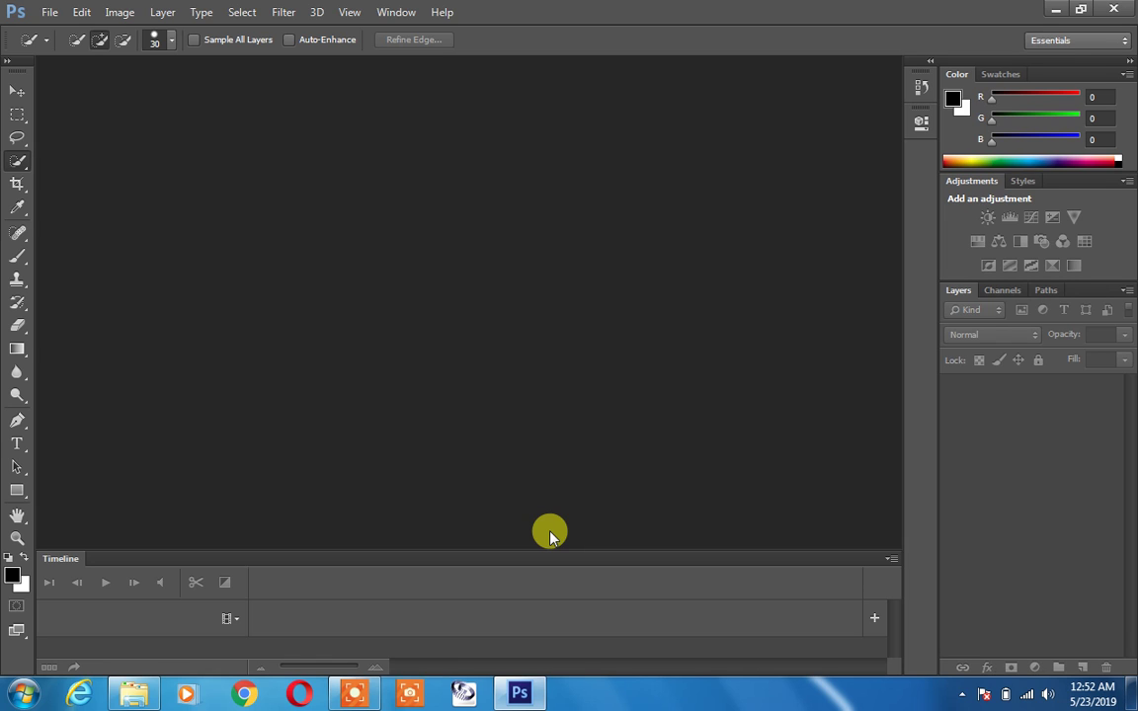
- Make the Quick Selection tool active from the Lasso tool's toolbar flyout
{"action": "left_click", "coordinate": [19, 145]}
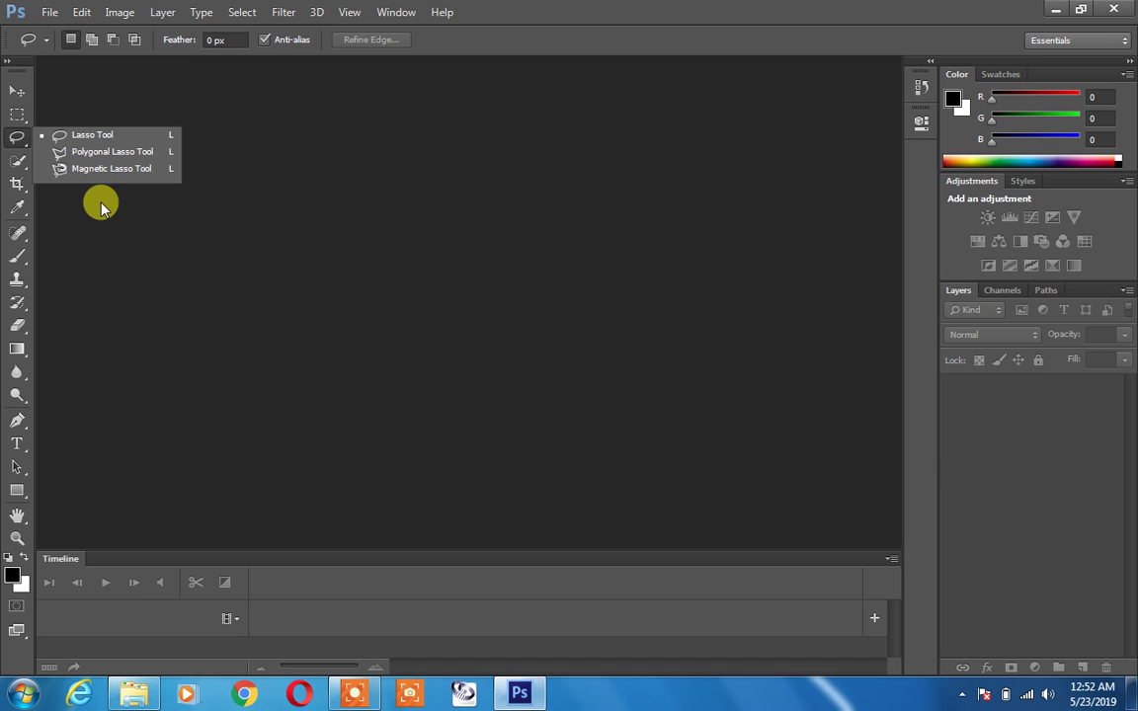
{"action": "left_click", "coordinate": [20, 166]}
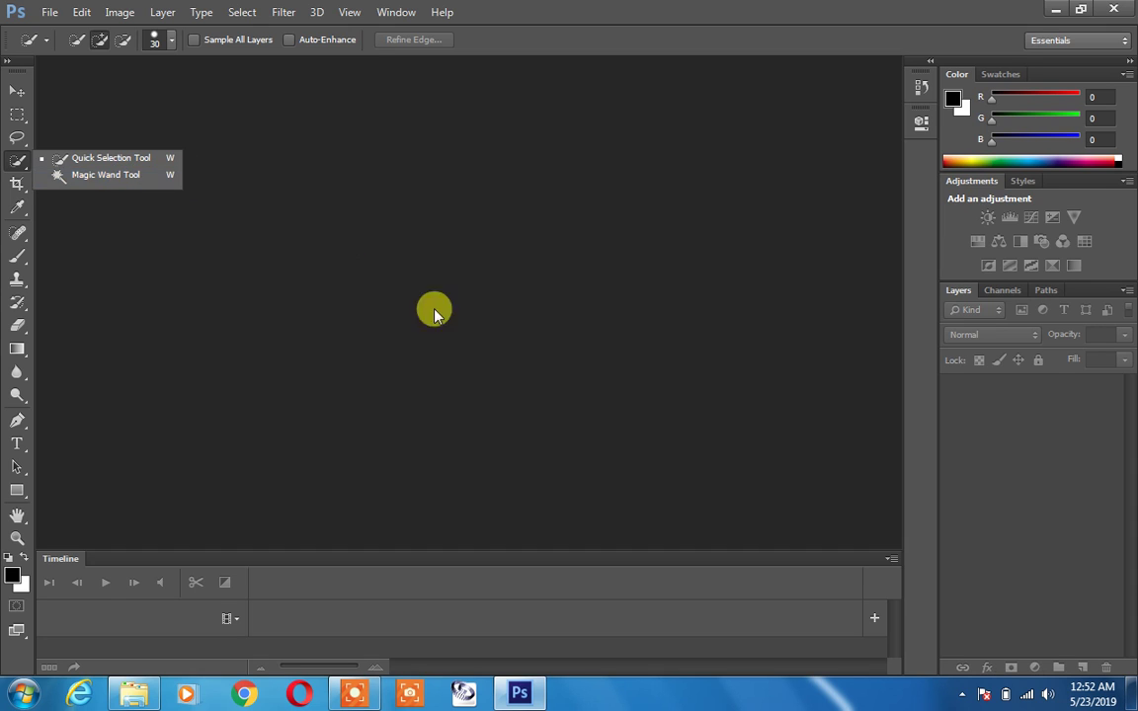
- Open hair-style-street-fashion-beautiful-girl_1139-844.jpg from the Desktop at 100%
{"action": "double_click", "coordinate": [358, 326]}
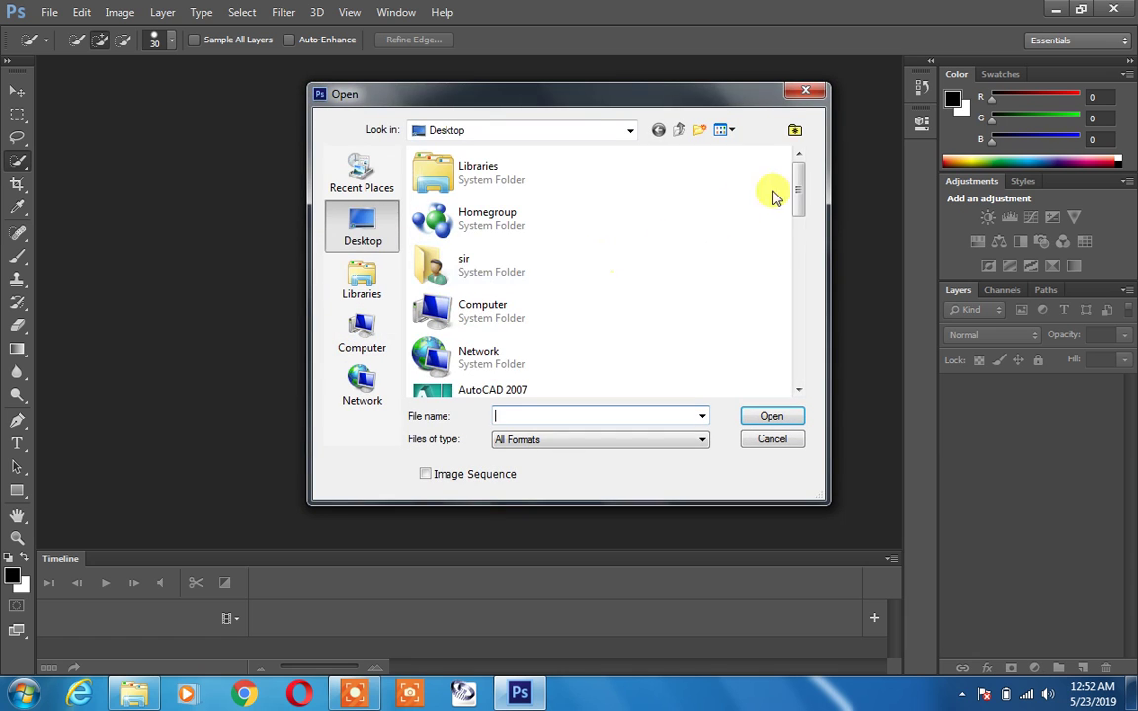
{"action": "left_click_drag", "start_coordinate": [800, 191], "coordinate": [780, 311]}
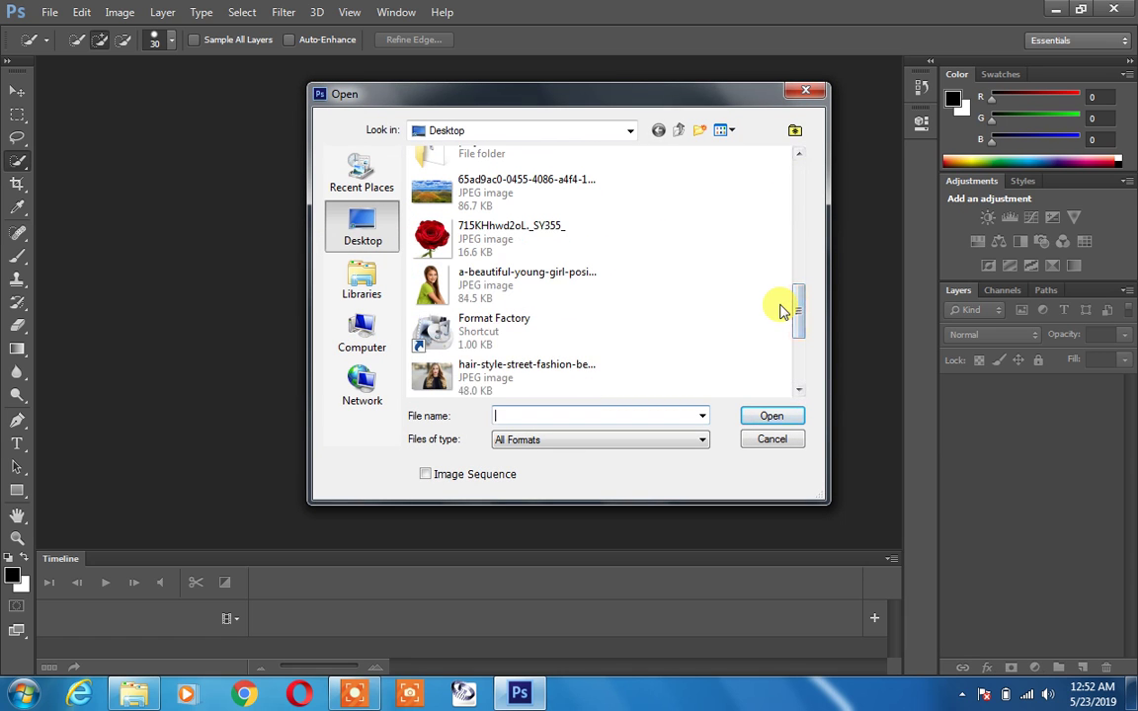
{"action": "scroll", "coordinate": [787, 311], "scroll_direction": "down", "scroll_amount": 1}
{"action": "scroll", "coordinate": [802, 317], "scroll_direction": "down", "scroll_amount": 2}
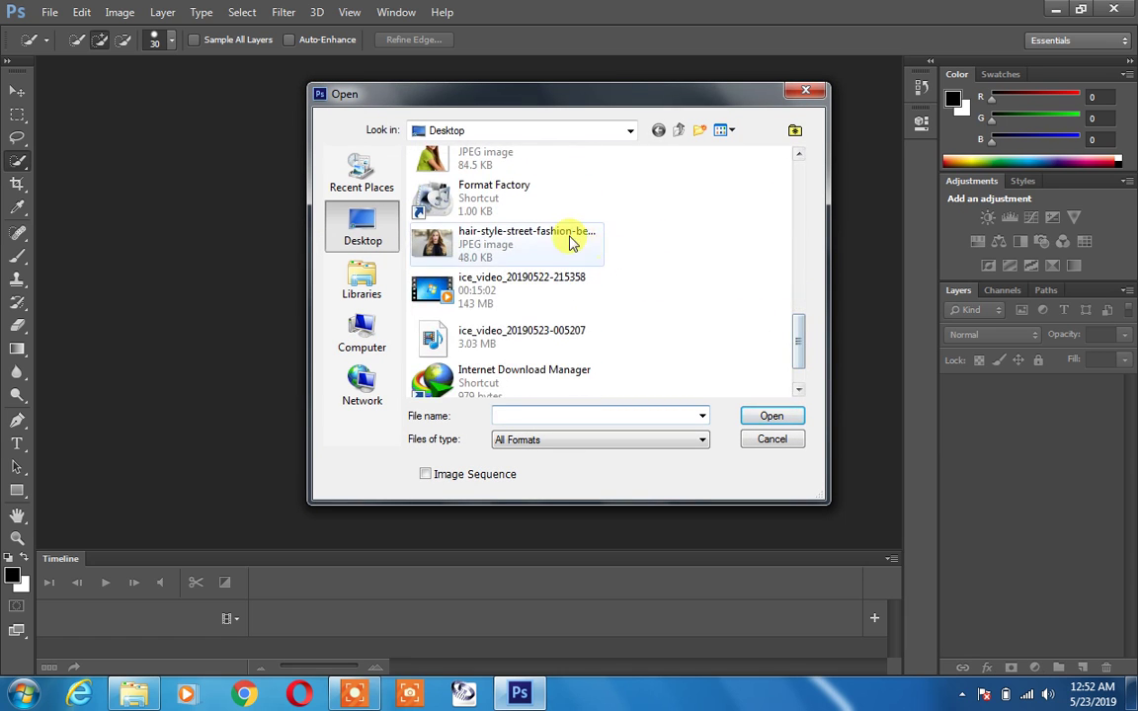
{"action": "double_click", "coordinate": [566, 222]}
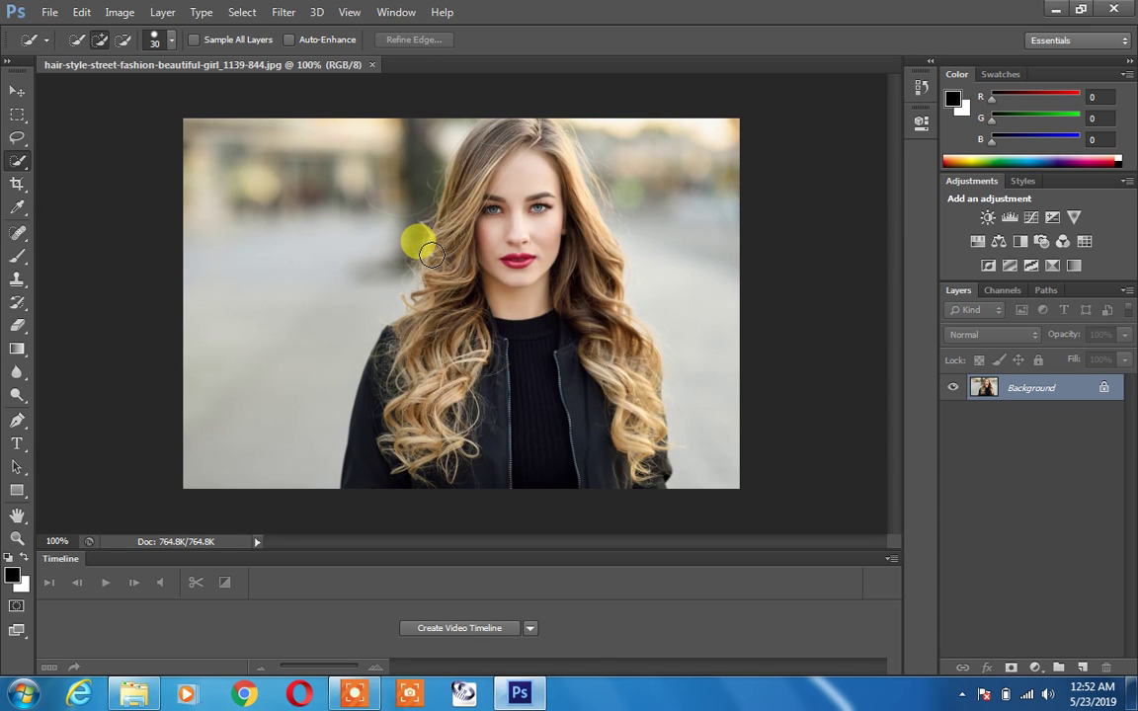
{"action": "left_click", "coordinate": [355, 697]}
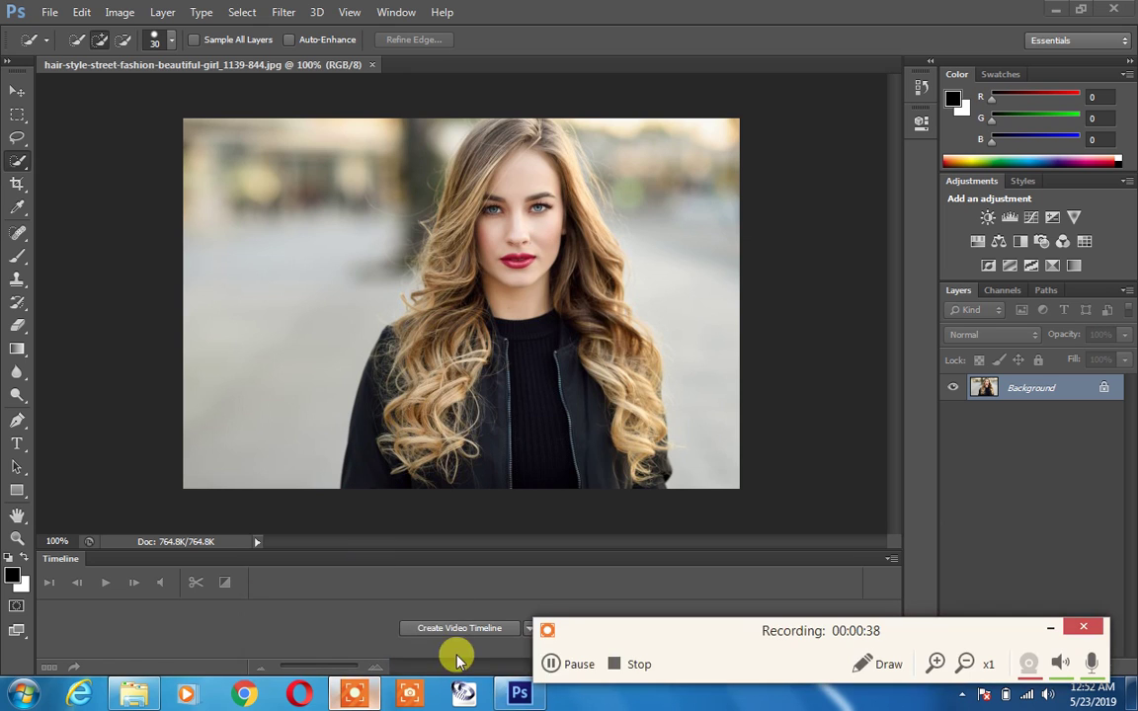
{"action": "left_click", "coordinate": [551, 664]}
{"action": "left_click", "coordinate": [550, 665]}
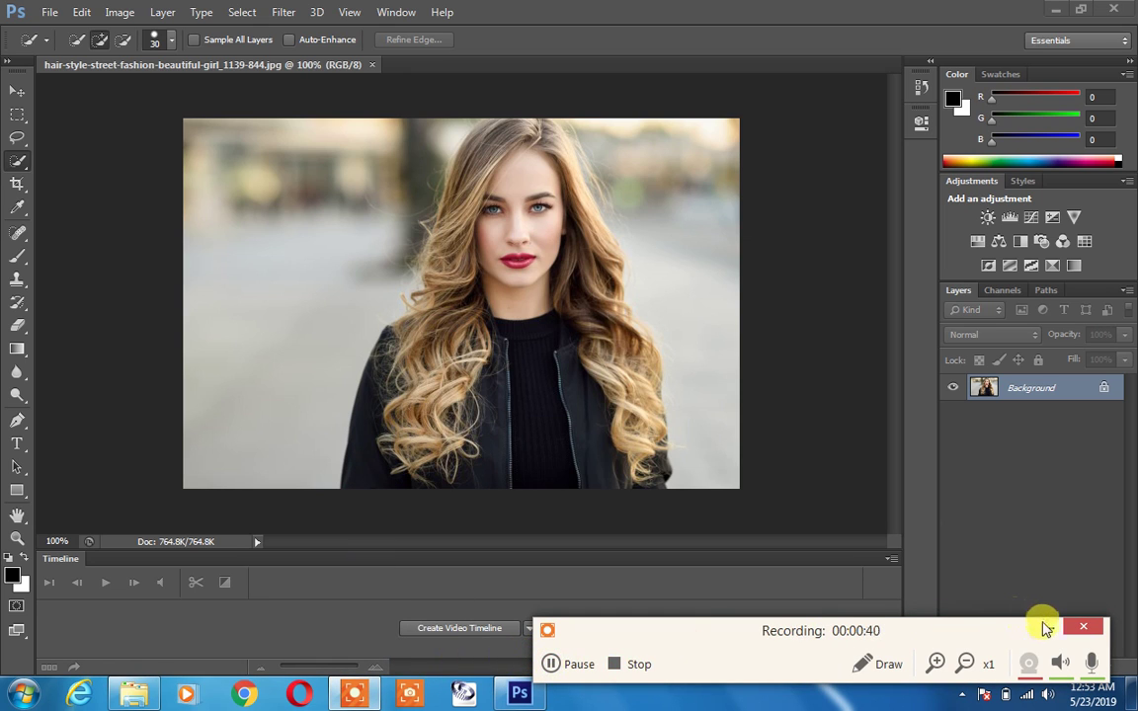
{"action": "left_click", "coordinate": [1046, 628]}
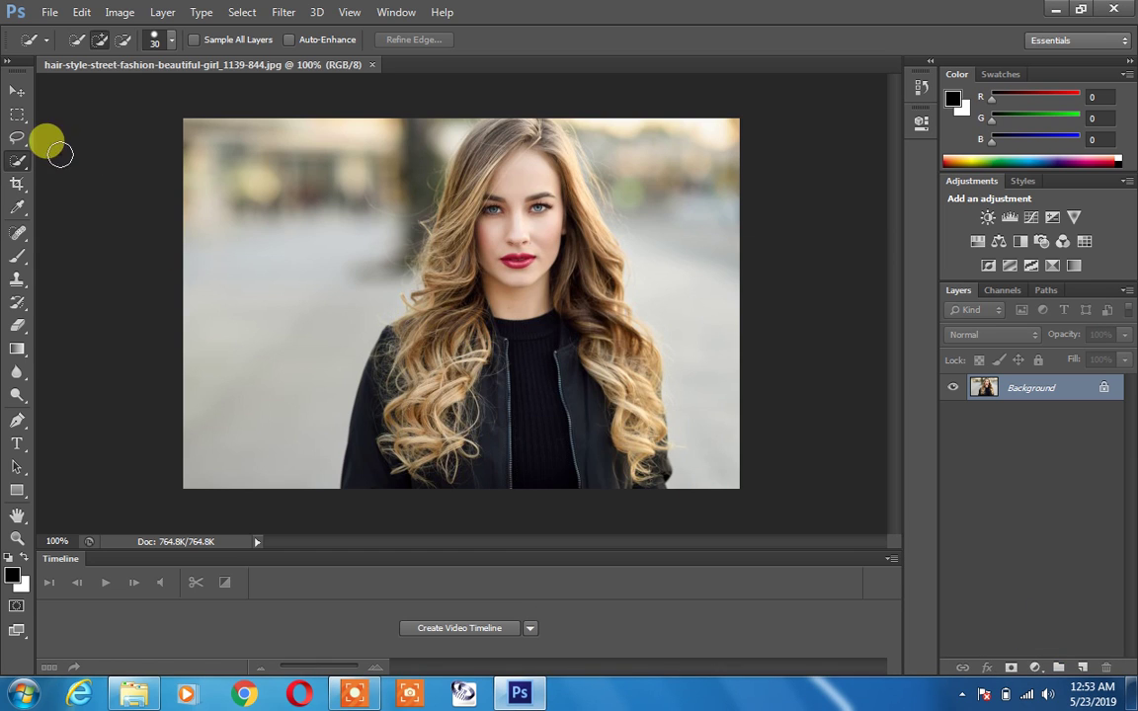
- Paint a Quick Selection over the girl's hair and face, restarting once
{"action": "right_click", "coordinate": [23, 168]}
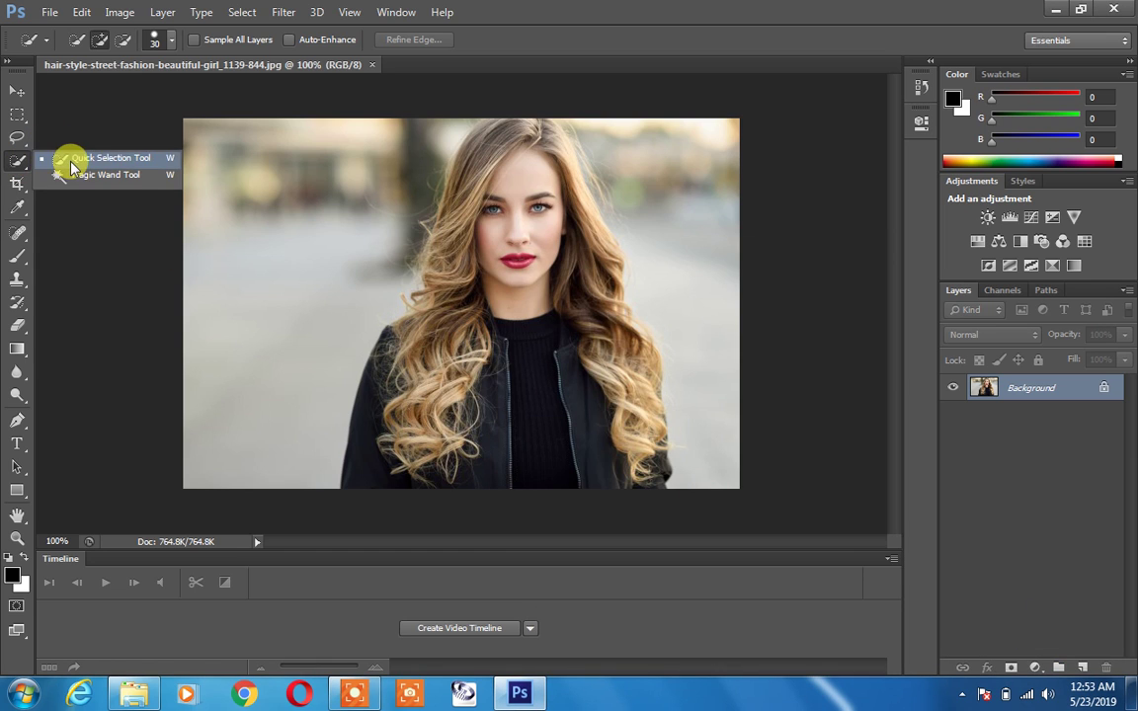
{"action": "left_click", "coordinate": [71, 157]}
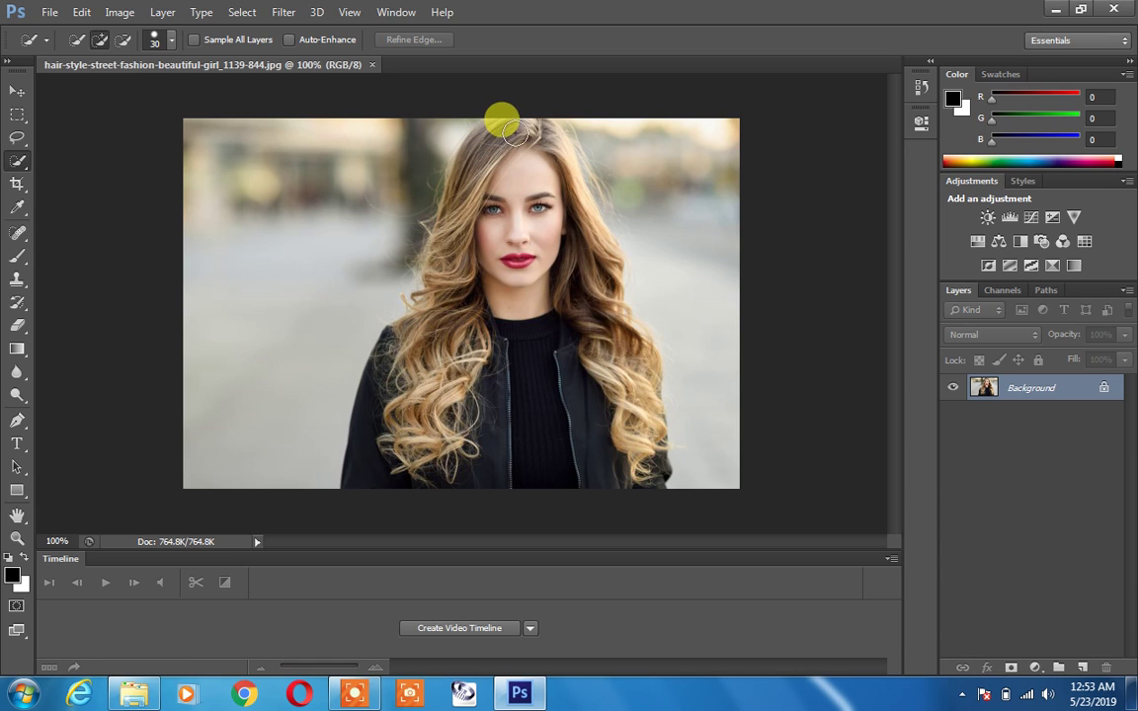
{"action": "mouse_move", "coordinate": [522, 130]}
{"action": "left_mouse_down"}
{"action": "mouse_move", "coordinate": [465, 214]}
{"action": "mouse_move", "coordinate": [559, 147]}
{"action": "mouse_move", "coordinate": [601, 337]}
{"action": "mouse_move", "coordinate": [625, 403]}
{"action": "mouse_move", "coordinate": [609, 310]}
{"action": "mouse_move", "coordinate": [647, 436]}
{"action": "mouse_move", "coordinate": [635, 484]}
{"action": "mouse_move", "coordinate": [593, 427]}
{"action": "mouse_move", "coordinate": [464, 441]}
{"action": "mouse_move", "coordinate": [534, 418]}
{"action": "mouse_move", "coordinate": [609, 223]}
{"action": "mouse_move", "coordinate": [642, 191]}
{"action": "mouse_move", "coordinate": [644, 201]}
{"action": "left_mouse_up"}
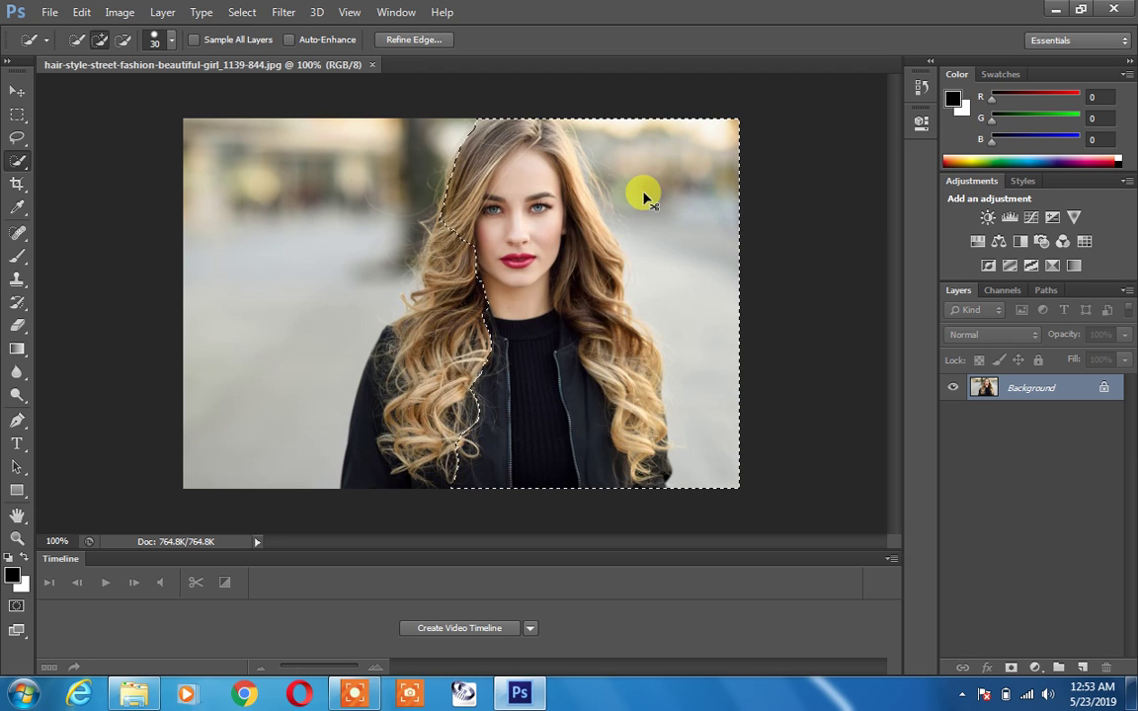
{"action": "key", "text": "ctrl+d"}
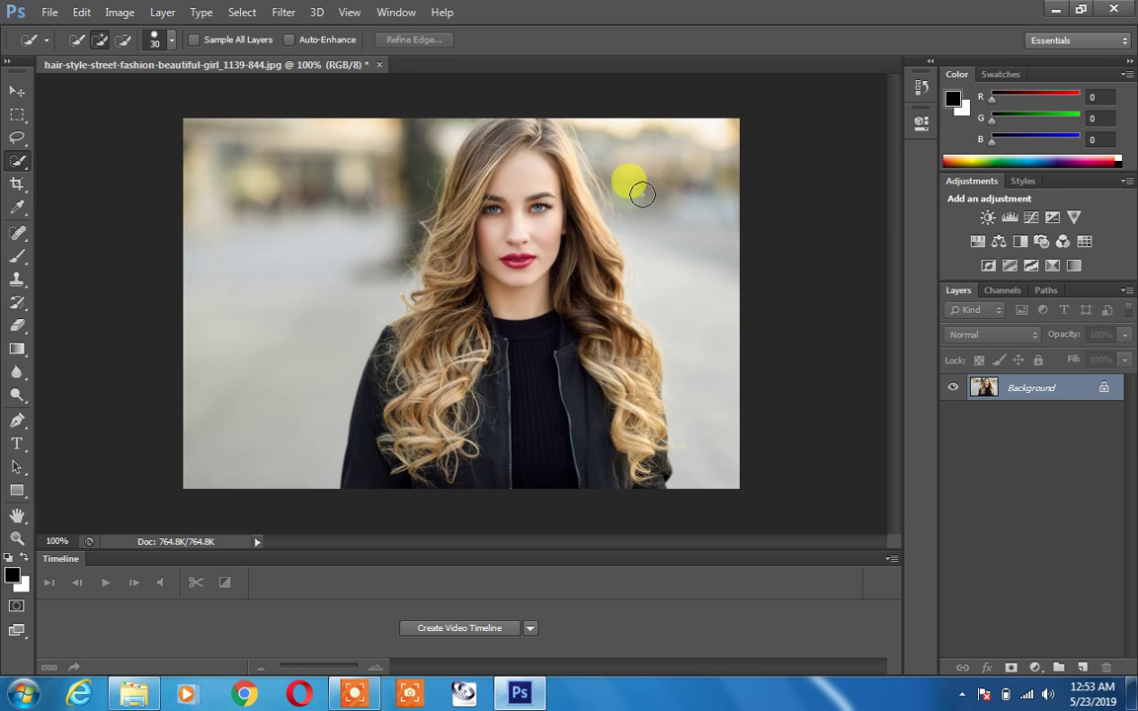
{"action": "mouse_move", "coordinate": [638, 197]}
{"action": "left_mouse_down"}
{"action": "mouse_move", "coordinate": [558, 142]}
{"action": "mouse_move", "coordinate": [558, 193]}
{"action": "mouse_move", "coordinate": [590, 274]}
{"action": "mouse_move", "coordinate": [602, 419]}
{"action": "mouse_move", "coordinate": [625, 351]}
{"action": "mouse_move", "coordinate": [614, 440]}
{"action": "mouse_move", "coordinate": [644, 466]}
{"action": "mouse_move", "coordinate": [520, 457]}
{"action": "mouse_move", "coordinate": [540, 366]}
{"action": "mouse_move", "coordinate": [455, 341]}
{"action": "mouse_move", "coordinate": [390, 467]}
{"action": "mouse_move", "coordinate": [388, 355]}
{"action": "mouse_move", "coordinate": [375, 335]}
{"action": "mouse_move", "coordinate": [383, 368]}
{"action": "mouse_move", "coordinate": [426, 327]}
{"action": "left_mouse_up"}
{"action": "mouse_move", "coordinate": [450, 248]}
{"action": "left_mouse_down"}
{"action": "mouse_move", "coordinate": [432, 221]}
{"action": "mouse_move", "coordinate": [437, 183]}
{"action": "mouse_move", "coordinate": [455, 148]}
{"action": "mouse_move", "coordinate": [484, 130]}
{"action": "mouse_move", "coordinate": [444, 186]}
{"action": "mouse_move", "coordinate": [426, 274]}
{"action": "mouse_move", "coordinate": [410, 265]}
{"action": "mouse_move", "coordinate": [415, 417]}
{"action": "mouse_move", "coordinate": [528, 241]}
{"action": "mouse_move", "coordinate": [600, 199]}
{"action": "mouse_move", "coordinate": [587, 179]}
{"action": "mouse_move", "coordinate": [610, 258]}
{"action": "left_mouse_up"}
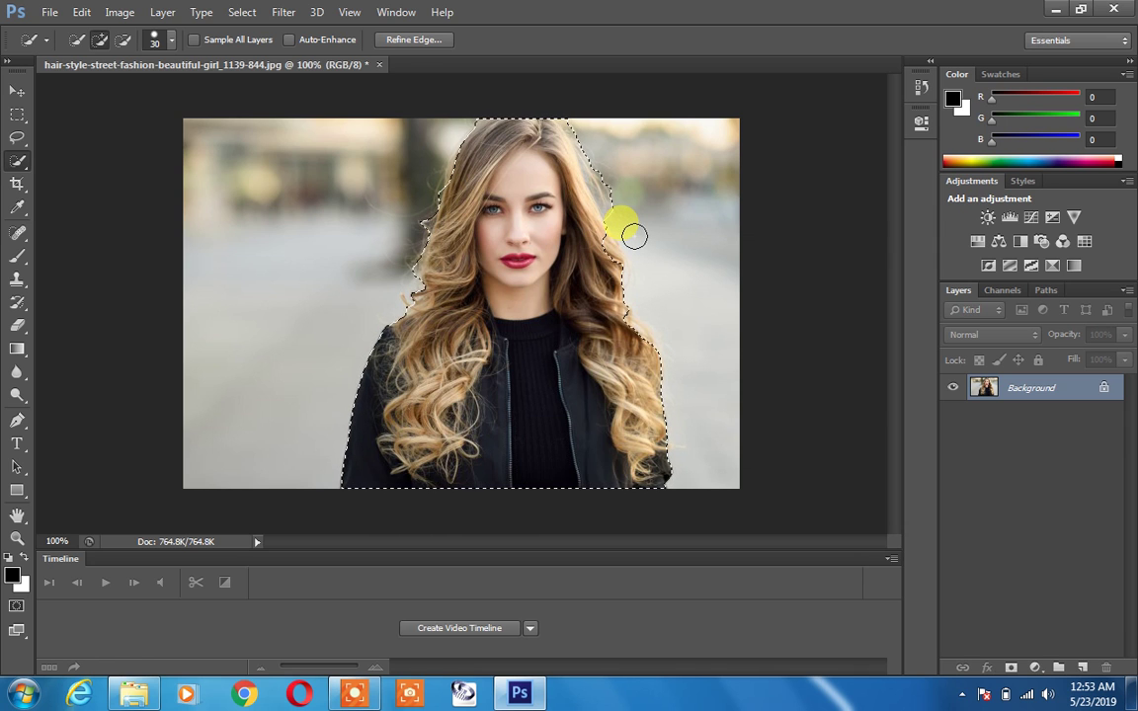
- Zoom in to 300% and subtract background from the left hair edge, then zoom out
{"action": "key", "text": "ctrl+plus"}
{"action": "key", "text": "ctrl+plus"}
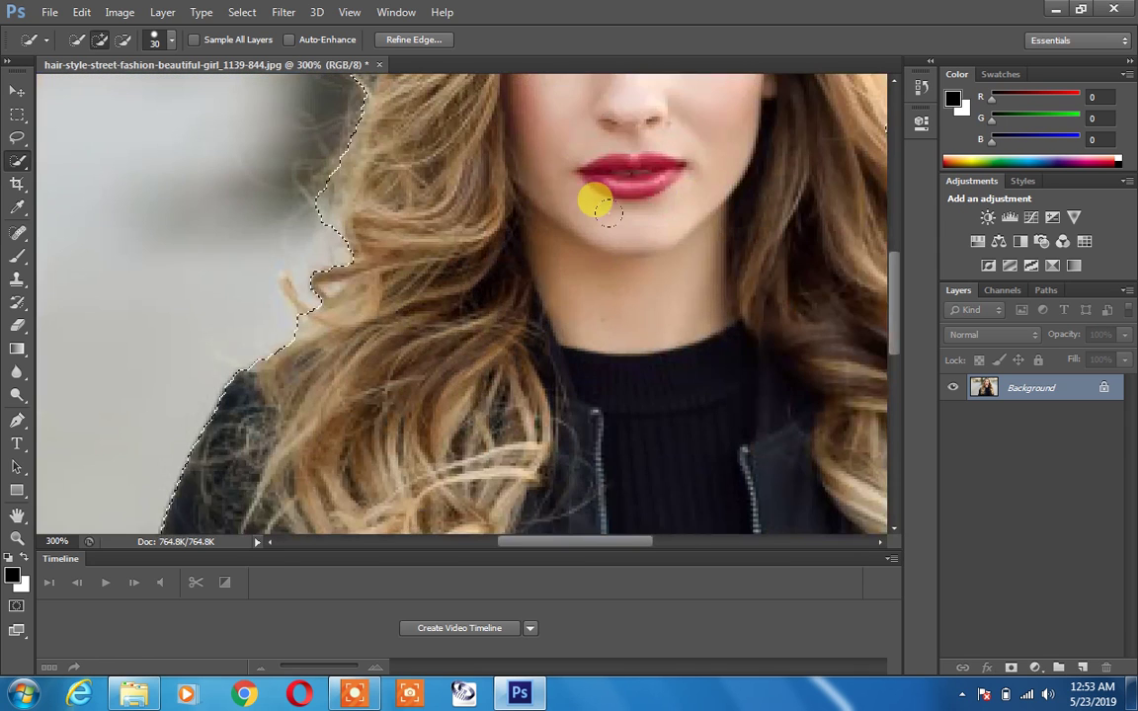
{"action": "left_click_drag", "start_coordinate": [394, 157], "coordinate": [550, 395]}
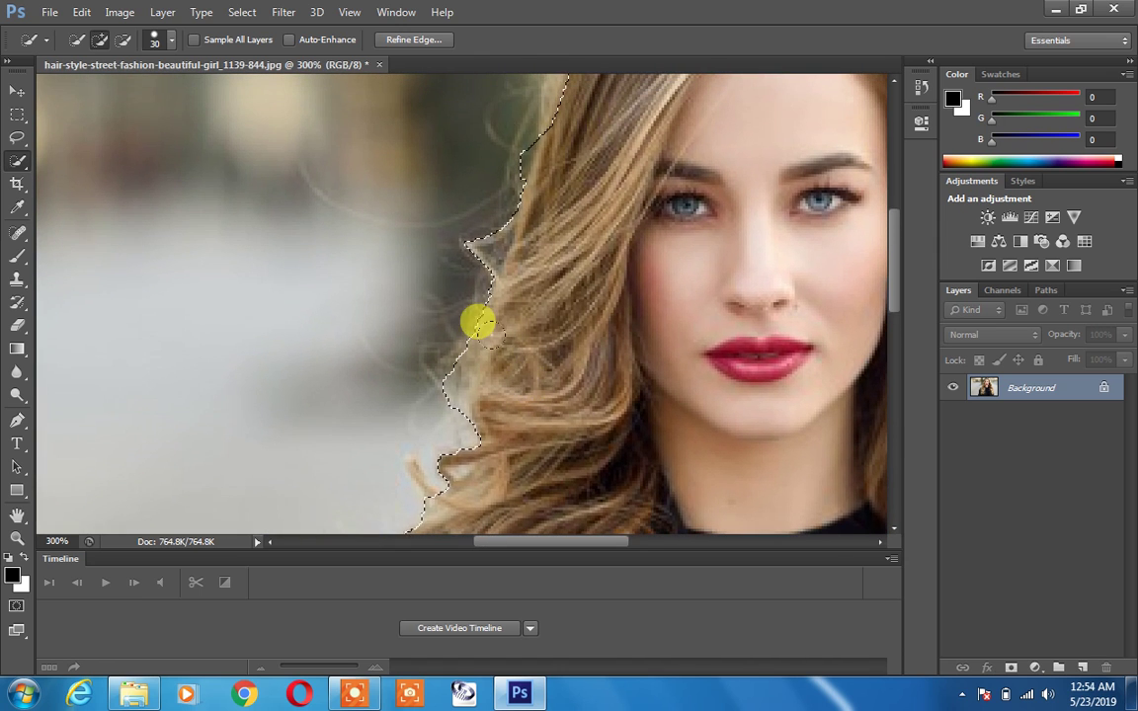
{"action": "mouse_move", "coordinate": [433, 221]}
{"action": "left_mouse_down"}
{"action": "mouse_move", "coordinate": [415, 225]}
{"action": "mouse_move", "coordinate": [488, 254]}
{"action": "mouse_move", "coordinate": [606, 259]}
{"action": "mouse_move", "coordinate": [703, 244]}
{"action": "mouse_move", "coordinate": [698, 234]}
{"action": "mouse_move", "coordinate": [640, 246]}
{"action": "mouse_move", "coordinate": [624, 297]}
{"action": "mouse_move", "coordinate": [648, 157]}
{"action": "mouse_move", "coordinate": [600, 236]}
{"action": "mouse_move", "coordinate": [614, 285]}
{"action": "mouse_move", "coordinate": [716, 336]}
{"action": "mouse_move", "coordinate": [655, 302]}
{"action": "mouse_move", "coordinate": [612, 323]}
{"action": "mouse_move", "coordinate": [520, 282]}
{"action": "mouse_move", "coordinate": [477, 226]}
{"action": "mouse_move", "coordinate": [485, 196]}
{"action": "mouse_move", "coordinate": [595, 287]}
{"action": "mouse_move", "coordinate": [553, 239]}
{"action": "mouse_move", "coordinate": [488, 246]}
{"action": "mouse_move", "coordinate": [442, 302]}
{"action": "mouse_move", "coordinate": [521, 299]}
{"action": "left_mouse_up"}
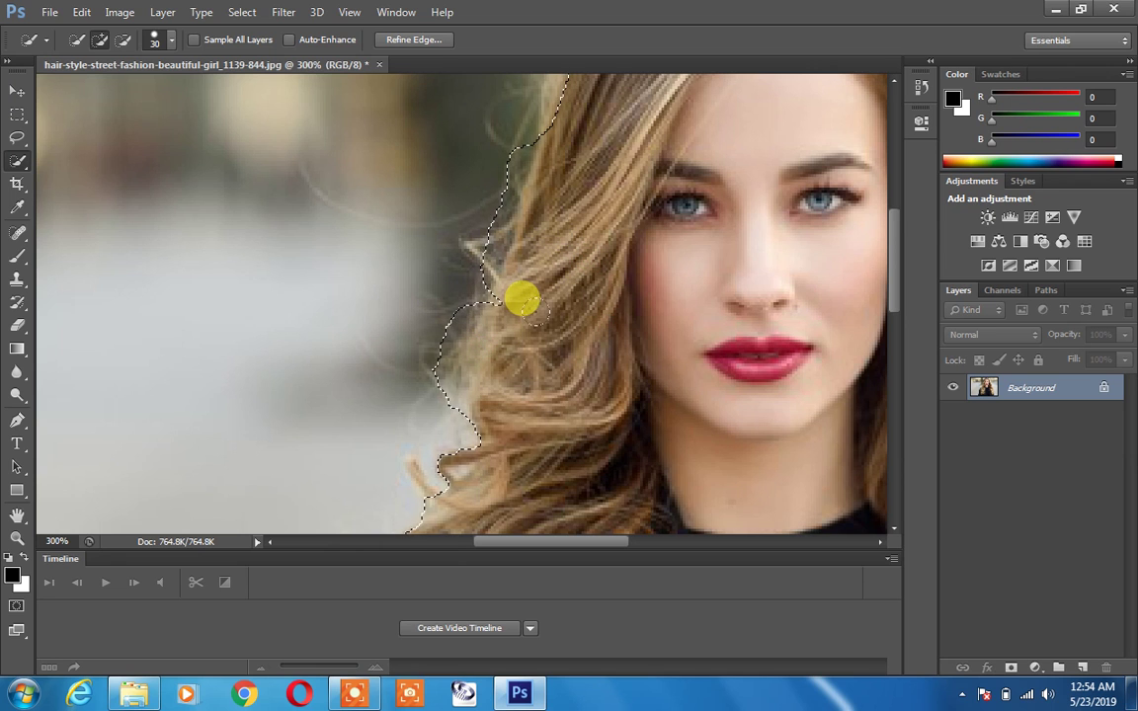
{"action": "key", "text": "ctrl+minus"}
{"action": "key", "text": "ctrl+minus"}
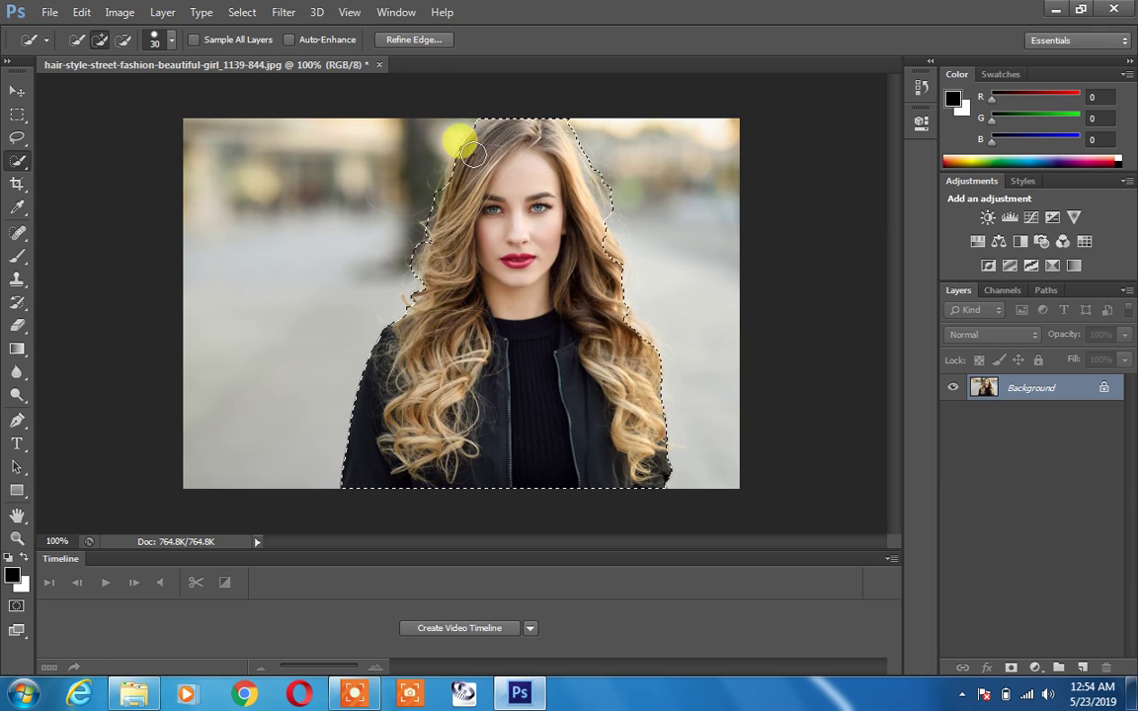
- Float the girl photo and open the hills landscape 65ad9ac0-0455-4086-a4f4-1245f697d10e.jpg beside it
{"action": "left_click_drag", "start_coordinate": [290, 71], "coordinate": [448, 201]}
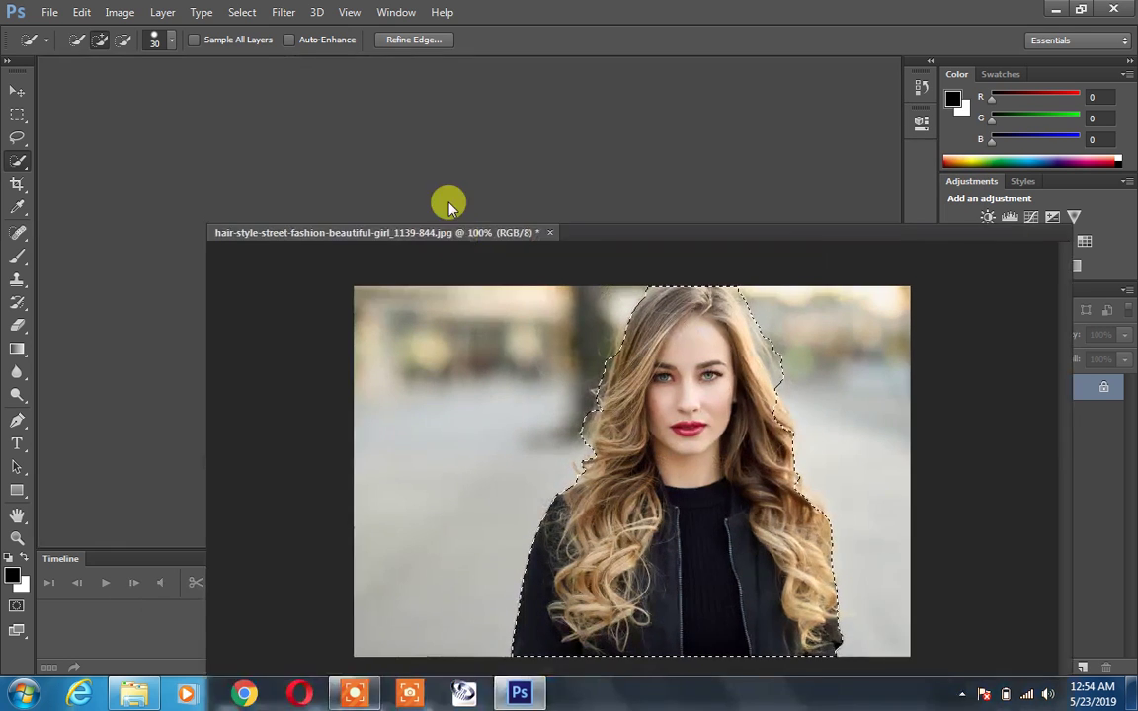
{"action": "key", "text": "ctrl+o"}
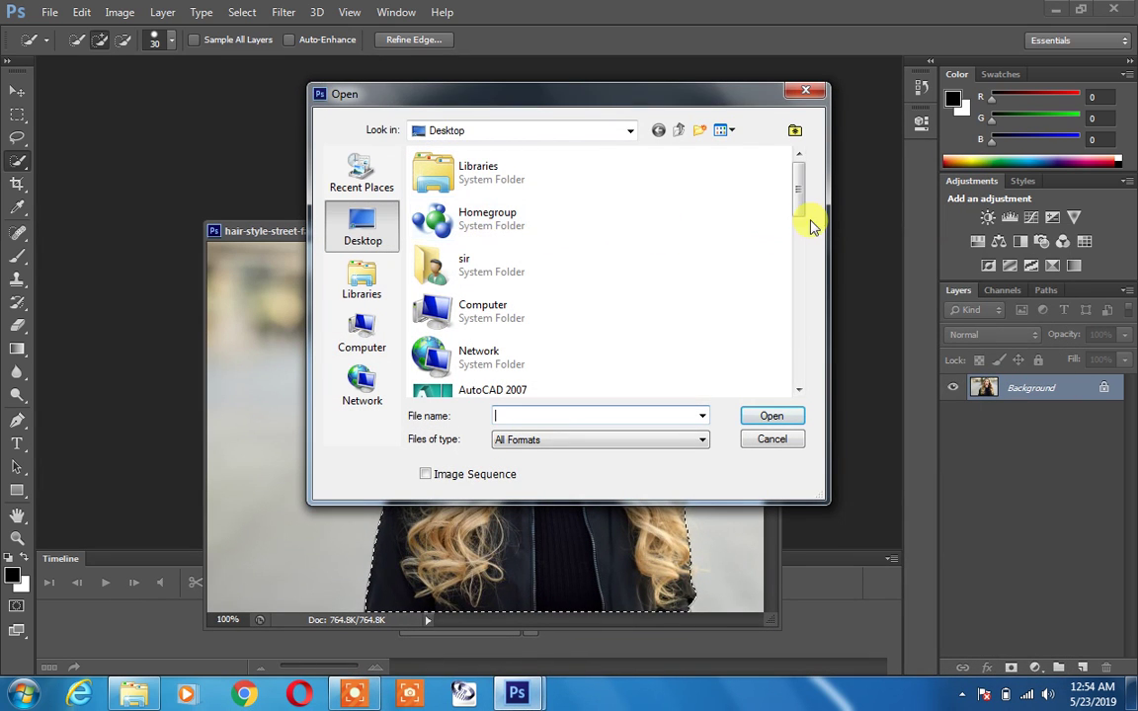
{"action": "left_click_drag", "start_coordinate": [796, 184], "coordinate": [790, 338]}
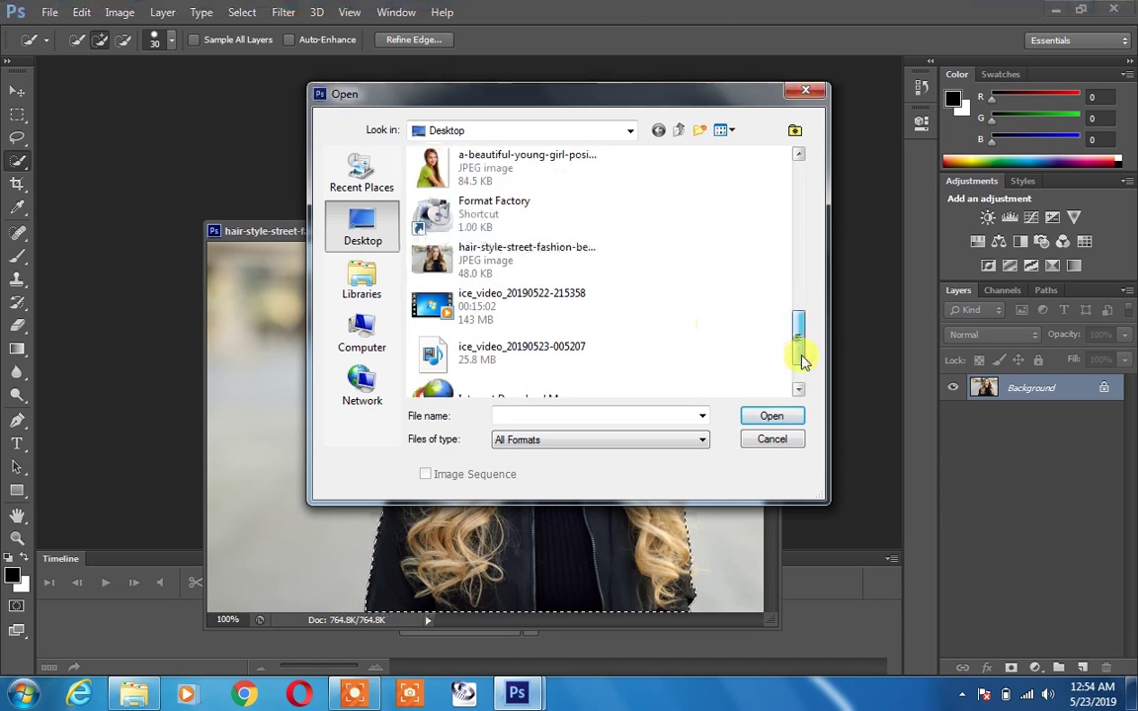
{"action": "left_click_drag", "start_coordinate": [802, 356], "coordinate": [636, 386]}
{"action": "left_click_drag", "start_coordinate": [796, 365], "coordinate": [808, 298]}
{"action": "double_click", "coordinate": [483, 241]}
{"action": "mouse_move", "coordinate": [583, 229]}
{"action": "left_mouse_down"}
{"action": "mouse_move", "coordinate": [491, 174]}
{"action": "mouse_move", "coordinate": [632, 260]}
{"action": "left_mouse_up"}
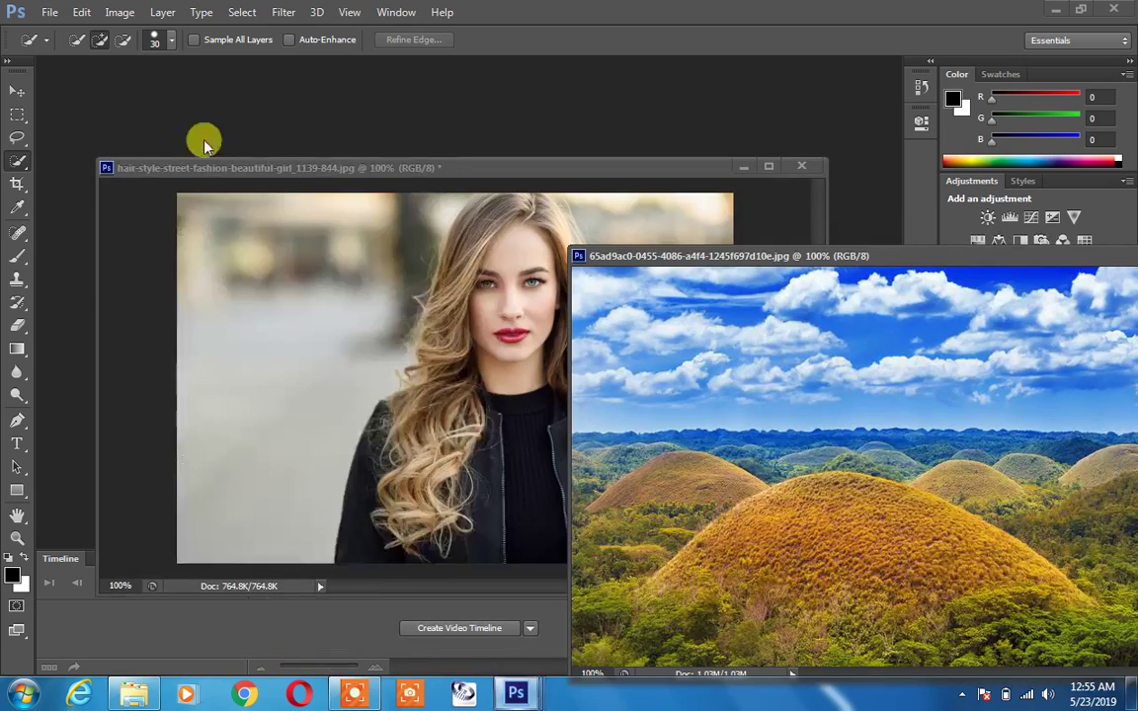
- Drag the selected girl into the landscape as a test, delete that layer, return to her photo
{"action": "left_click", "coordinate": [20, 92]}
{"action": "left_click_drag", "start_coordinate": [452, 305], "coordinate": [930, 441]}
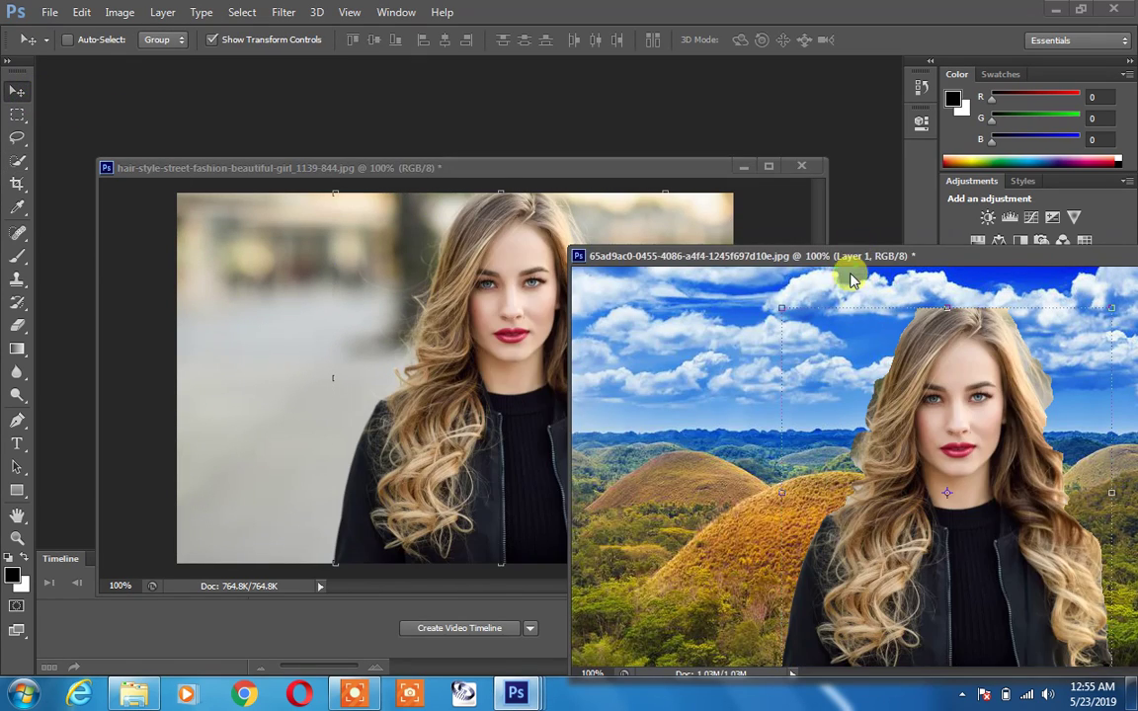
{"action": "left_click_drag", "start_coordinate": [849, 259], "coordinate": [569, 168]}
{"action": "left_click_drag", "start_coordinate": [694, 338], "coordinate": [637, 314]}
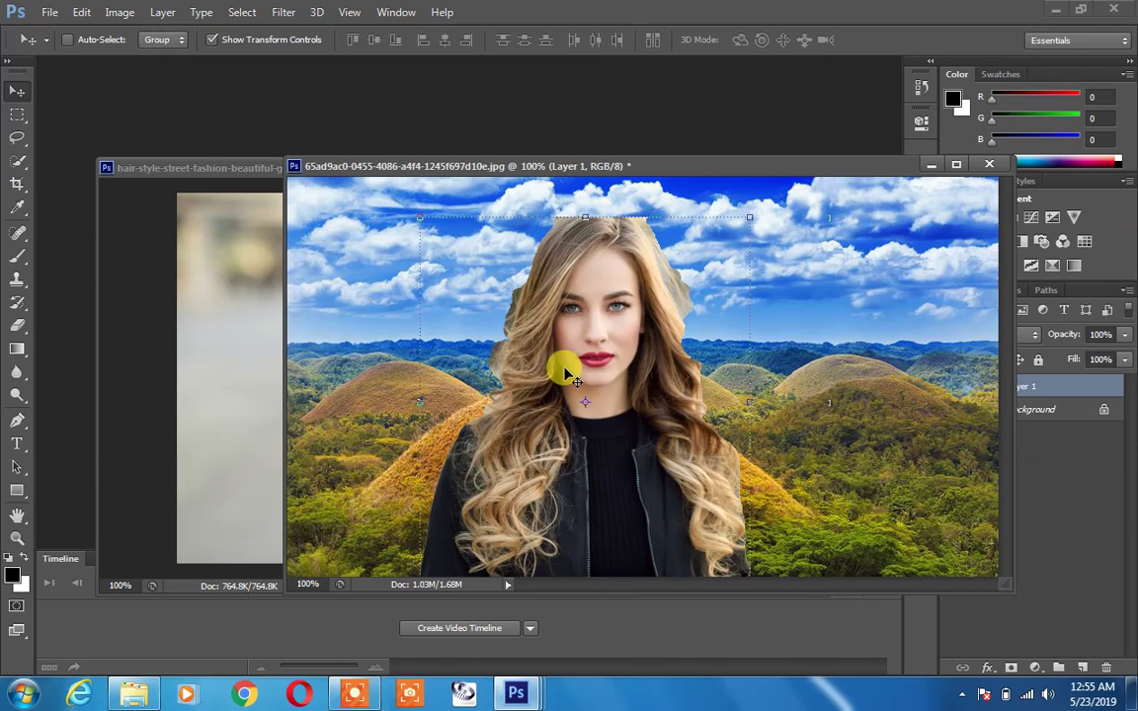
{"action": "key", "text": "Delete"}
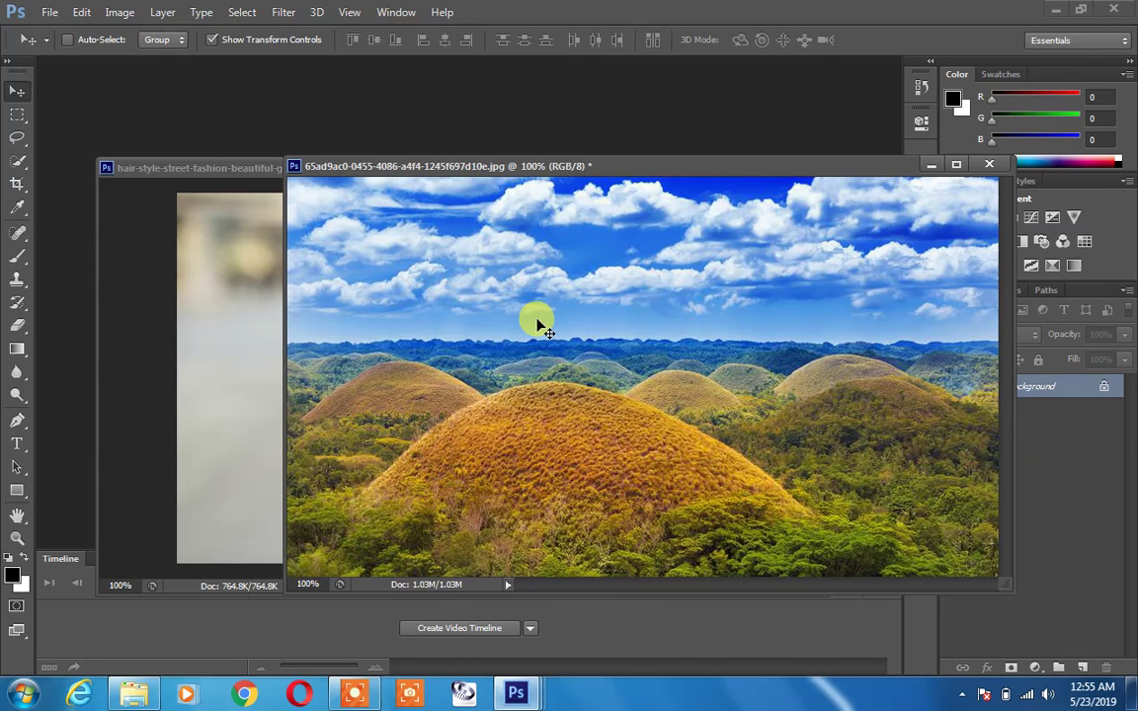
{"action": "left_click", "coordinate": [193, 242]}
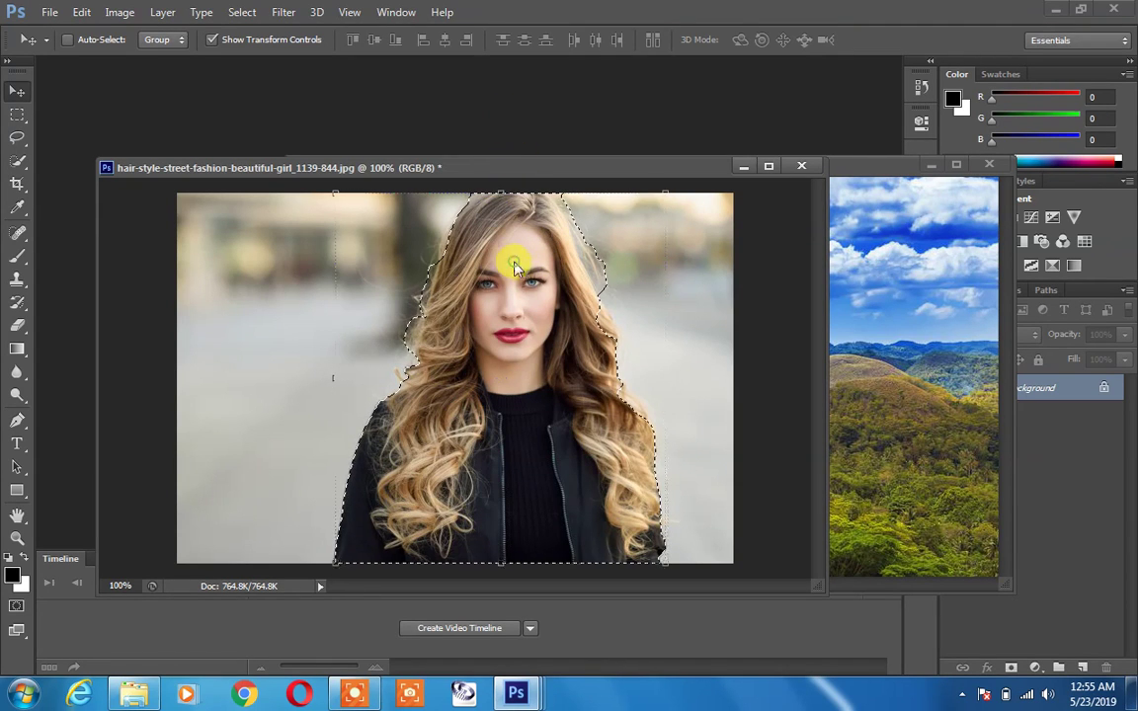
- Refine the selection edge with contrast about 57, Decontaminate Colors, output to New Layer
{"action": "left_click", "coordinate": [18, 160]}
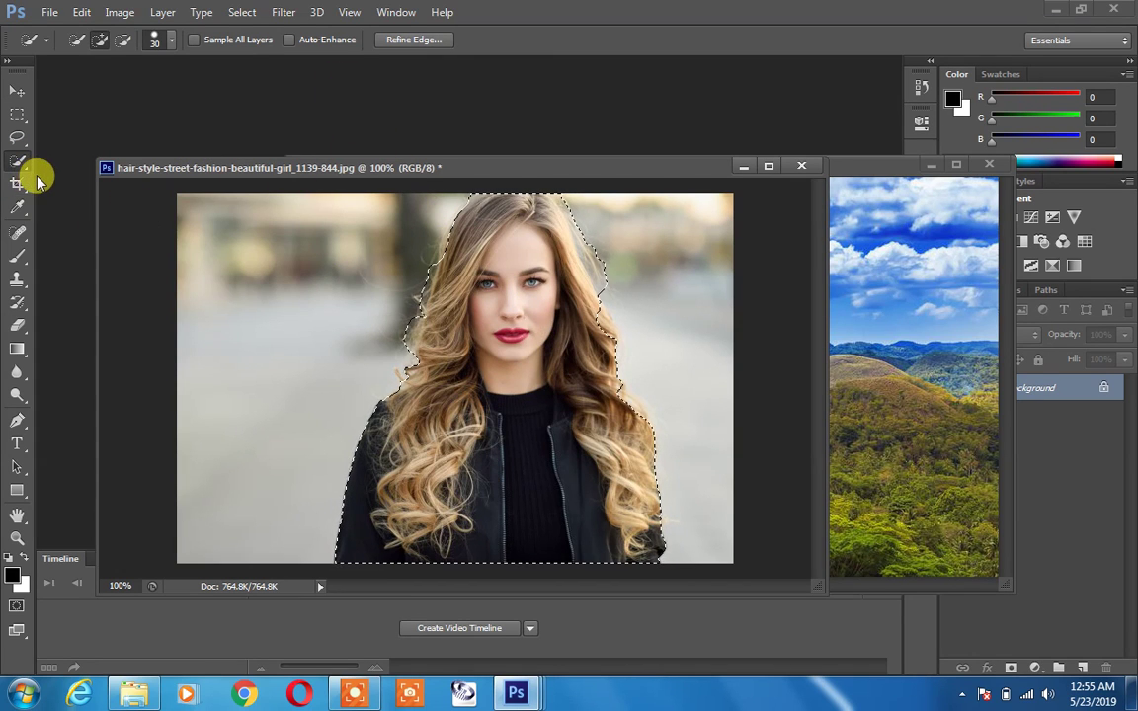
{"action": "left_click", "coordinate": [413, 41]}
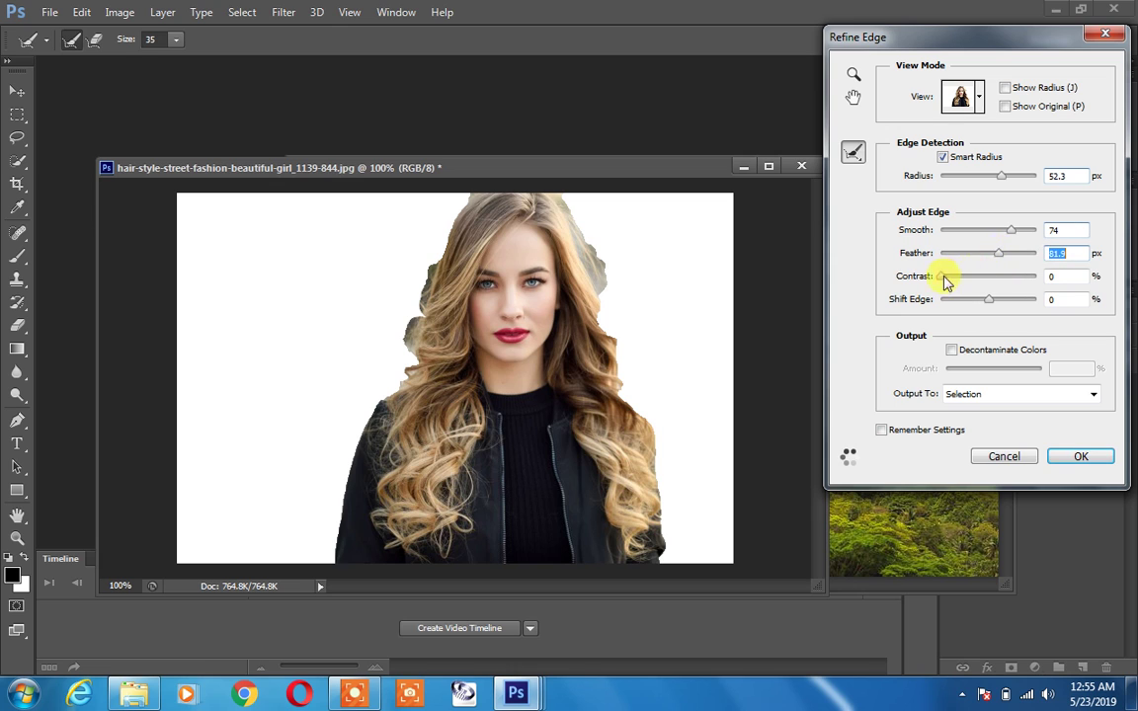
{"action": "left_click", "coordinate": [991, 277]}
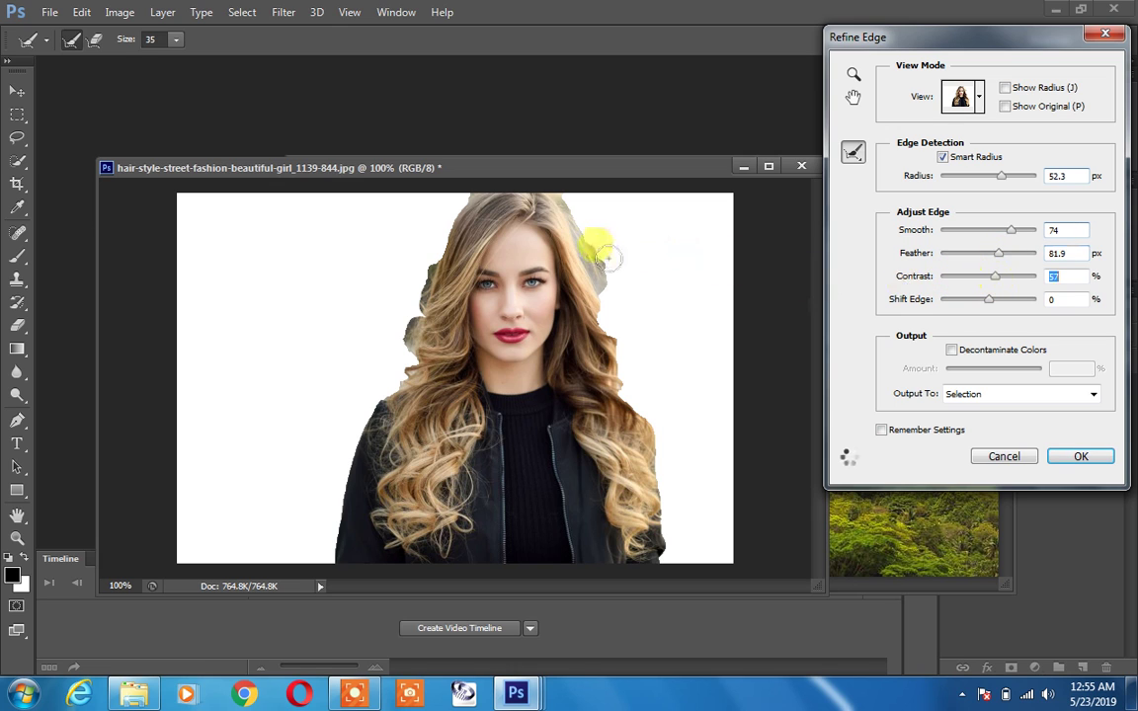
{"action": "left_click_drag", "start_coordinate": [994, 276], "coordinate": [1012, 284]}
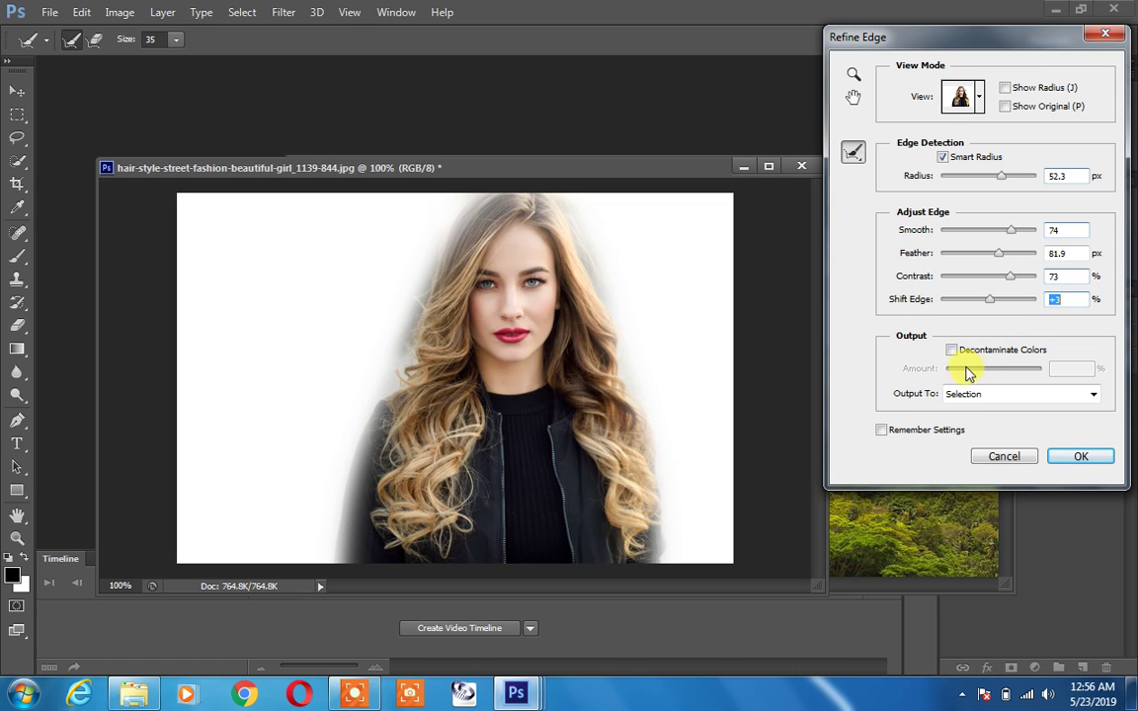
{"action": "left_click", "coordinate": [951, 351]}
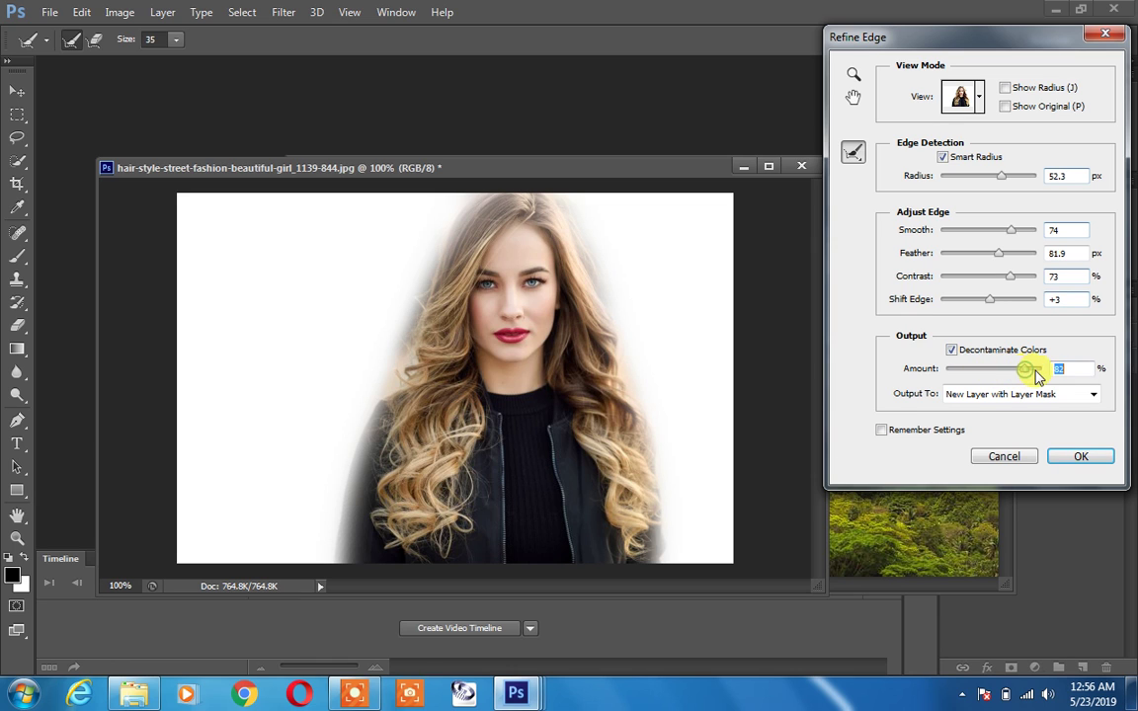
{"action": "left_click", "coordinate": [980, 400]}
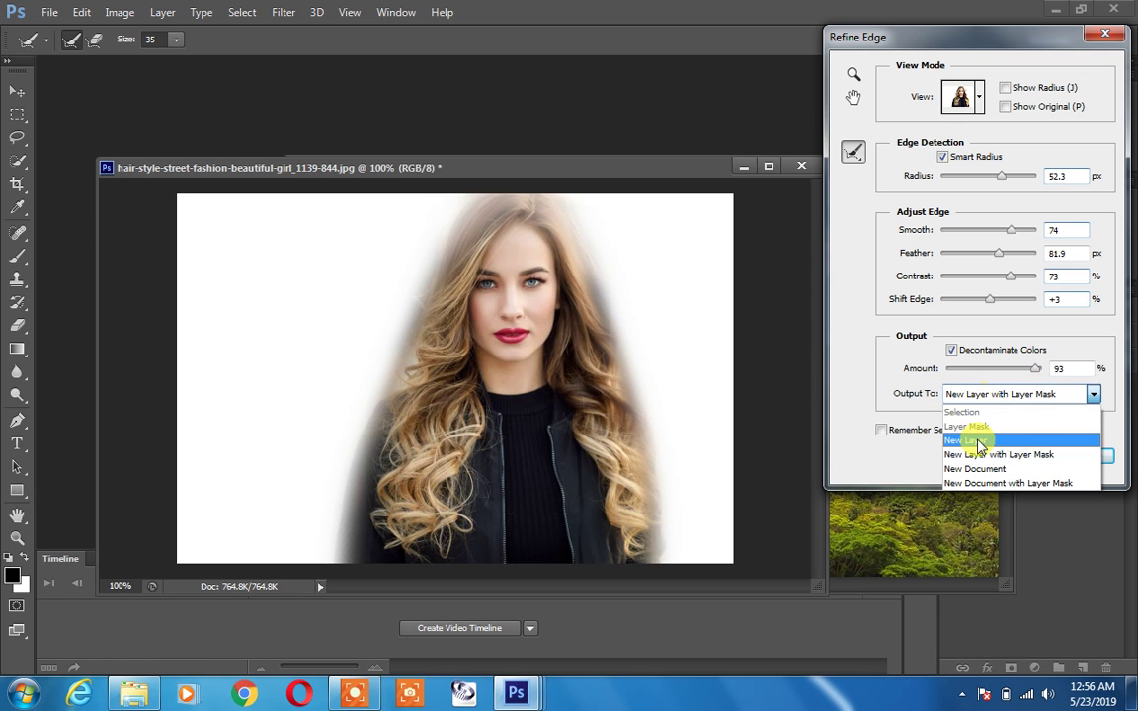
{"action": "left_click", "coordinate": [973, 440]}
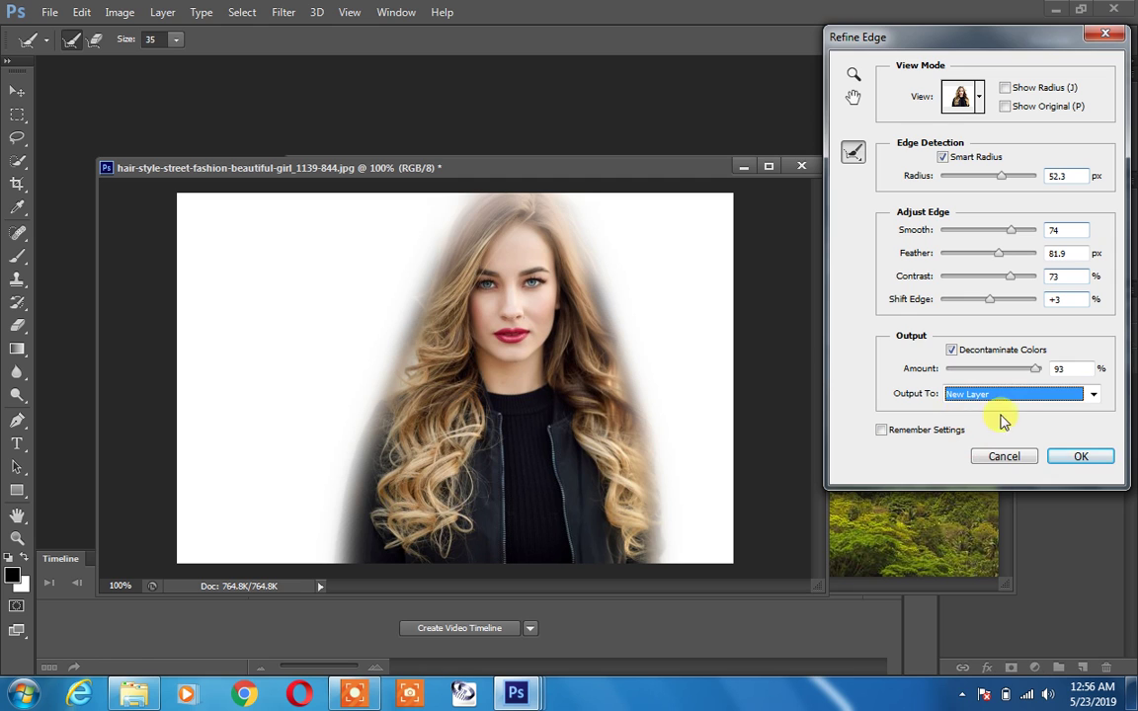
{"action": "left_click", "coordinate": [1077, 458]}
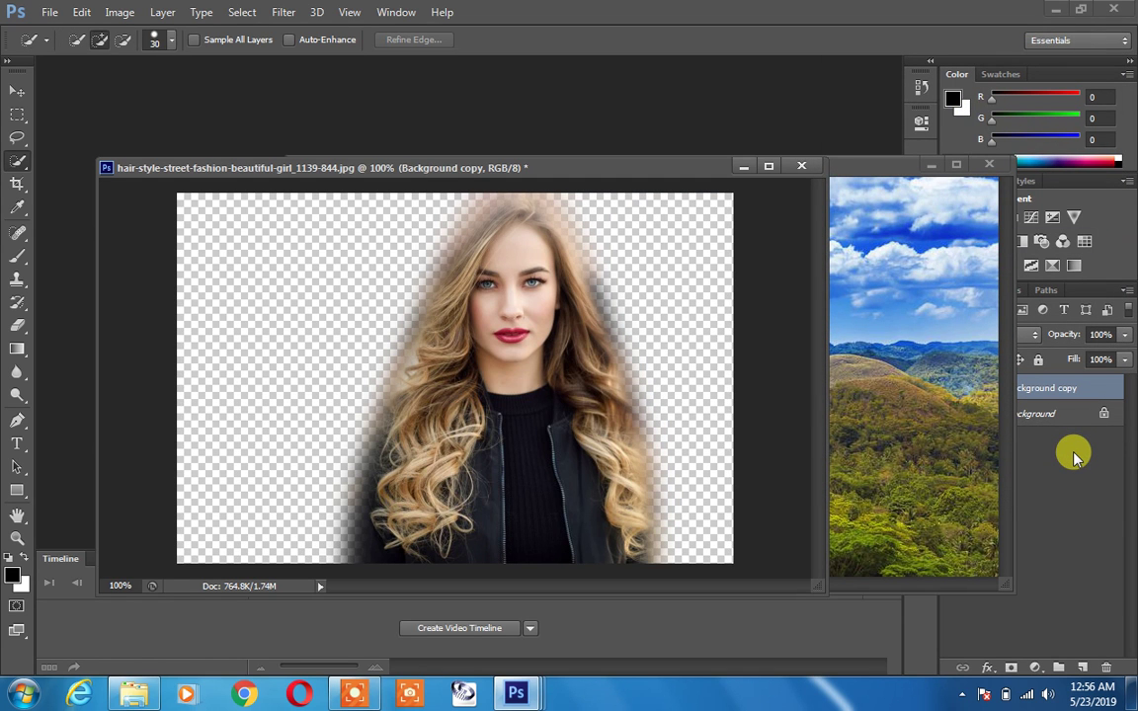
- Arrange the girl and landscape windows side by side, girl photo in front
{"action": "left_click_drag", "start_coordinate": [650, 166], "coordinate": [461, 140]}
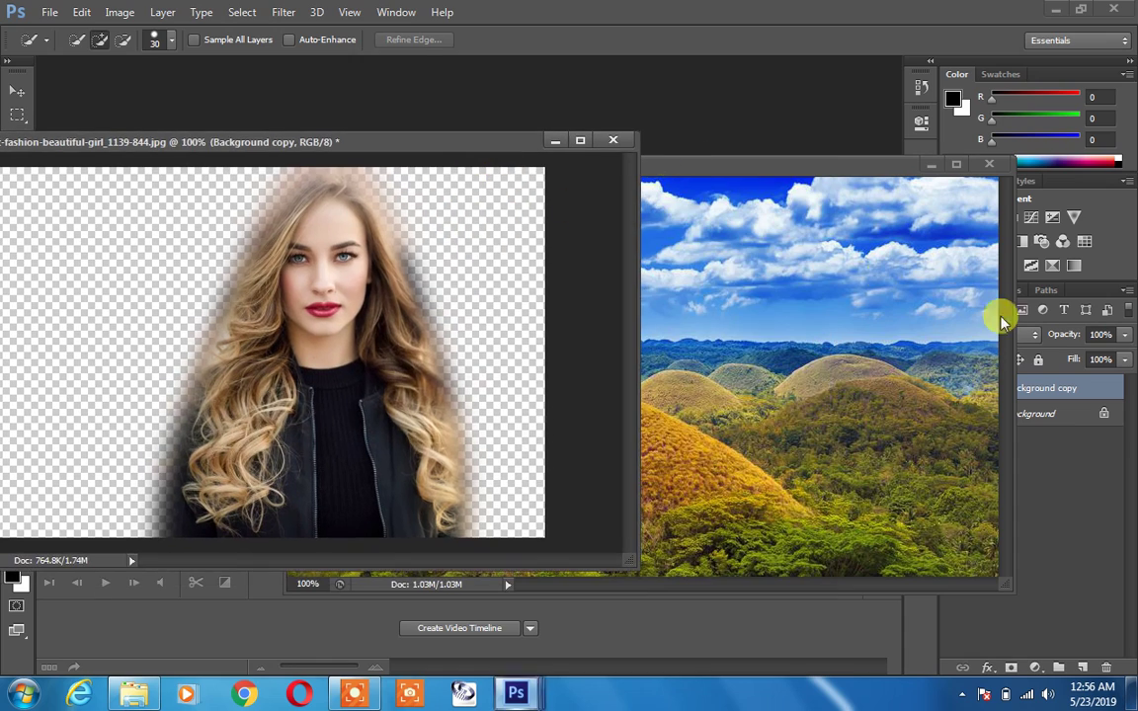
{"action": "left_click", "coordinate": [788, 217]}
{"action": "left_click_drag", "start_coordinate": [704, 174], "coordinate": [478, 201]}
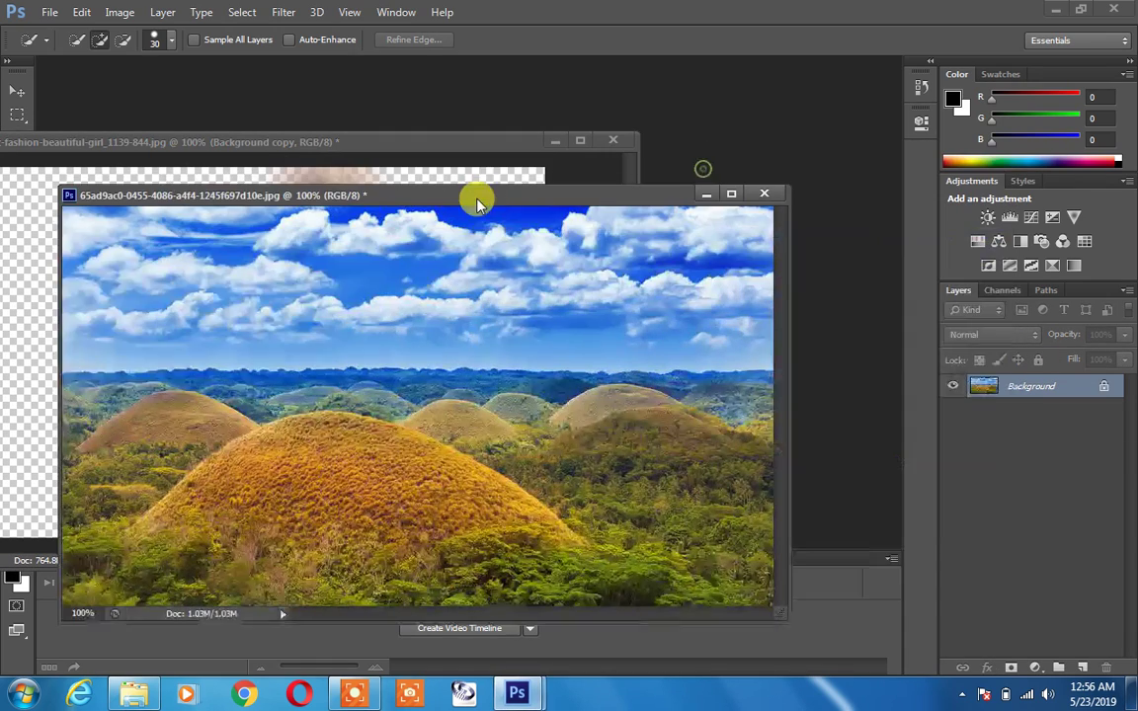
{"action": "left_click", "coordinate": [483, 148]}
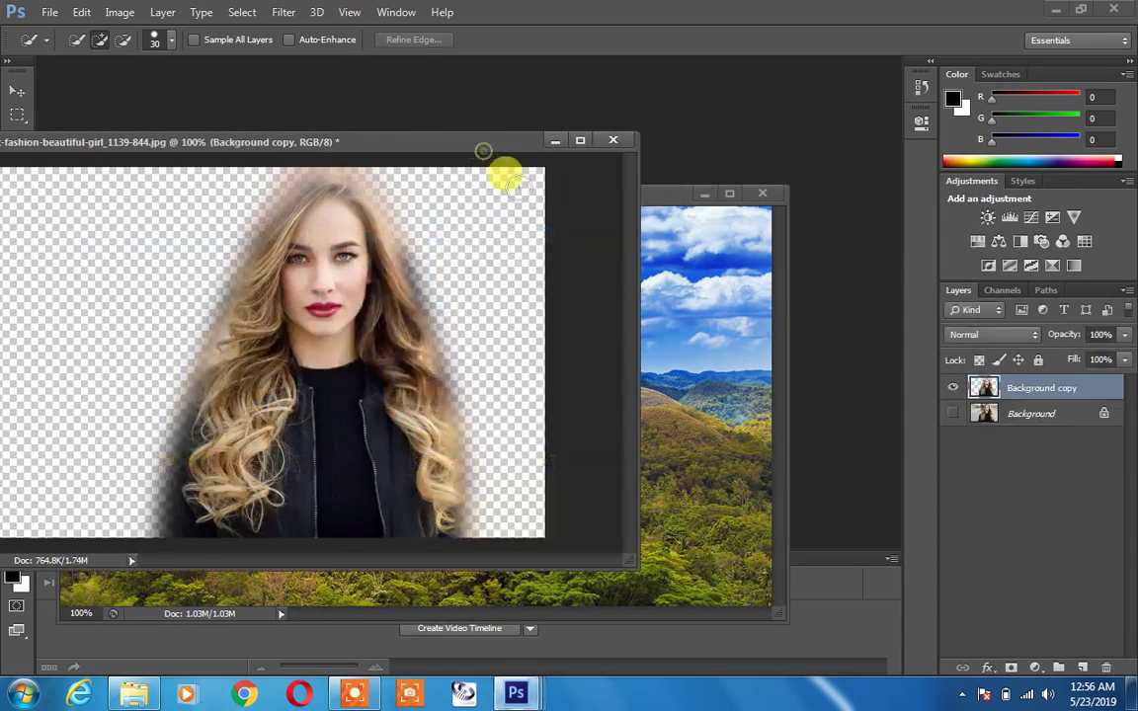
- Hide the original Background layer so only the girl cut-out shows over transparency
{"action": "left_click", "coordinate": [979, 413]}
{"action": "left_click", "coordinate": [969, 389]}
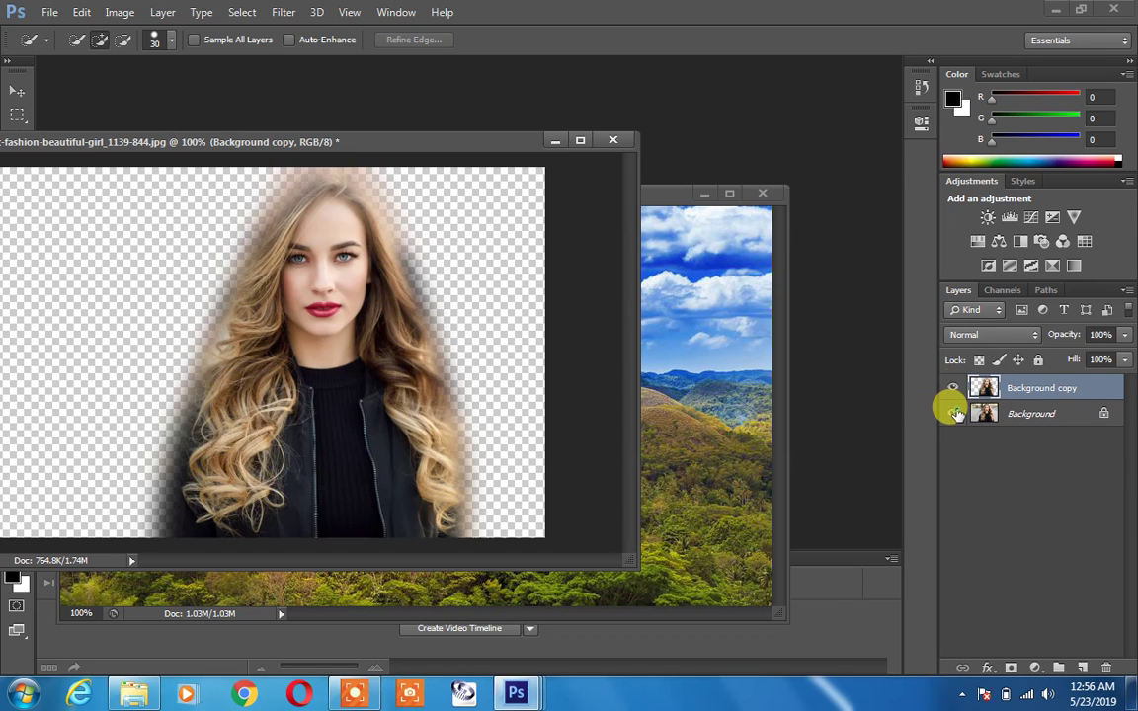
{"action": "left_click", "coordinate": [952, 413]}
{"action": "left_click", "coordinate": [952, 414]}
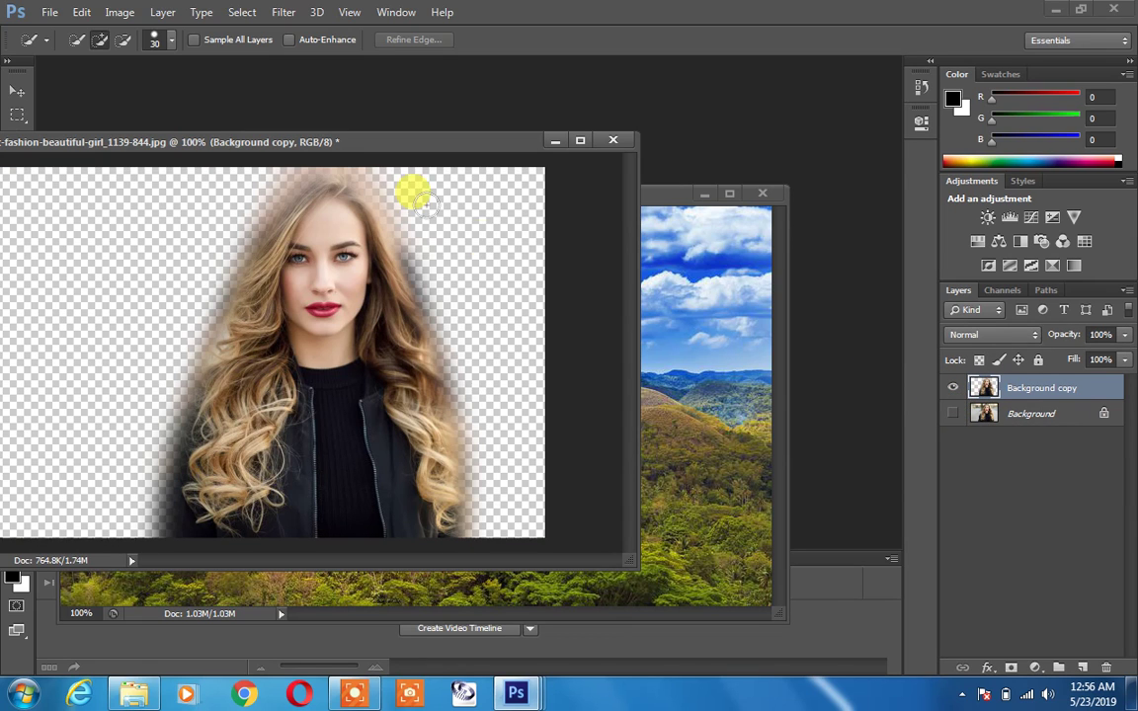
{"action": "left_click_drag", "start_coordinate": [403, 146], "coordinate": [516, 156]}
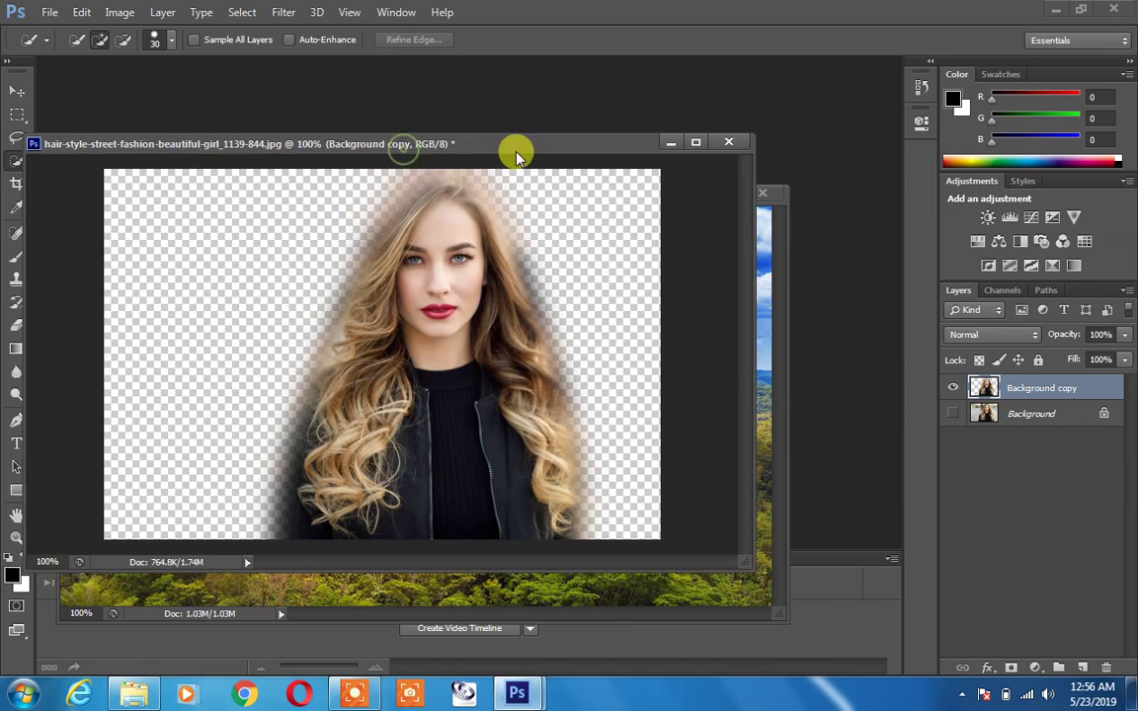
{"action": "left_click", "coordinate": [16, 90]}
- Drag the girl cut-out into the landscape and enlarge it slightly with Free Transform
{"action": "mouse_move", "coordinate": [469, 326]}
{"action": "left_mouse_down"}
{"action": "mouse_move", "coordinate": [688, 359]}
{"action": "mouse_move", "coordinate": [591, 343]}
{"action": "mouse_move", "coordinate": [548, 353]}
{"action": "left_mouse_up"}
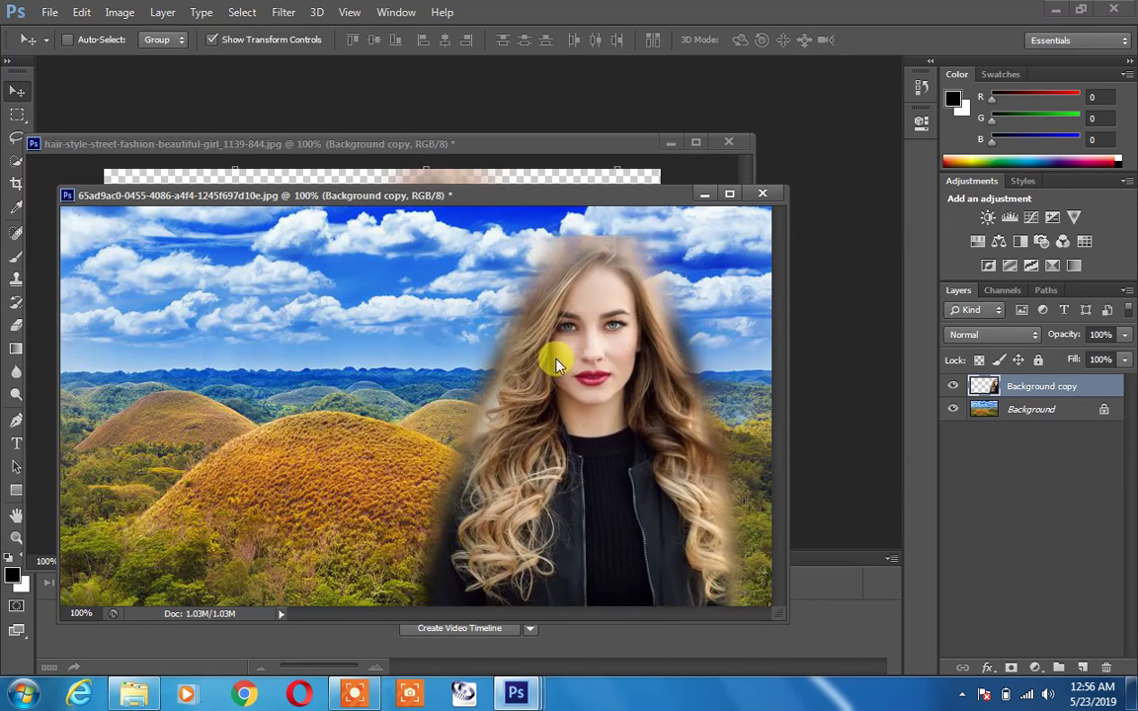
{"action": "left_click_drag", "start_coordinate": [763, 235], "coordinate": [776, 212]}
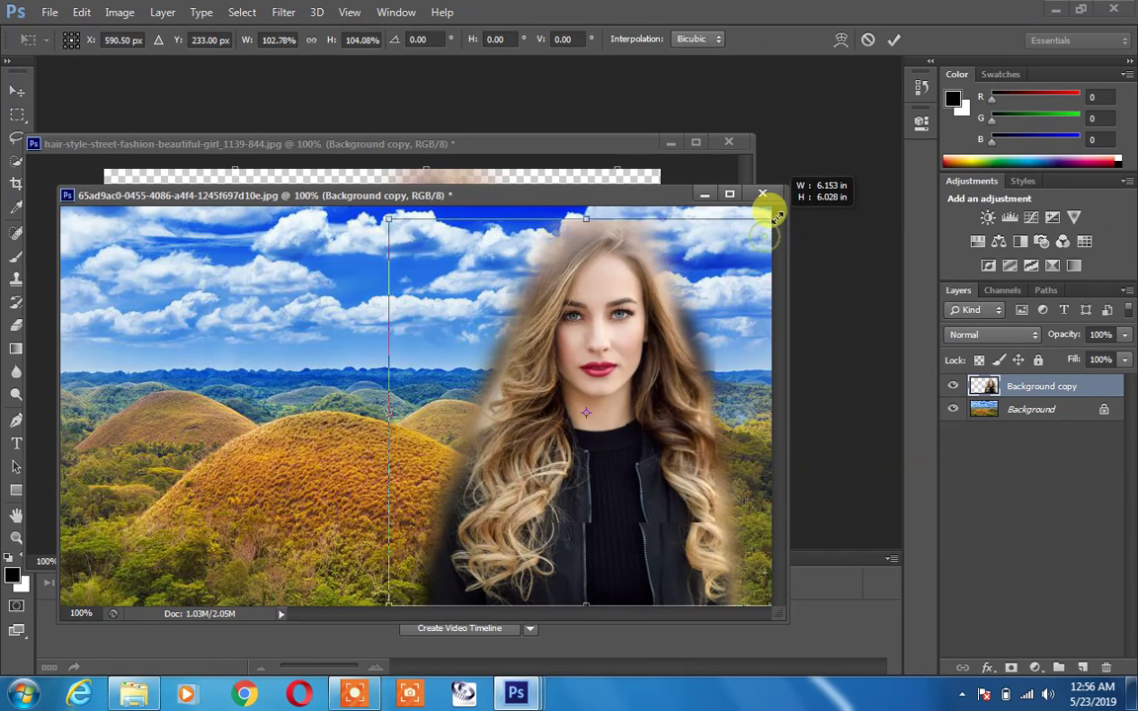
{"action": "left_click_drag", "start_coordinate": [384, 211], "coordinate": [381, 206]}
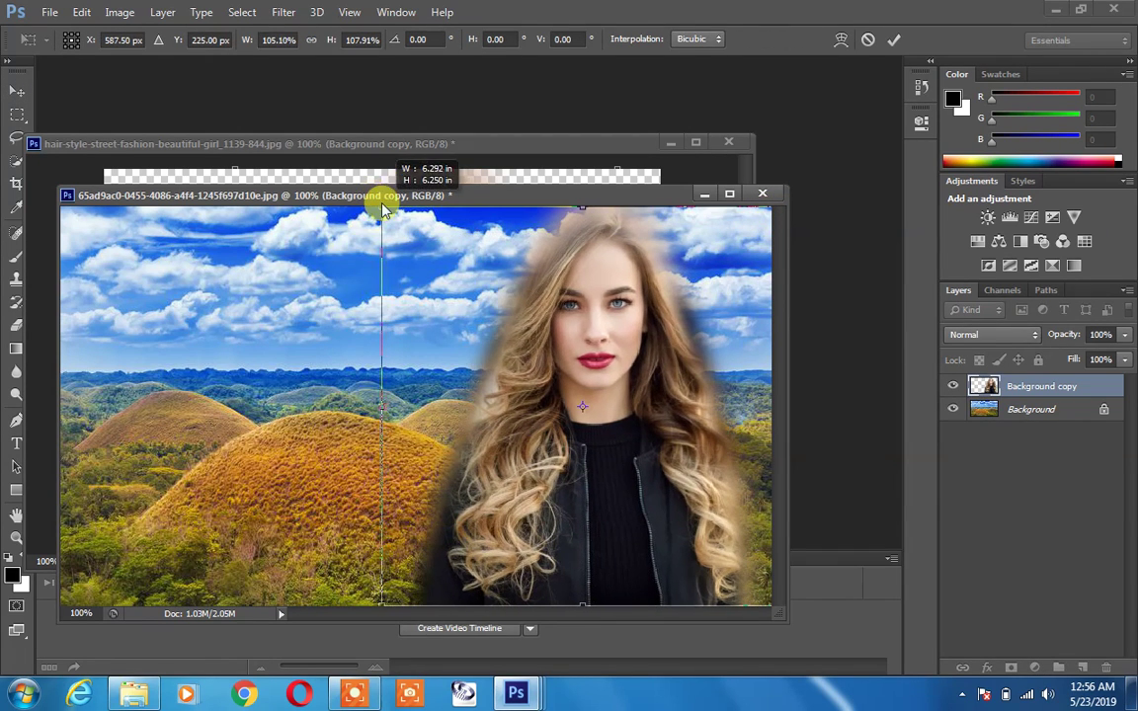
{"action": "left_click", "coordinate": [893, 39]}
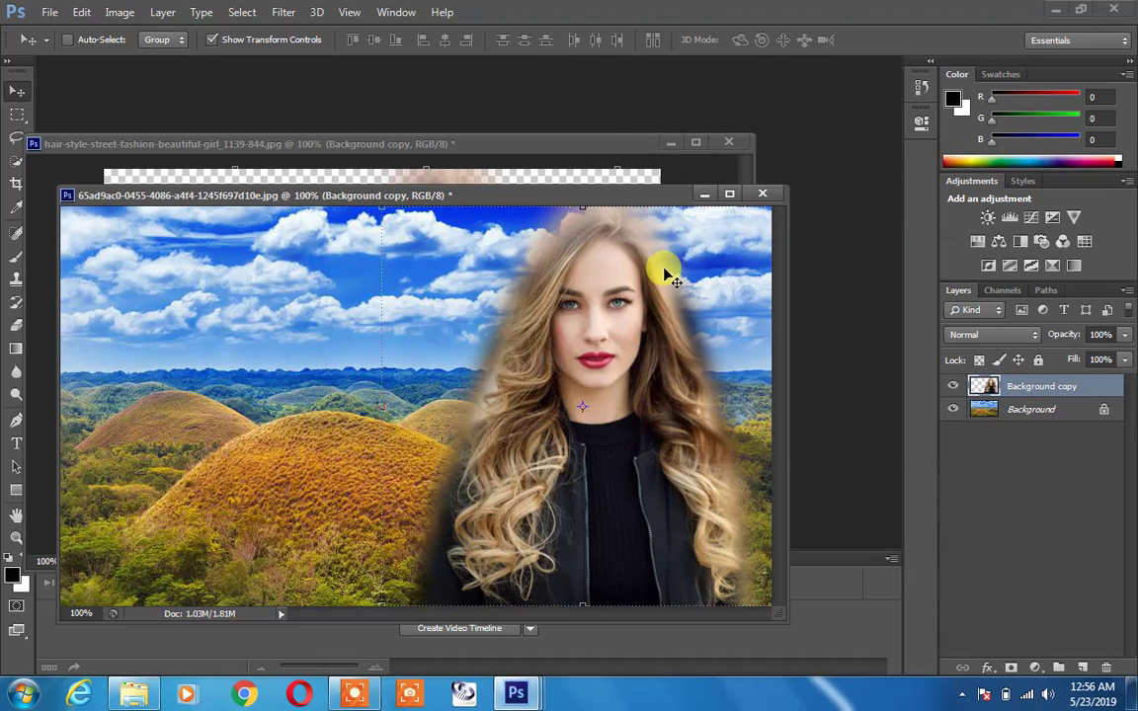
- Close the original girl photo without saving changes
{"action": "left_click", "coordinate": [606, 152]}
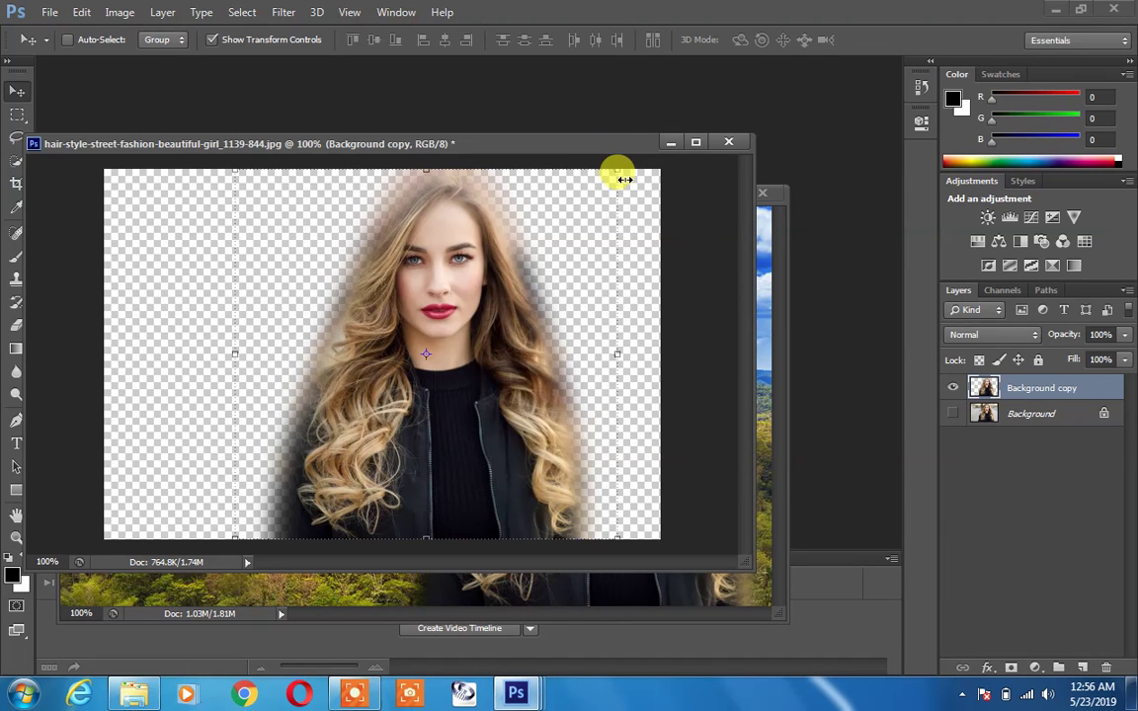
{"action": "left_click", "coordinate": [728, 142]}
{"action": "left_click", "coordinate": [573, 272]}
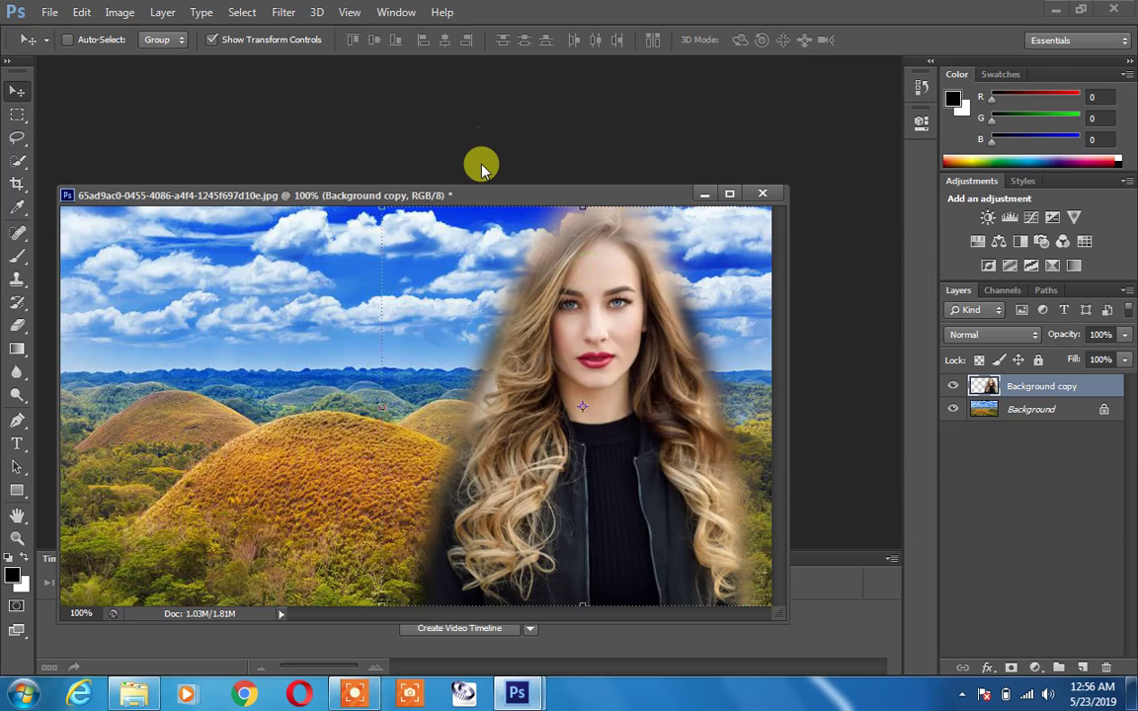
{"action": "double_click", "coordinate": [480, 163]}
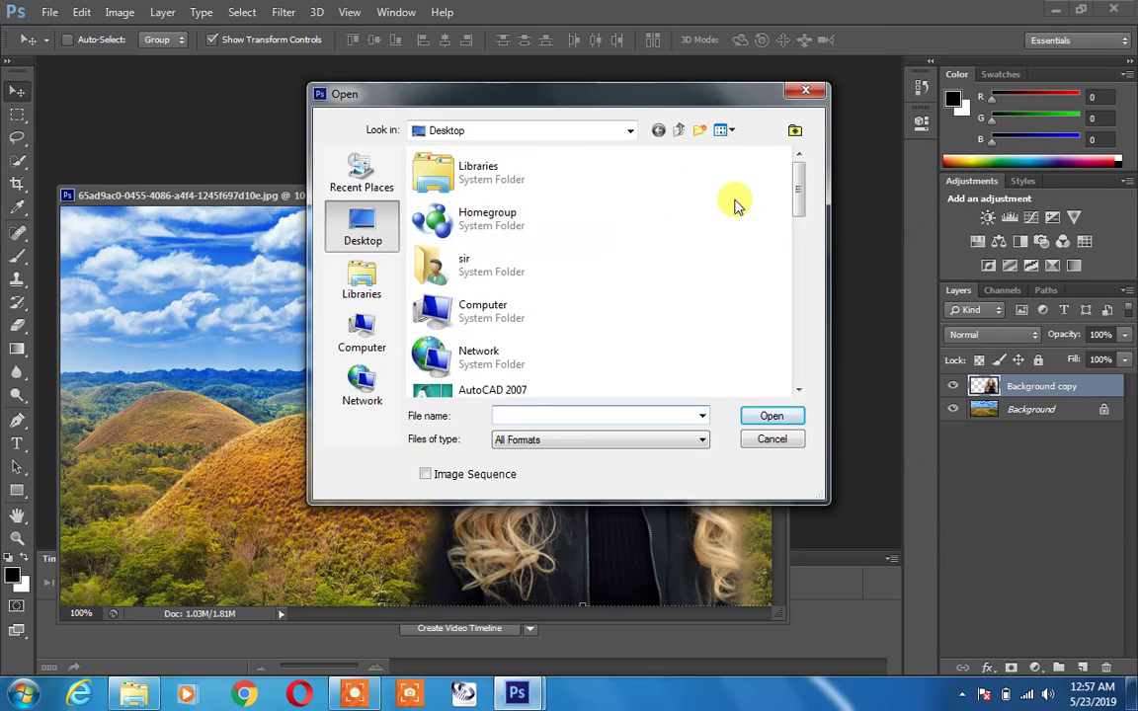
- Open a-beautiful-young-girl-posing-with-a-white-background.jpg and float its window over the landscape
{"action": "mouse_move", "coordinate": [797, 196]}
{"action": "left_mouse_down"}
{"action": "mouse_move", "coordinate": [780, 279]}
{"action": "mouse_move", "coordinate": [794, 322]}
{"action": "left_mouse_up"}
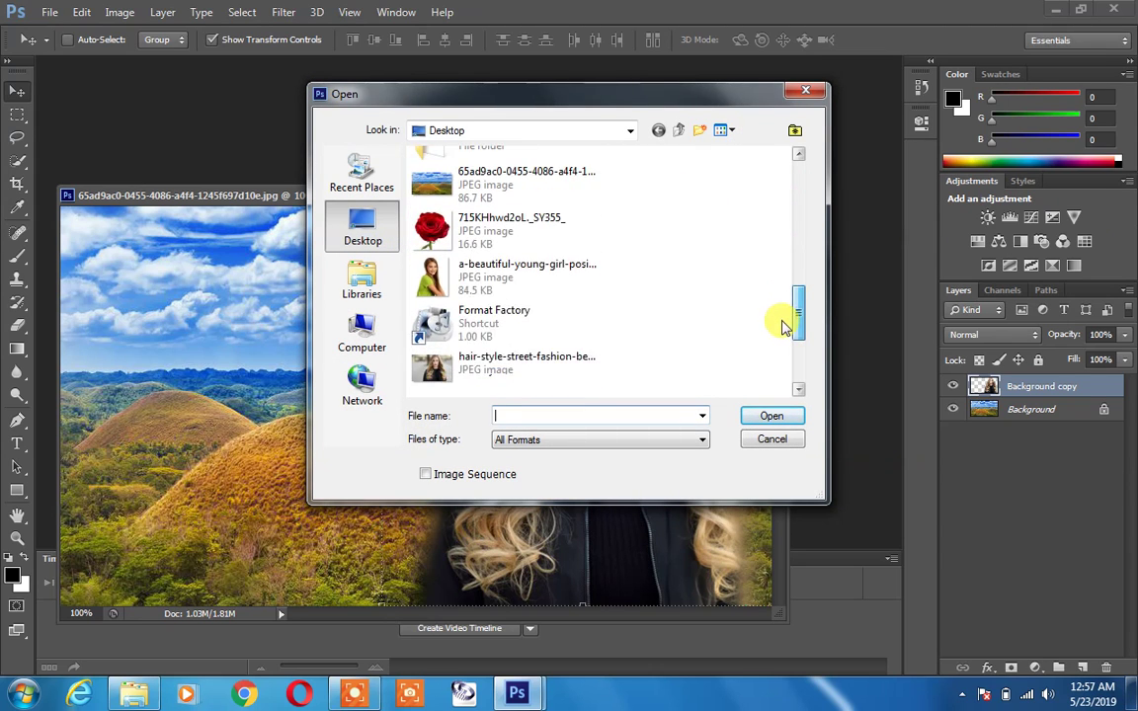
{"action": "double_click", "coordinate": [514, 183]}
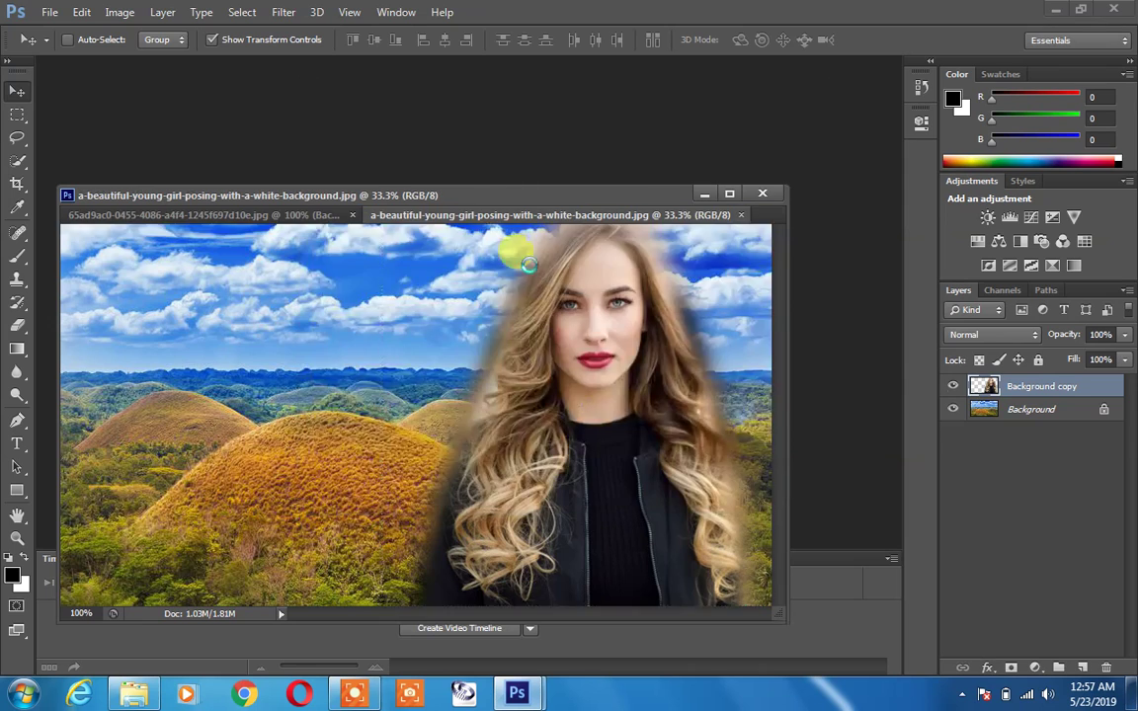
{"action": "left_click_drag", "start_coordinate": [467, 222], "coordinate": [559, 292]}
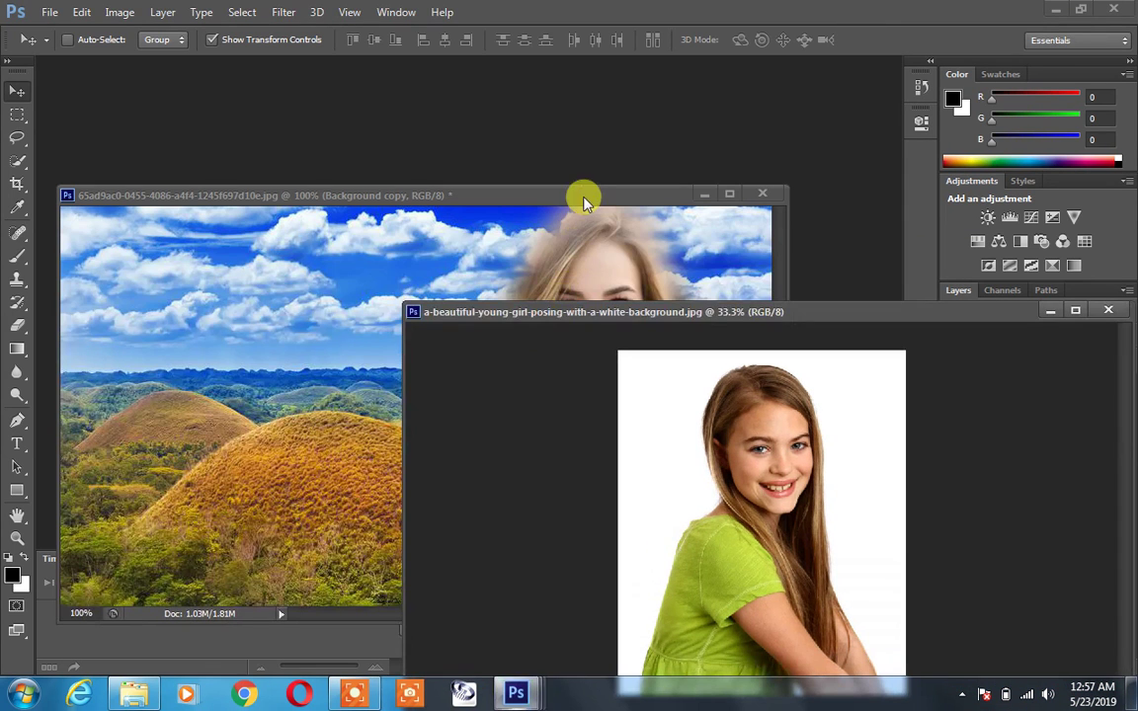
{"action": "left_click_drag", "start_coordinate": [720, 323], "coordinate": [633, 206]}
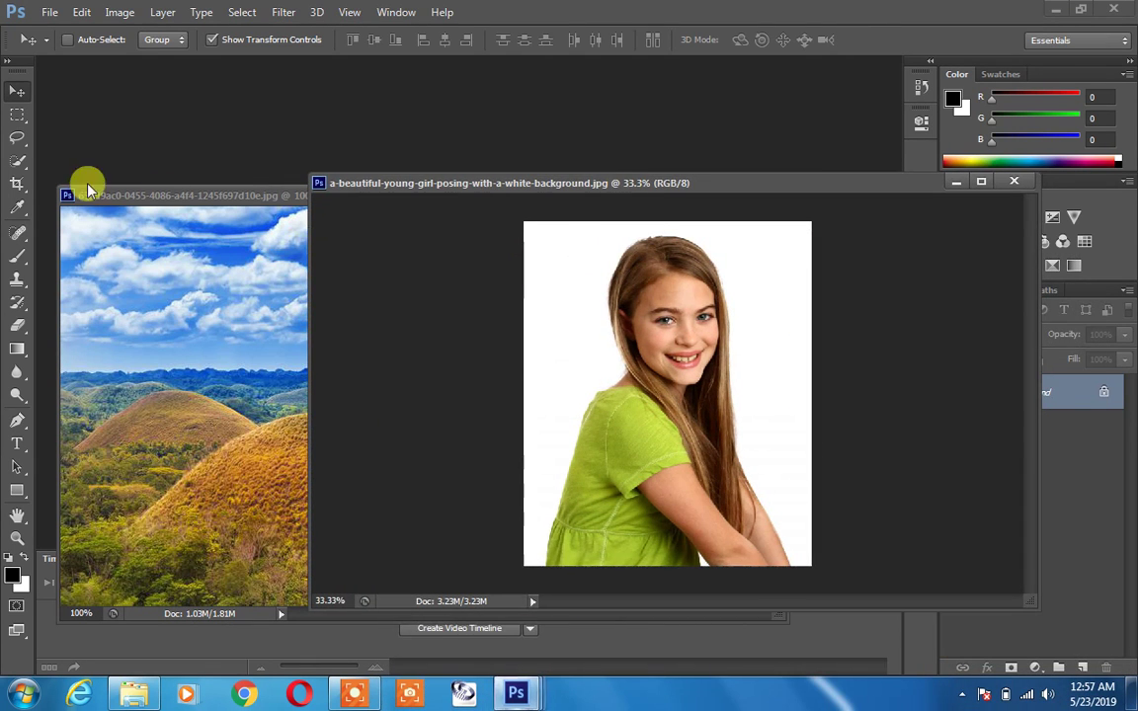
{"action": "left_click_drag", "start_coordinate": [24, 168], "coordinate": [61, 173]}
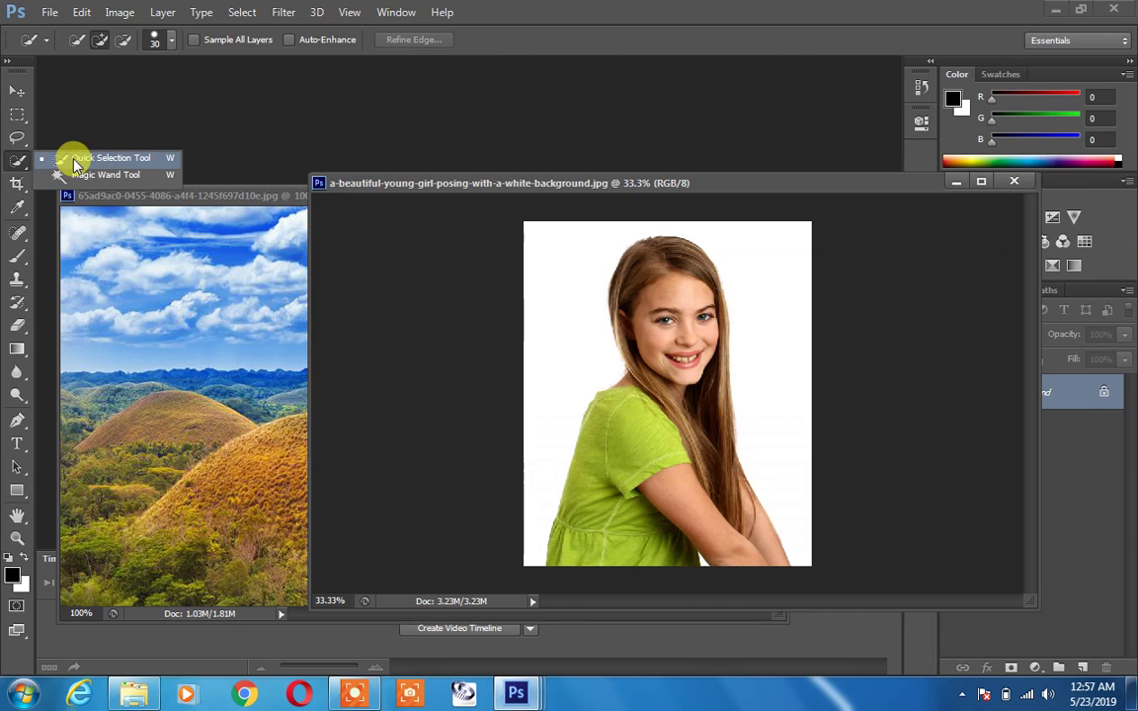
{"action": "left_click", "coordinate": [564, 269]}
{"action": "mouse_move", "coordinate": [559, 267]}
{"action": "left_mouse_down"}
{"action": "mouse_move", "coordinate": [568, 321]}
{"action": "mouse_move", "coordinate": [752, 286]}
{"action": "mouse_move", "coordinate": [713, 566]}
{"action": "mouse_move", "coordinate": [722, 576]}
{"action": "left_mouse_up"}
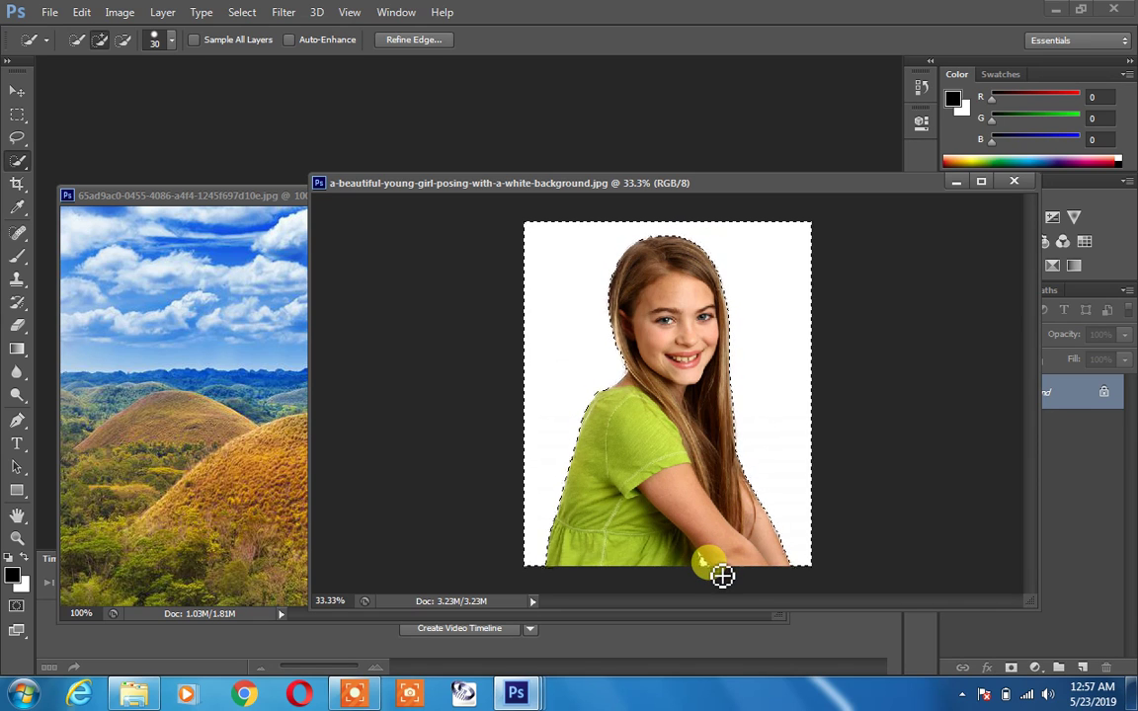
{"action": "key", "text": "ctrl+d"}
{"action": "mouse_move", "coordinate": [712, 269]}
{"action": "left_mouse_down"}
{"action": "mouse_move", "coordinate": [660, 272]}
{"action": "mouse_move", "coordinate": [653, 302]}
{"action": "mouse_move", "coordinate": [681, 355]}
{"action": "mouse_move", "coordinate": [655, 372]}
{"action": "mouse_move", "coordinate": [630, 330]}
{"action": "mouse_move", "coordinate": [653, 414]}
{"action": "mouse_move", "coordinate": [632, 431]}
{"action": "mouse_move", "coordinate": [619, 412]}
{"action": "mouse_move", "coordinate": [579, 566]}
{"action": "mouse_move", "coordinate": [611, 551]}
{"action": "mouse_move", "coordinate": [672, 556]}
{"action": "mouse_move", "coordinate": [702, 516]}
{"action": "mouse_move", "coordinate": [709, 531]}
{"action": "mouse_move", "coordinate": [719, 521]}
{"action": "mouse_move", "coordinate": [777, 559]}
{"action": "mouse_move", "coordinate": [704, 471]}
{"action": "mouse_move", "coordinate": [705, 445]}
{"action": "left_mouse_up"}
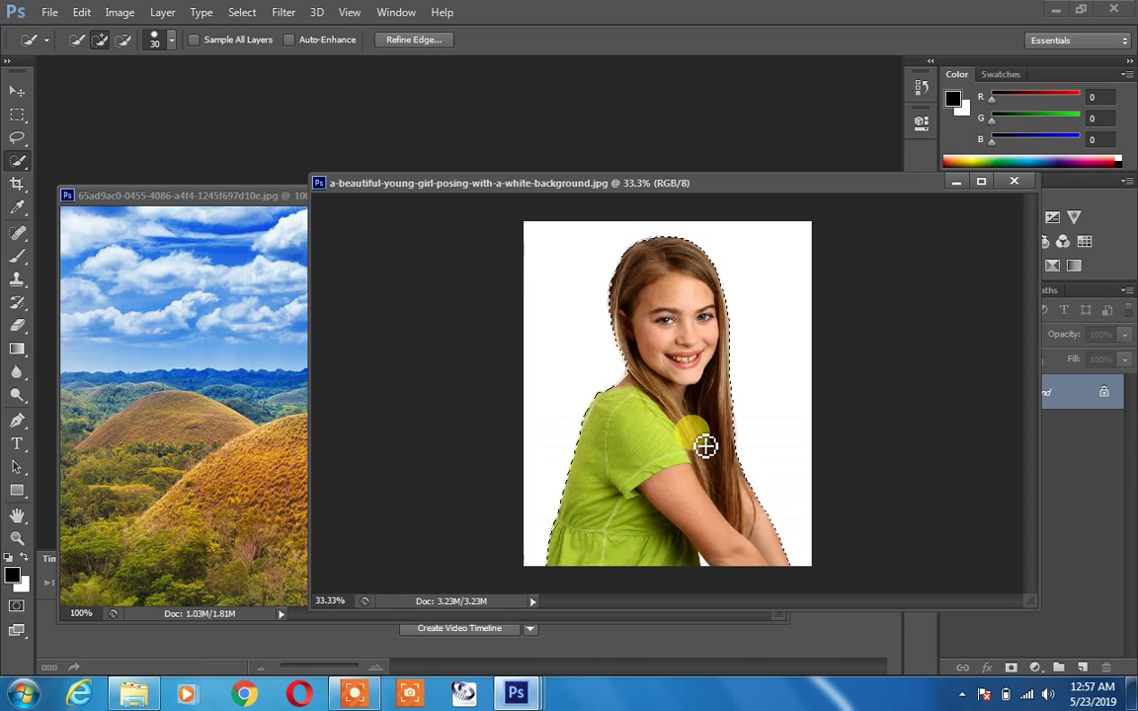
{"action": "key", "text": "ctrl+d"}
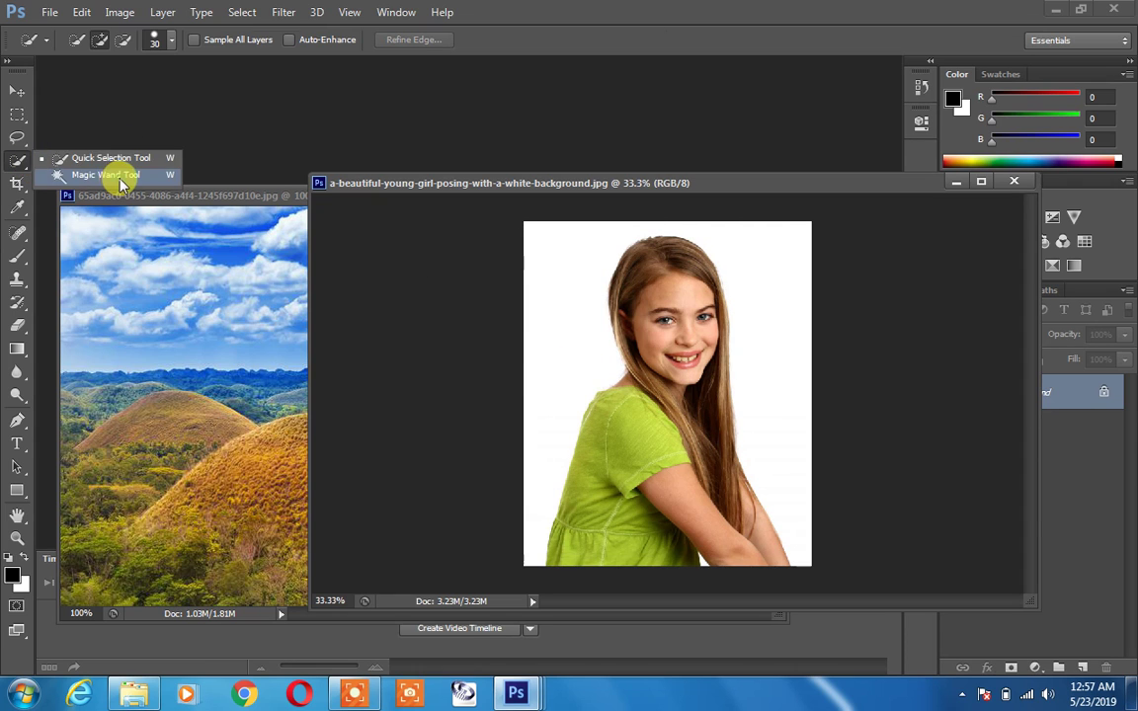
- Magic Wand-select the white background around the girl in add mode, then float the photo window
{"action": "left_click_drag", "start_coordinate": [31, 168], "coordinate": [117, 172]}
{"action": "left_click", "coordinate": [565, 263]}
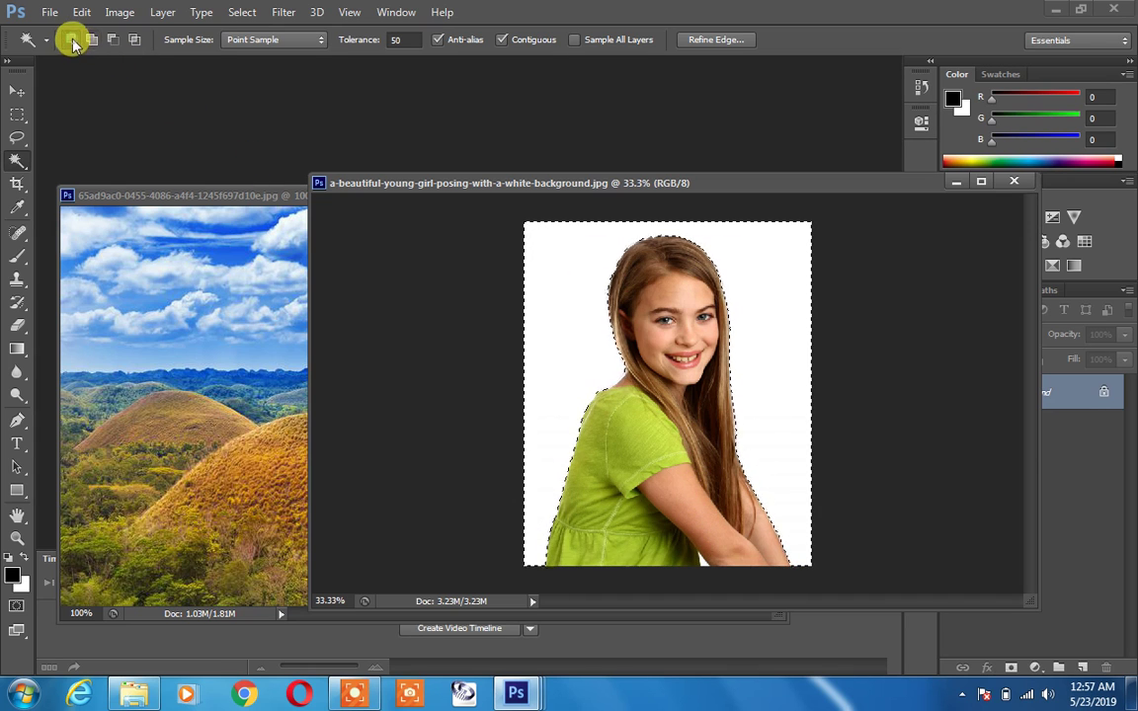
{"action": "key", "text": "ctrl+d"}
{"action": "left_click", "coordinate": [569, 333]}
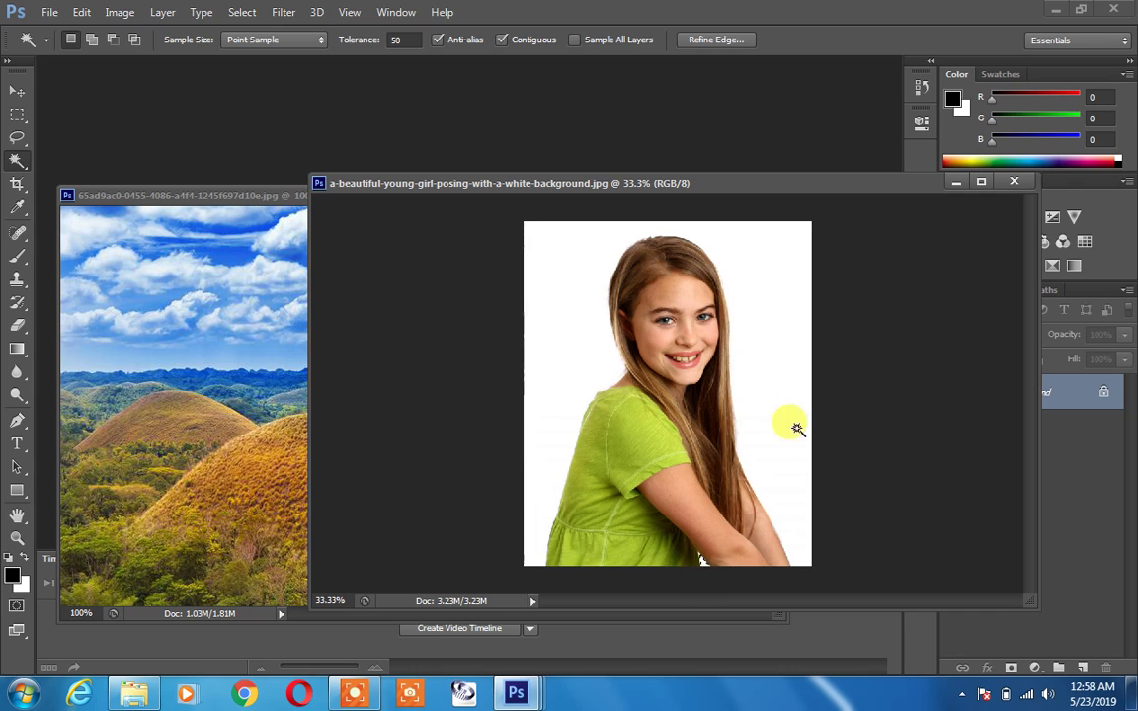
{"action": "left_click", "coordinate": [90, 39]}
{"action": "left_click", "coordinate": [550, 249]}
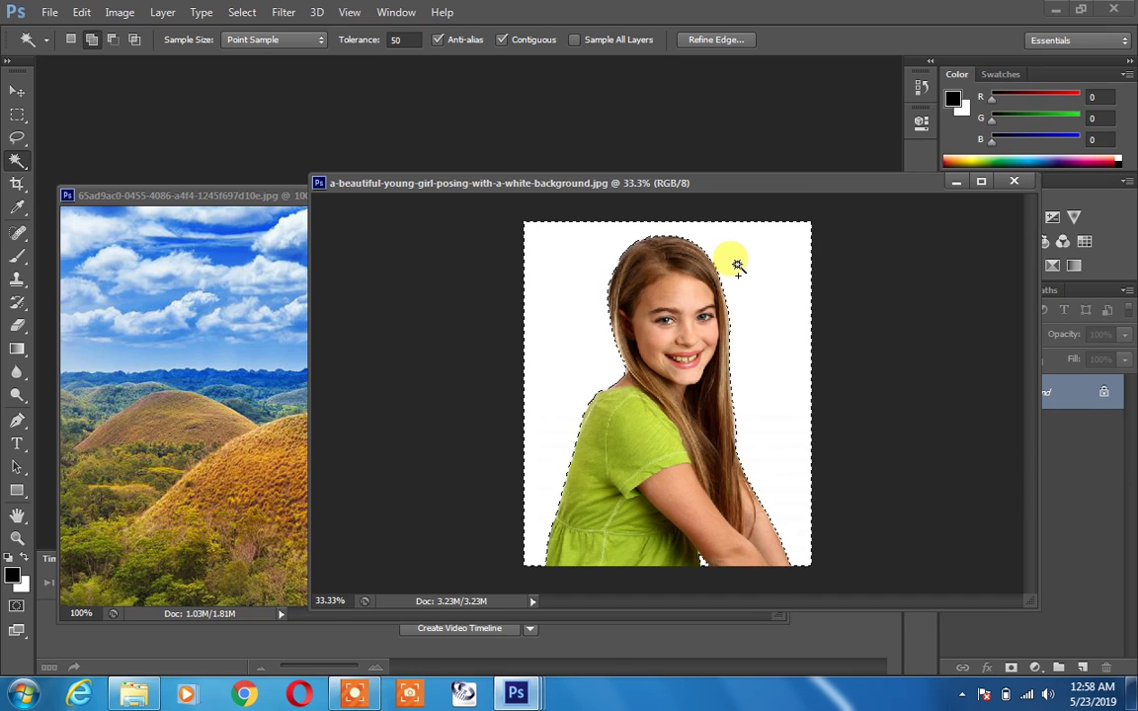
{"action": "left_click_drag", "start_coordinate": [756, 183], "coordinate": [188, 215]}
{"action": "left_click_drag", "start_coordinate": [460, 223], "coordinate": [566, 247]}
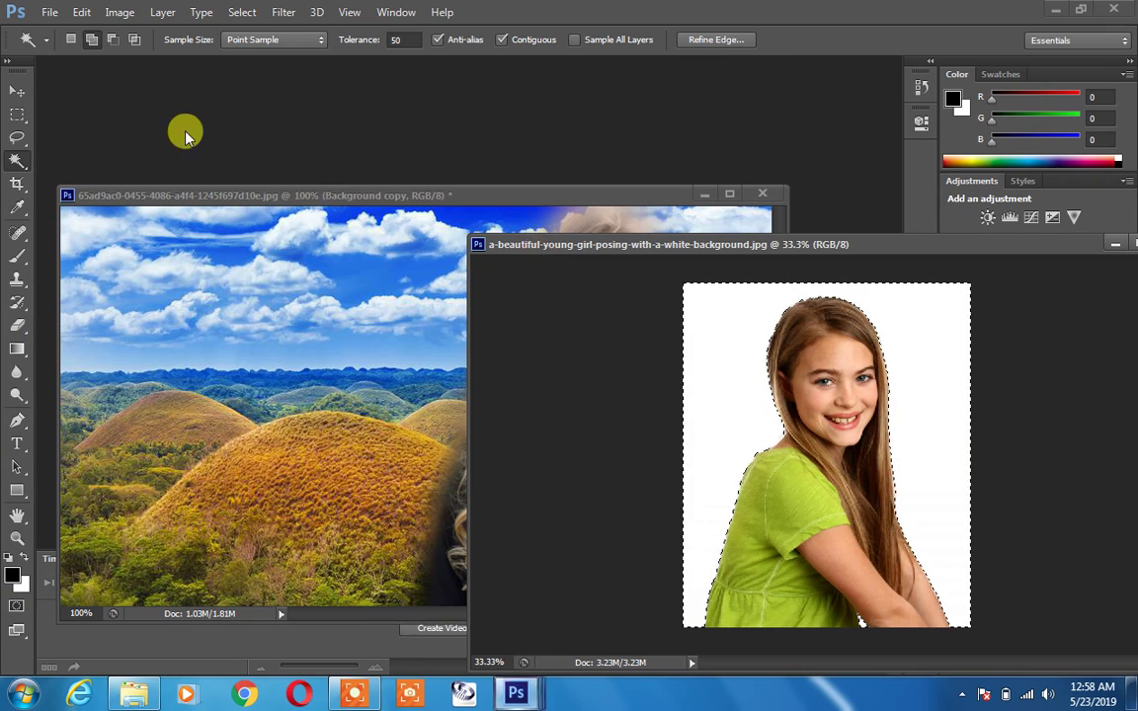
{"action": "left_click", "coordinate": [14, 91]}
{"action": "mouse_move", "coordinate": [952, 437]}
{"action": "left_mouse_down"}
{"action": "mouse_move", "coordinate": [347, 432]}
{"action": "mouse_move", "coordinate": [590, 378]}
{"action": "mouse_move", "coordinate": [630, 495]}
{"action": "left_mouse_up"}
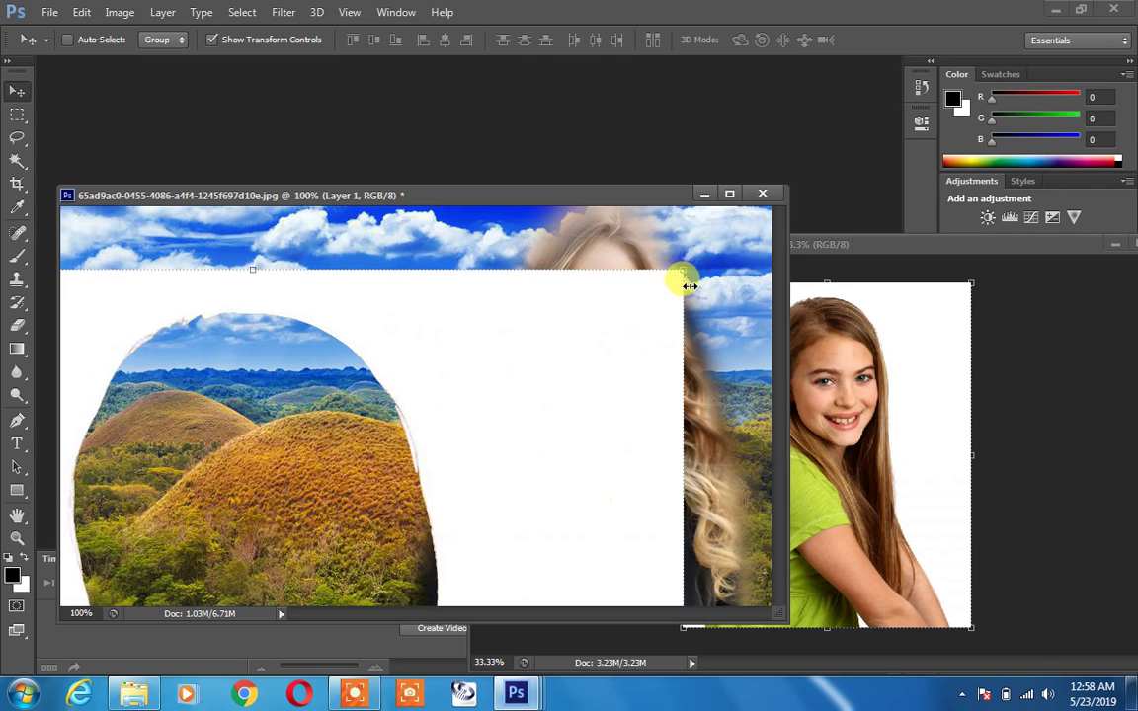
{"action": "key", "text": "ctrl+t"}
{"action": "left_click_drag", "start_coordinate": [681, 267], "coordinate": [233, 439]}
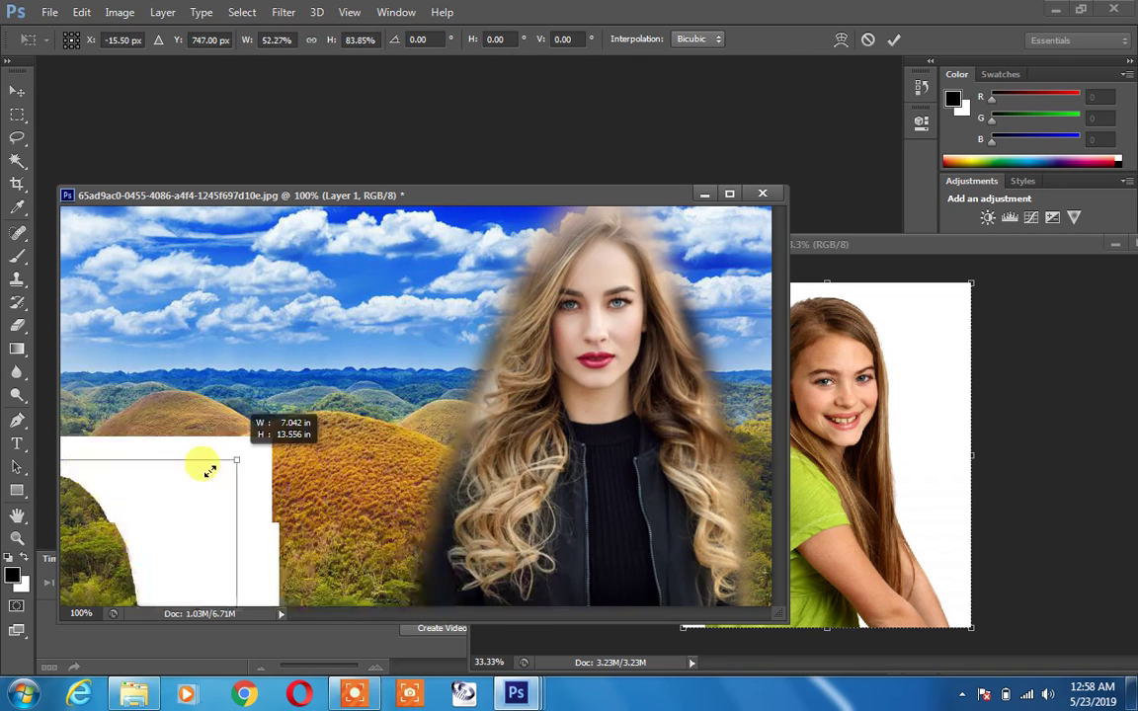
{"action": "left_click_drag", "start_coordinate": [336, 383], "coordinate": [477, 262]}
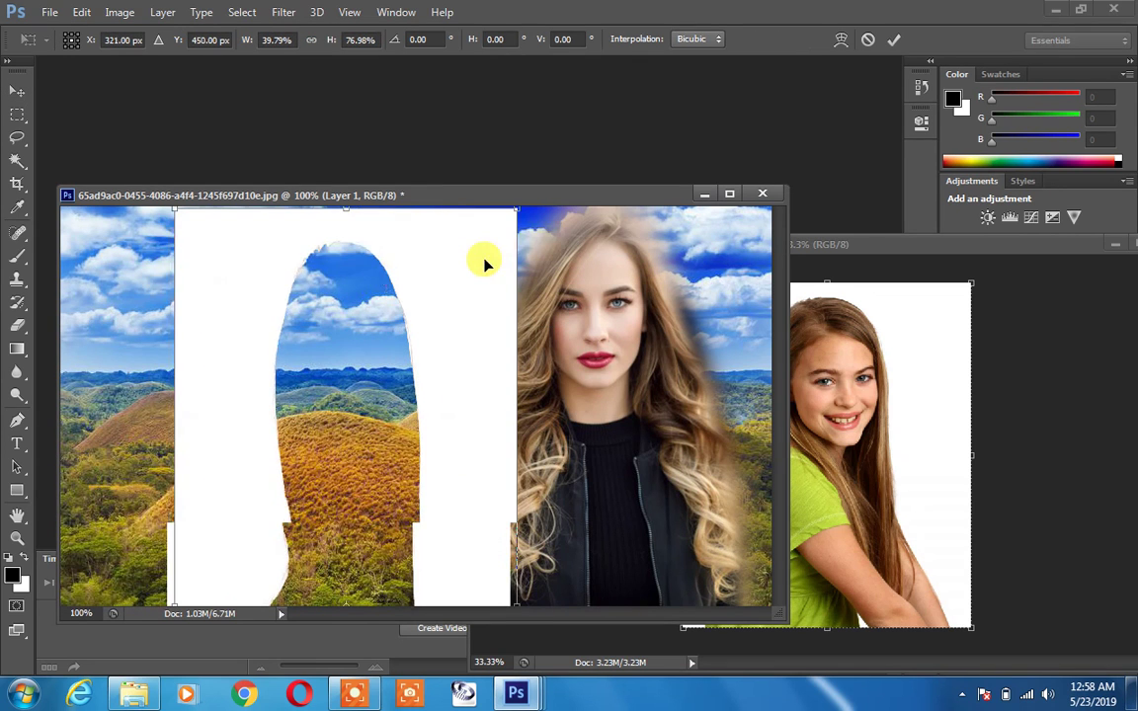
{"action": "mouse_move", "coordinate": [518, 207]}
{"action": "left_mouse_down"}
{"action": "mouse_move", "coordinate": [453, 307]}
{"action": "mouse_move", "coordinate": [464, 462]}
{"action": "mouse_move", "coordinate": [446, 564]}
{"action": "mouse_move", "coordinate": [470, 234]}
{"action": "mouse_move", "coordinate": [467, 292]}
{"action": "mouse_move", "coordinate": [484, 274]}
{"action": "mouse_move", "coordinate": [447, 323]}
{"action": "mouse_move", "coordinate": [445, 431]}
{"action": "mouse_move", "coordinate": [432, 436]}
{"action": "mouse_move", "coordinate": [436, 286]}
{"action": "mouse_move", "coordinate": [428, 368]}
{"action": "left_mouse_up"}
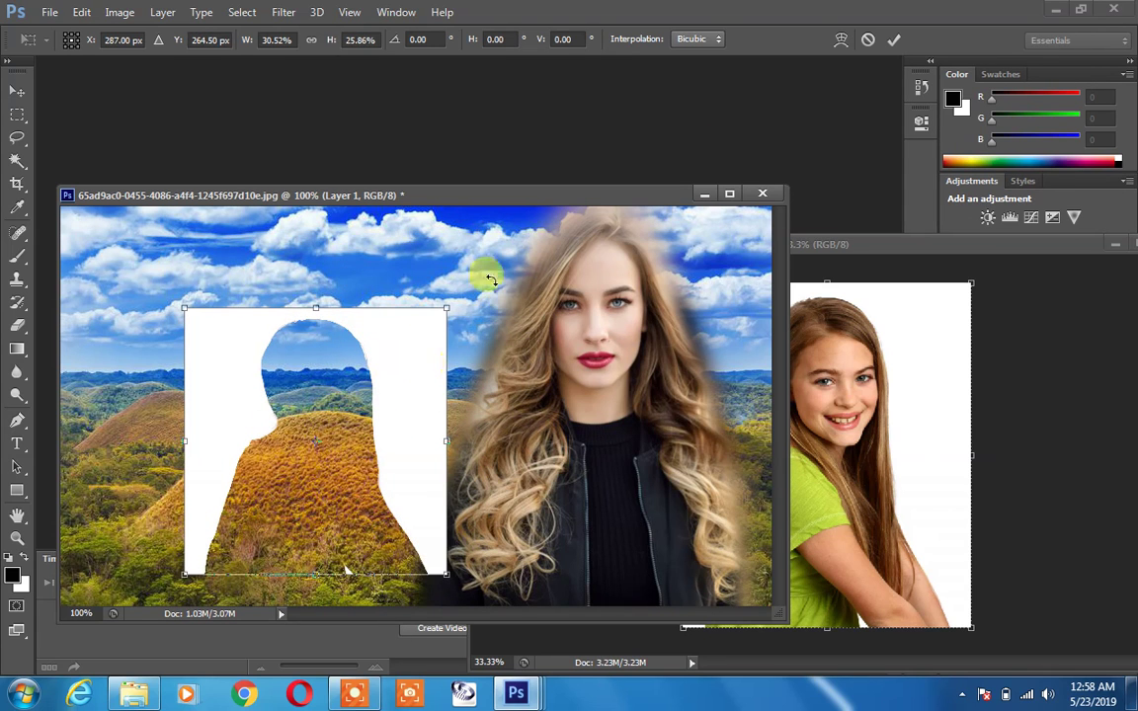
{"action": "left_click", "coordinate": [868, 39]}
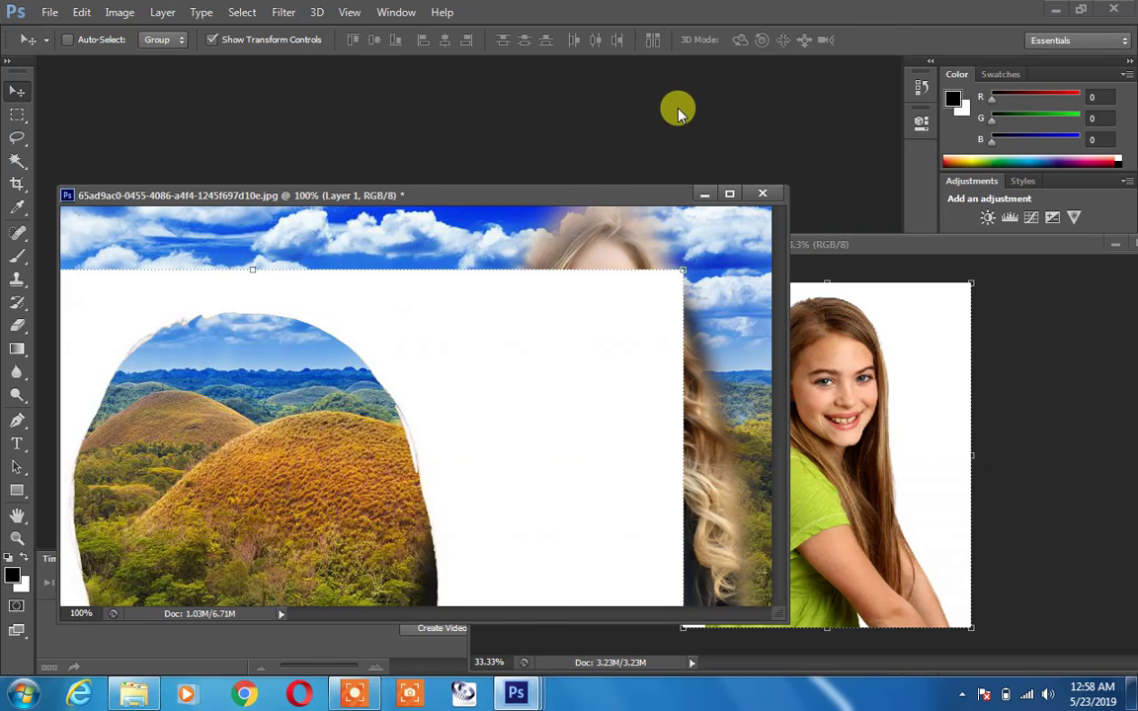
{"action": "key", "text": "Delete"}
{"action": "left_click", "coordinate": [837, 300]}
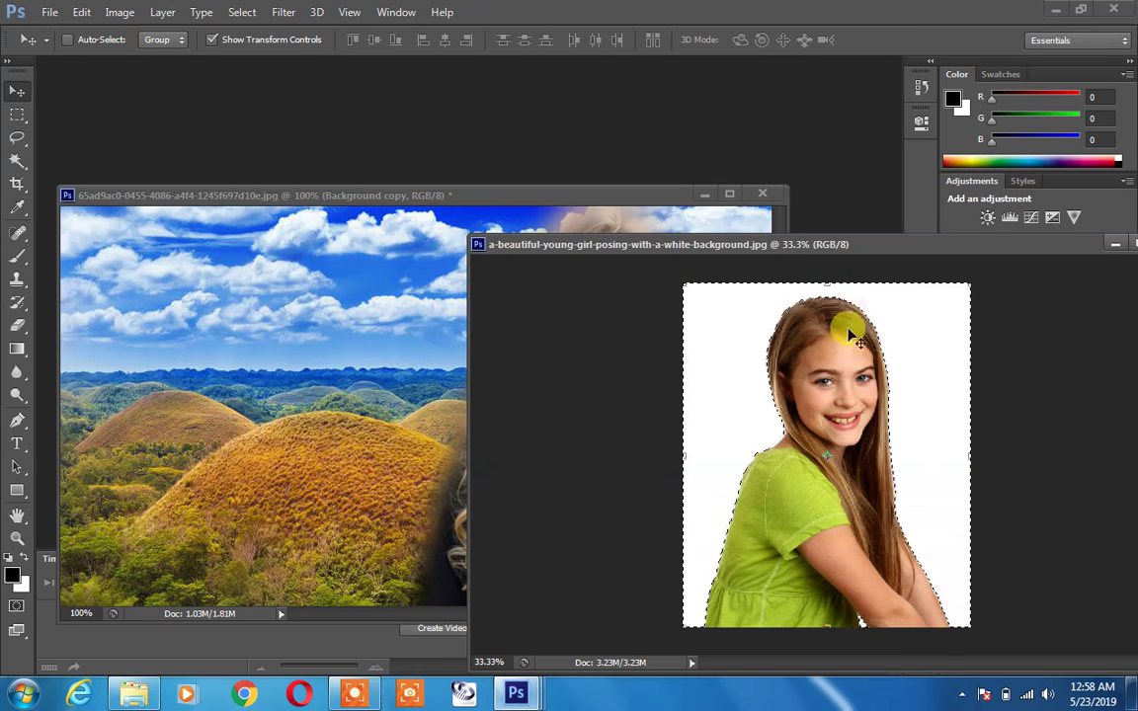
- Invert the selection to just the girl and drag her into the landscape
{"action": "left_click_drag", "start_coordinate": [850, 243], "coordinate": [667, 245]}
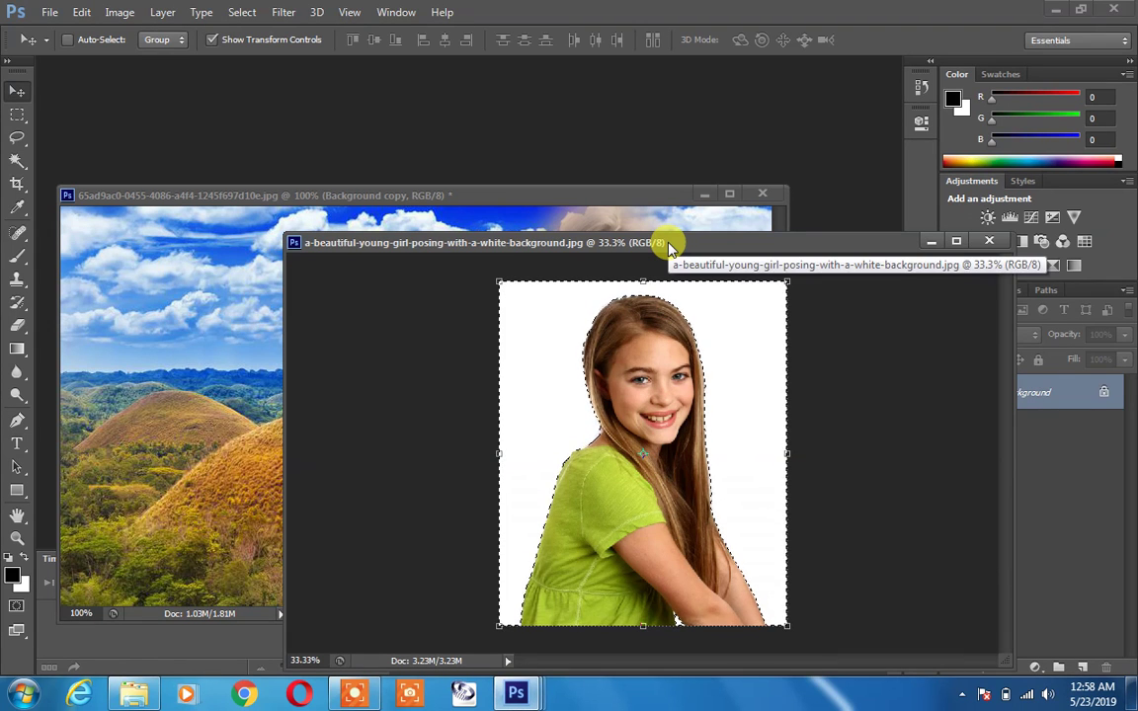
{"action": "key", "text": "ctrl+shift+i"}
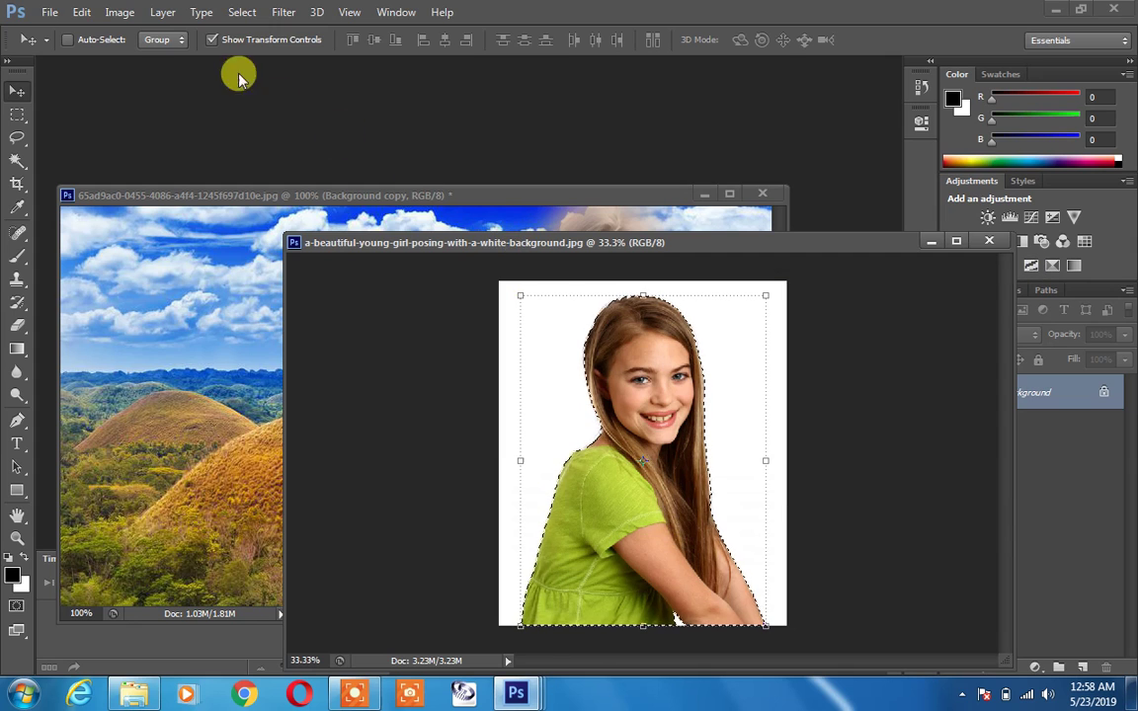
{"action": "left_click", "coordinate": [242, 11]}
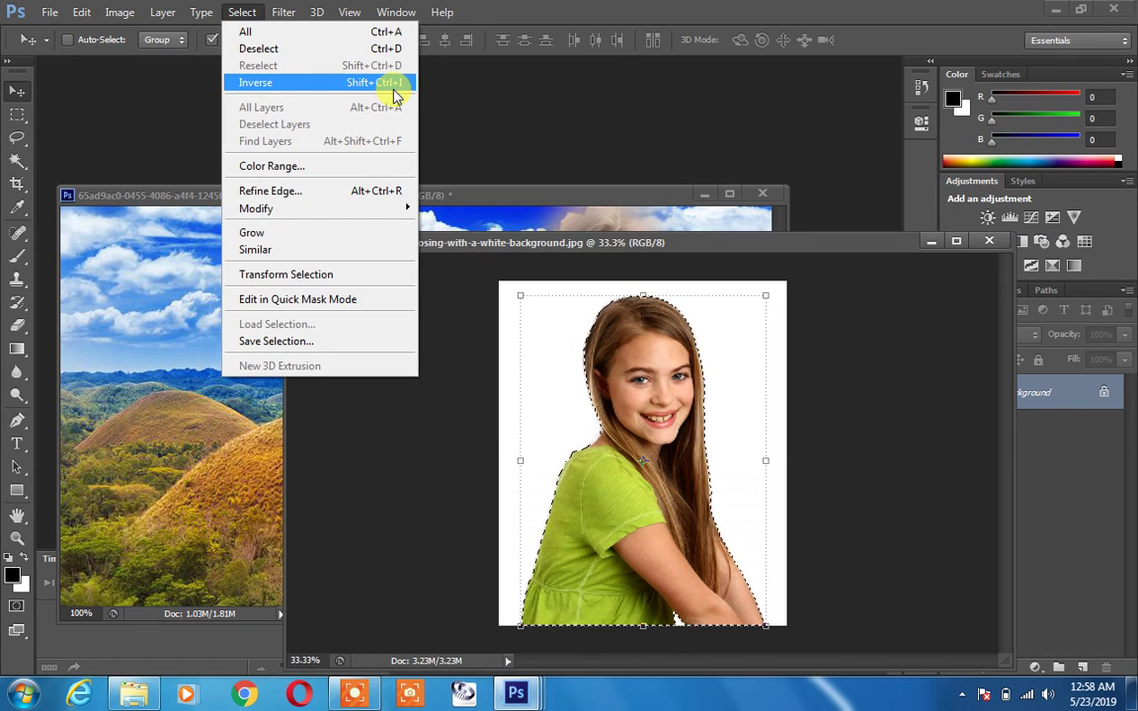
{"action": "left_click", "coordinate": [790, 246]}
{"action": "mouse_move", "coordinate": [632, 385]}
{"action": "left_mouse_down"}
{"action": "mouse_move", "coordinate": [456, 251]}
{"action": "mouse_move", "coordinate": [545, 380]}
{"action": "left_mouse_up"}
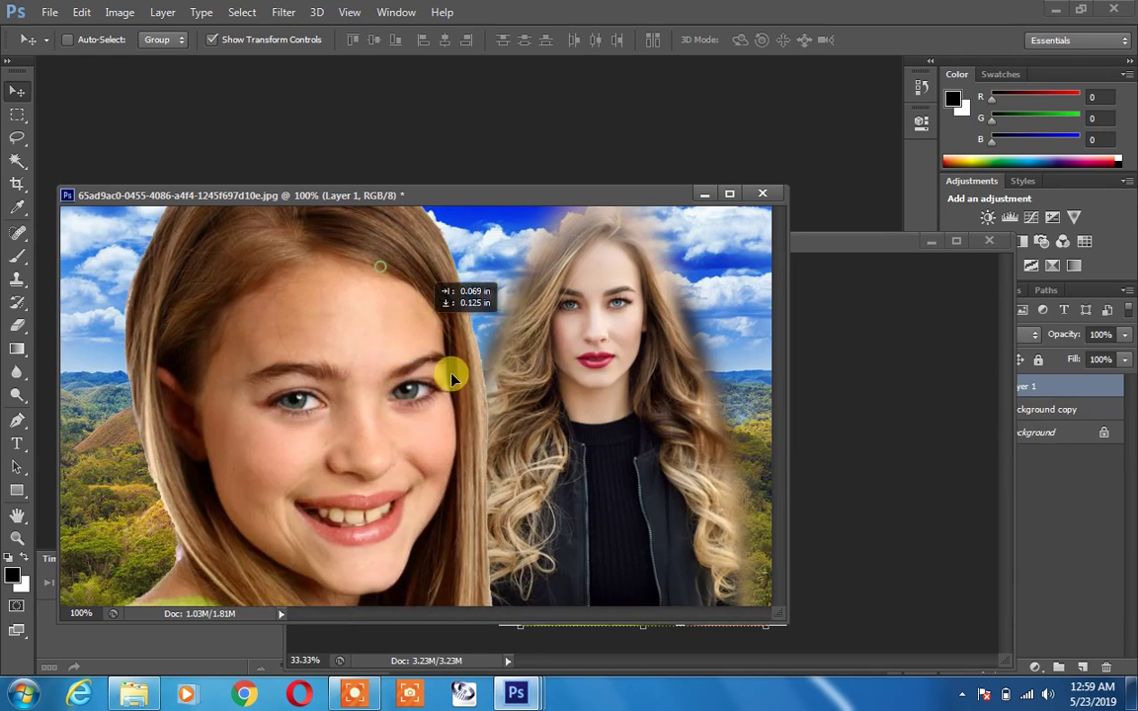
- Scale the girl down, place her at the landscape's lower left, and commit the transform
{"action": "mouse_move", "coordinate": [339, 370]}
{"action": "left_mouse_down"}
{"action": "mouse_move", "coordinate": [356, 317]}
{"action": "mouse_move", "coordinate": [213, 287]}
{"action": "left_mouse_up"}
{"action": "mouse_move", "coordinate": [166, 250]}
{"action": "left_mouse_down"}
{"action": "mouse_move", "coordinate": [312, 376]}
{"action": "mouse_move", "coordinate": [437, 457]}
{"action": "mouse_move", "coordinate": [601, 534]}
{"action": "mouse_move", "coordinate": [292, 305]}
{"action": "mouse_move", "coordinate": [133, 229]}
{"action": "mouse_move", "coordinate": [214, 354]}
{"action": "mouse_move", "coordinate": [342, 506]}
{"action": "mouse_move", "coordinate": [442, 590]}
{"action": "mouse_move", "coordinate": [383, 498]}
{"action": "mouse_move", "coordinate": [301, 252]}
{"action": "mouse_move", "coordinate": [227, 221]}
{"action": "left_mouse_up"}
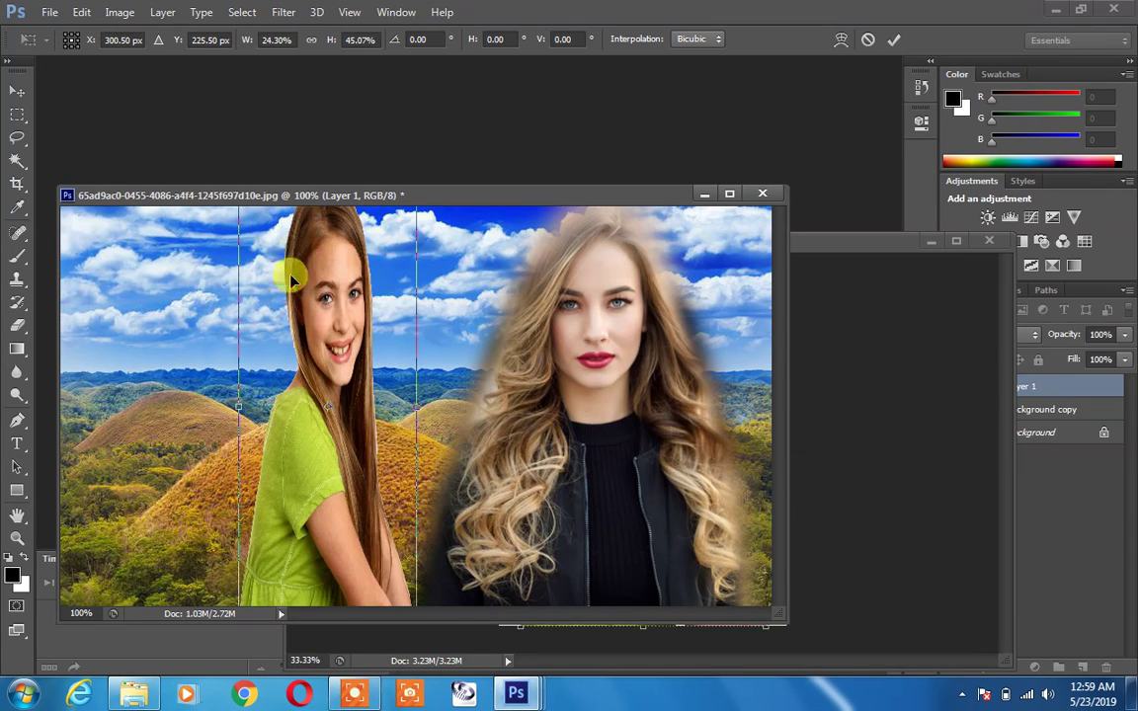
{"action": "left_click_drag", "start_coordinate": [292, 280], "coordinate": [274, 287]}
{"action": "mouse_move", "coordinate": [237, 239]}
{"action": "left_mouse_down"}
{"action": "mouse_move", "coordinate": [221, 386]}
{"action": "mouse_move", "coordinate": [304, 437]}
{"action": "mouse_move", "coordinate": [255, 352]}
{"action": "mouse_move", "coordinate": [203, 330]}
{"action": "mouse_move", "coordinate": [157, 406]}
{"action": "mouse_move", "coordinate": [178, 422]}
{"action": "left_mouse_up"}
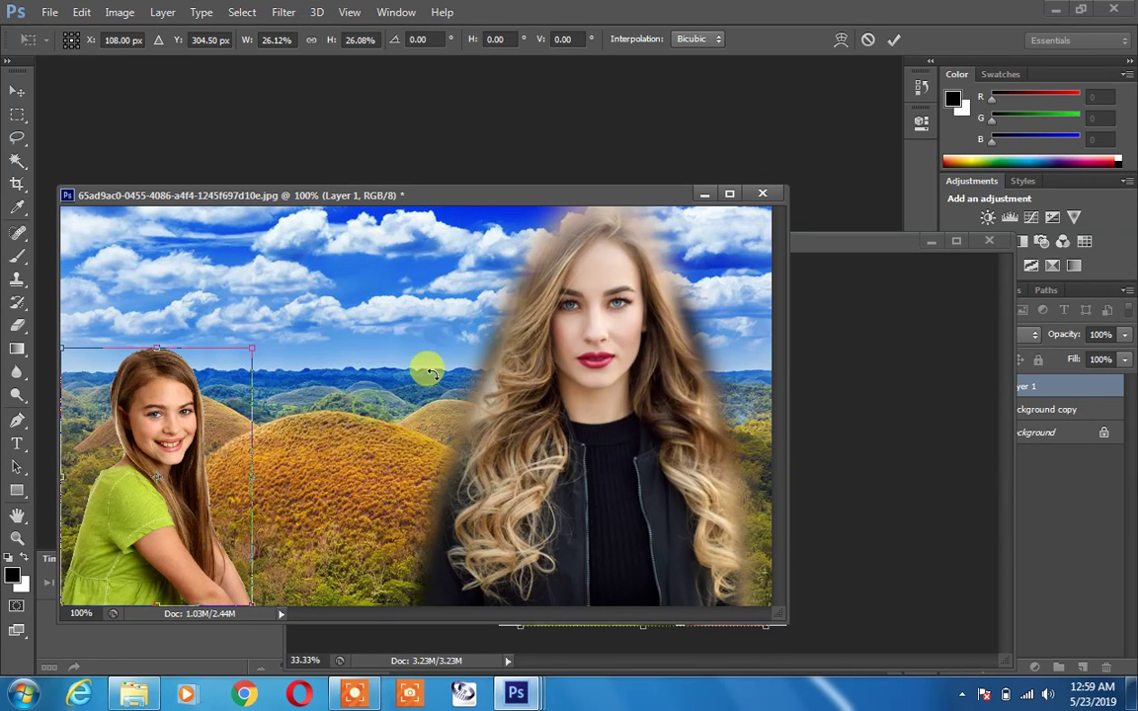
{"action": "left_click", "coordinate": [901, 43]}
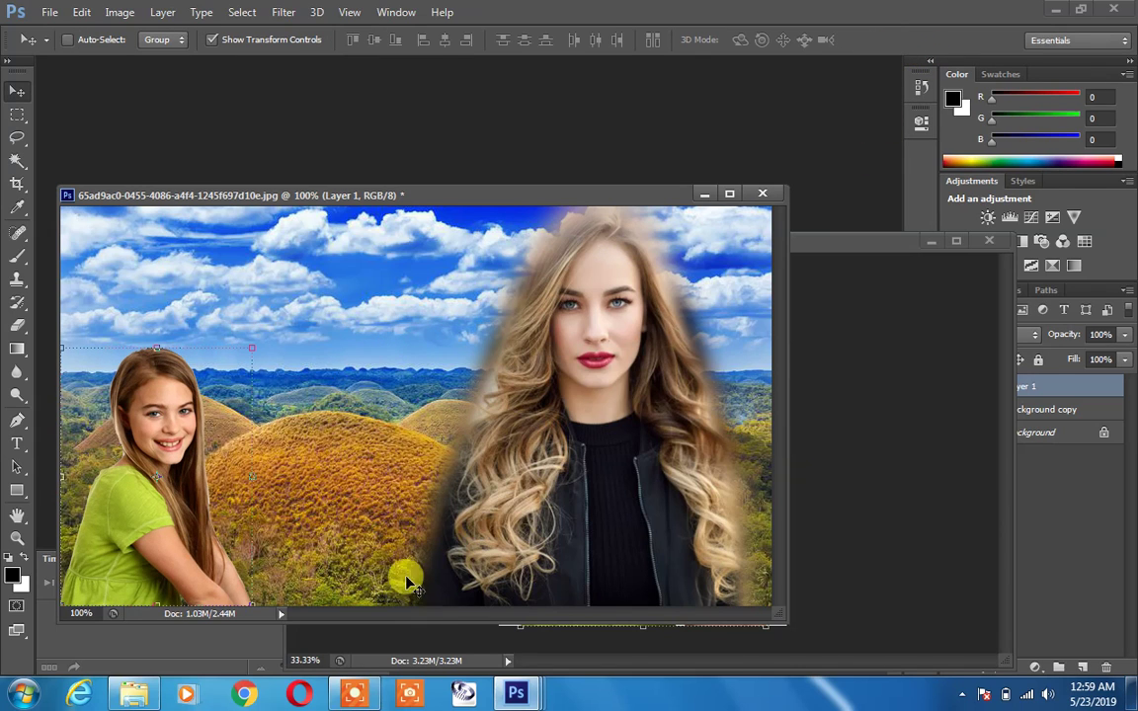
- In the girl photo, feather the selection by 7 px and drag it into the landscape as Layer 2
{"action": "left_click", "coordinate": [513, 696]}
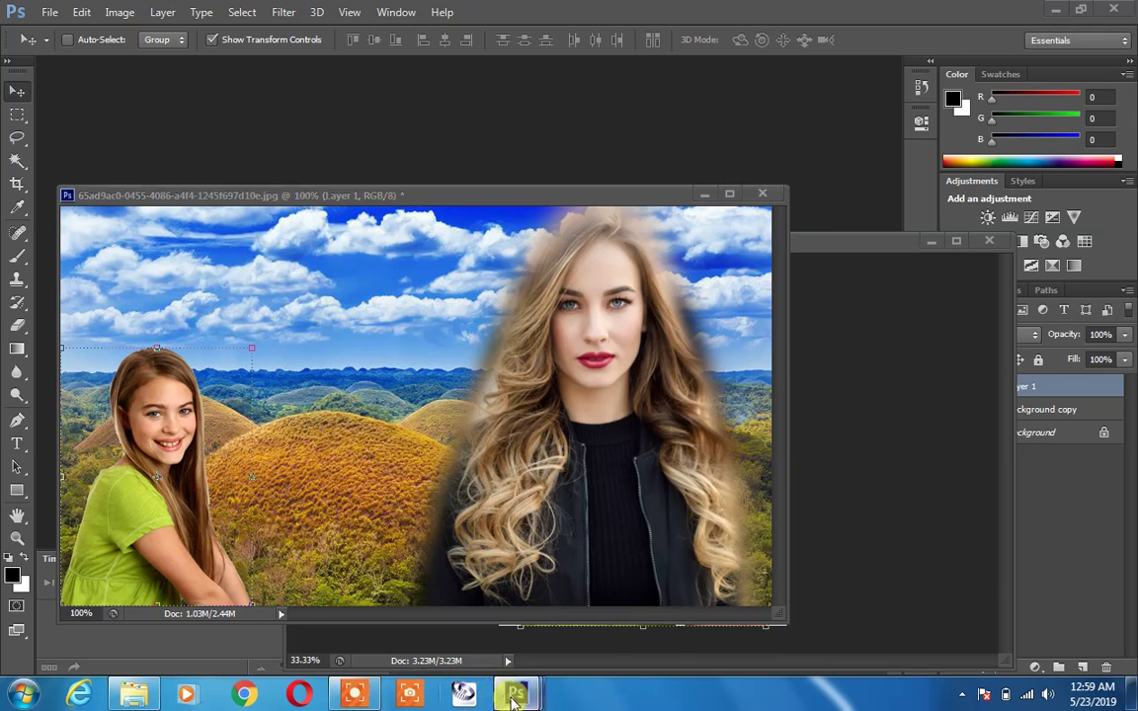
{"action": "left_click", "coordinate": [736, 588]}
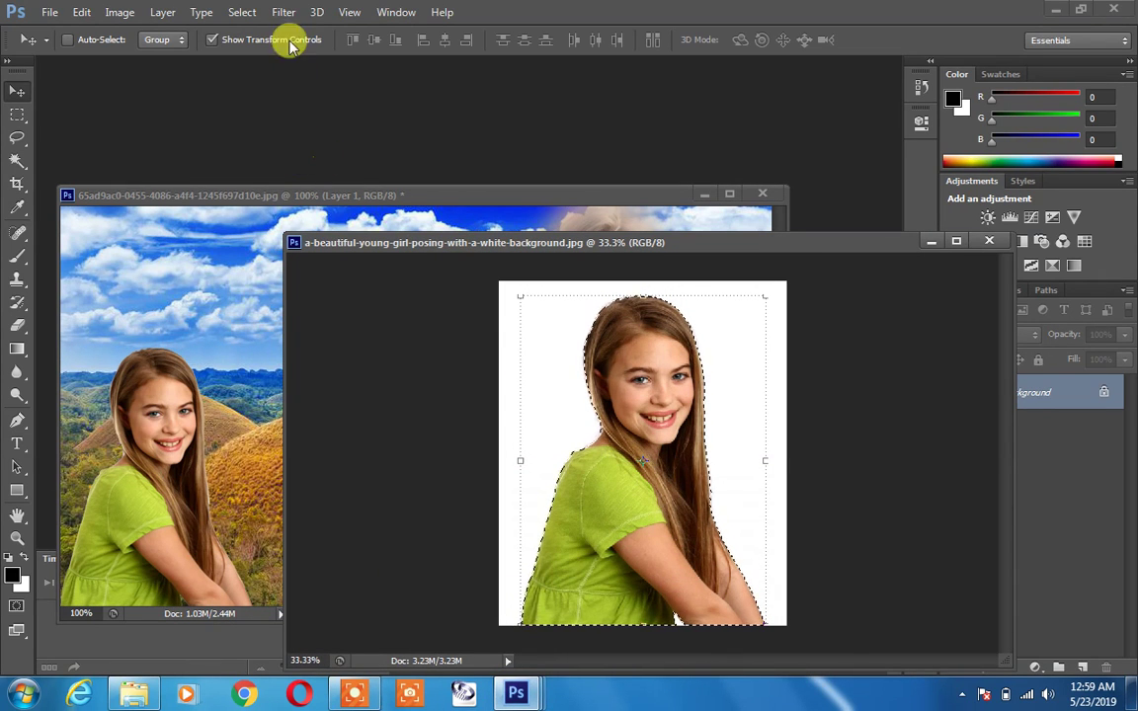
{"action": "left_click", "coordinate": [242, 12]}
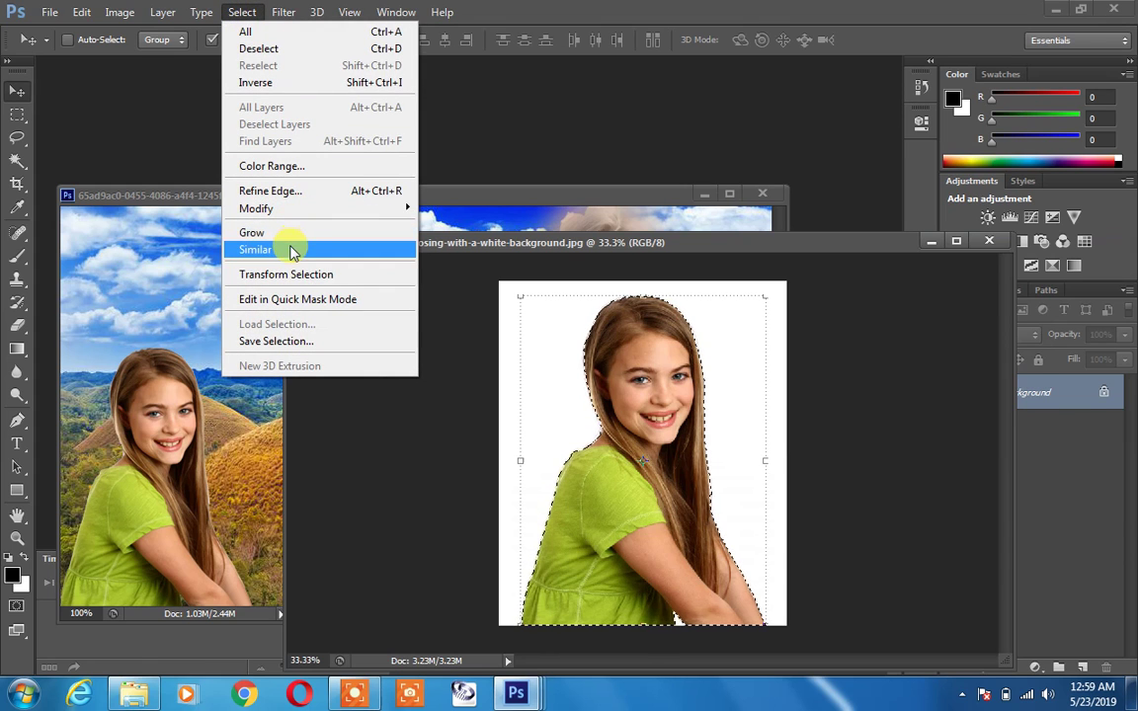
{"action": "mouse_move", "coordinate": [255, 208]}
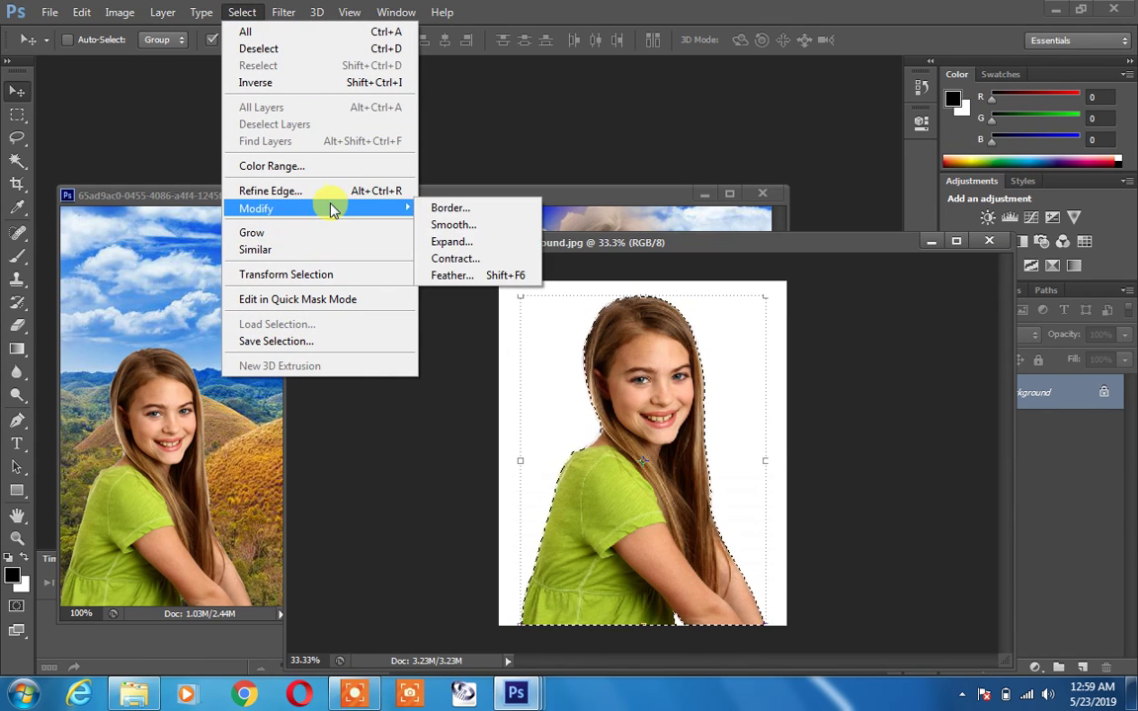
{"action": "left_click", "coordinate": [461, 275]}
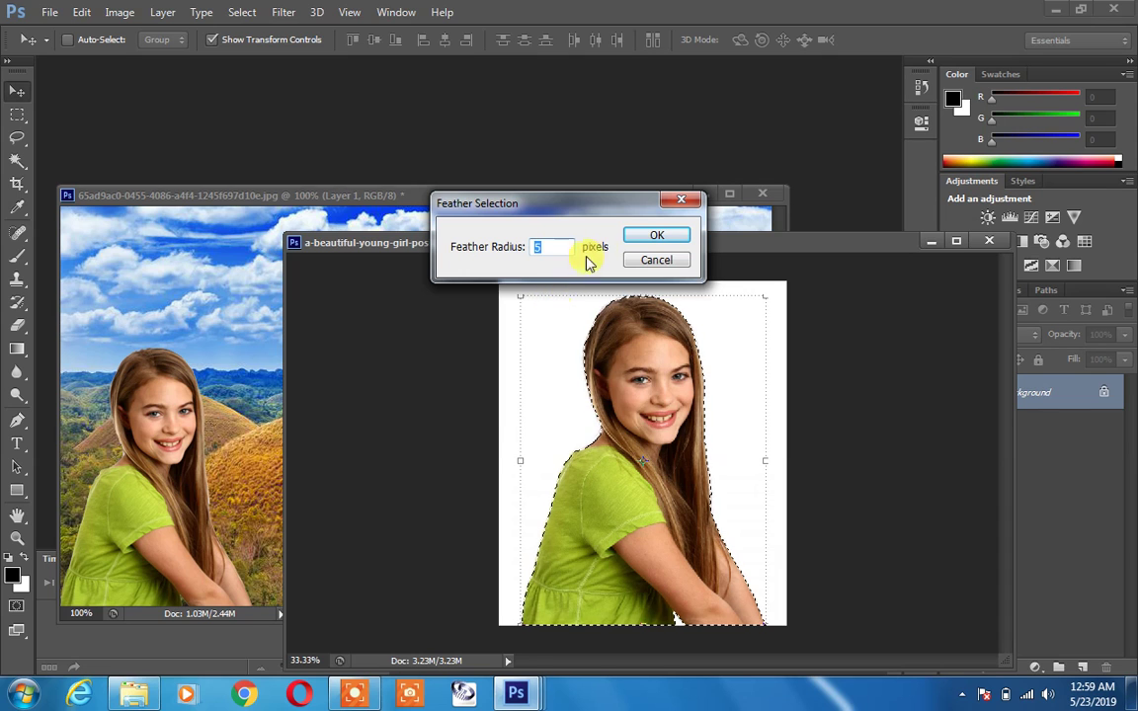
{"action": "type", "text": "7"}
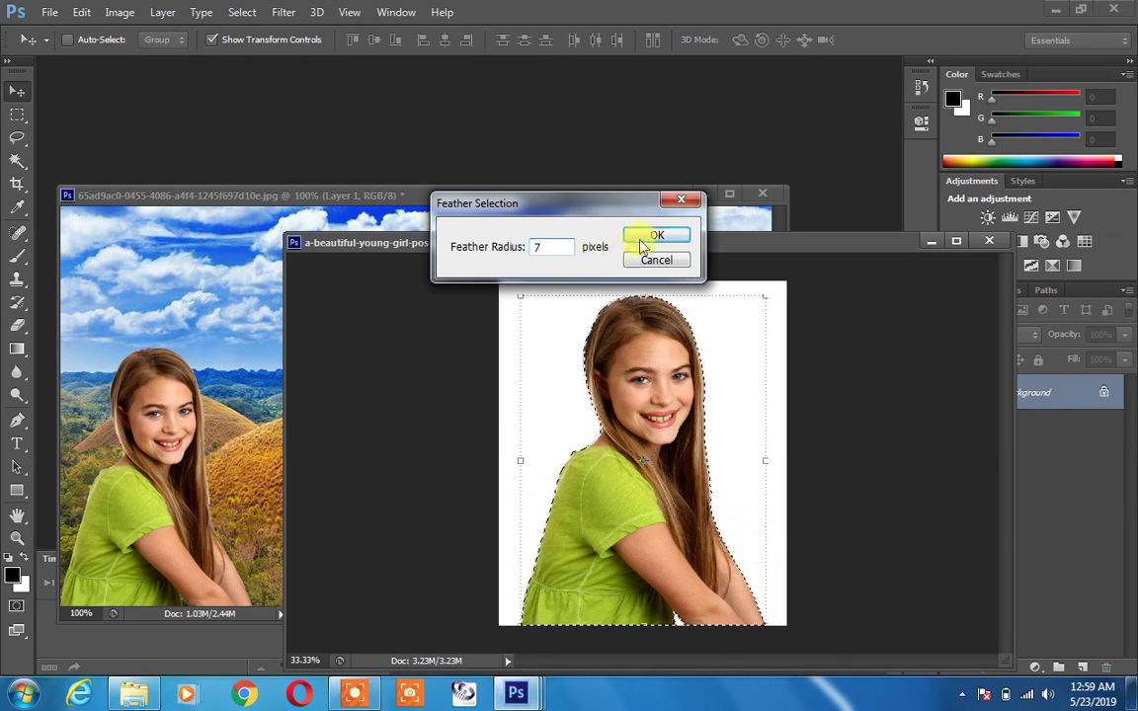
{"action": "left_click", "coordinate": [656, 235]}
{"action": "mouse_move", "coordinate": [648, 305]}
{"action": "left_mouse_down"}
{"action": "mouse_move", "coordinate": [265, 388]}
{"action": "mouse_move", "coordinate": [214, 277]}
{"action": "left_mouse_up"}
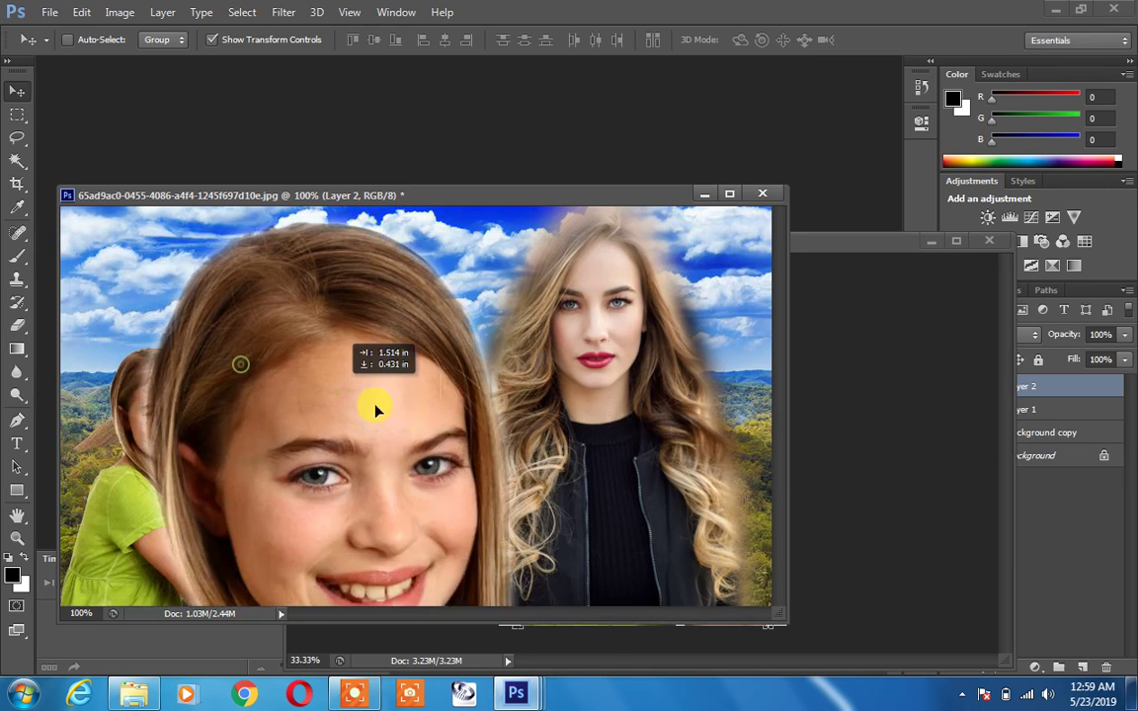
- Scale the second girl copy down, reposition it, and commit the transform
{"action": "left_click_drag", "start_coordinate": [278, 339], "coordinate": [348, 356]}
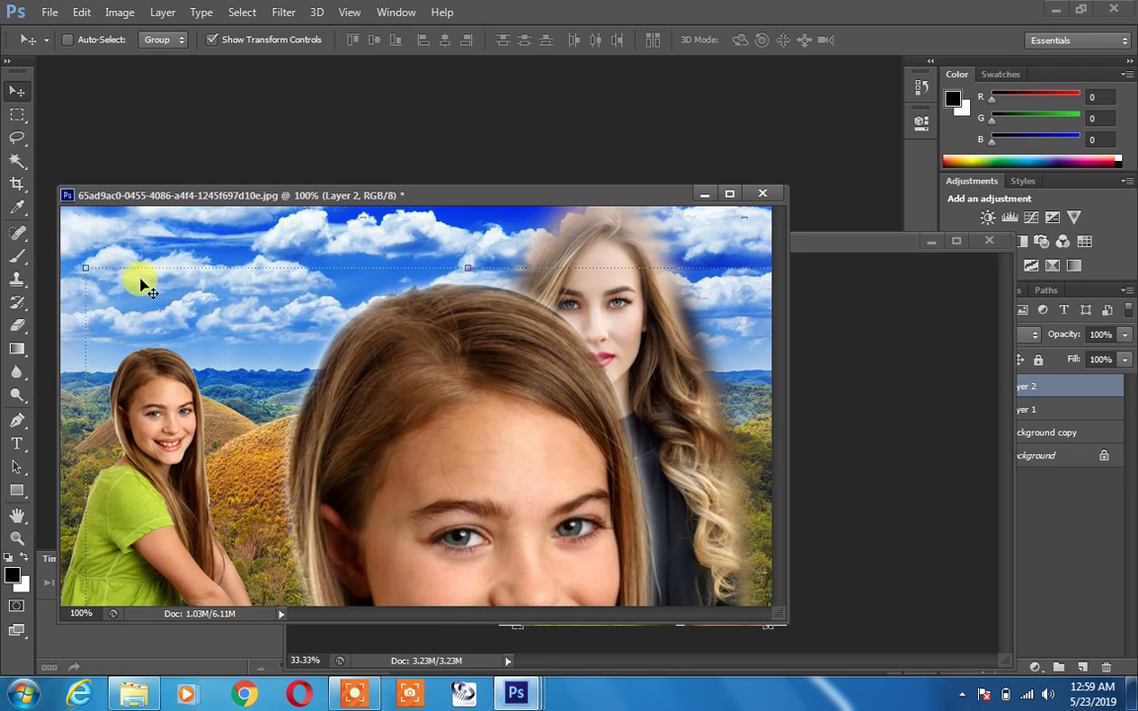
{"action": "mouse_move", "coordinate": [87, 271]}
{"action": "left_mouse_down"}
{"action": "mouse_move", "coordinate": [461, 555]}
{"action": "mouse_move", "coordinate": [225, 286]}
{"action": "mouse_move", "coordinate": [432, 521]}
{"action": "mouse_move", "coordinate": [495, 564]}
{"action": "mouse_move", "coordinate": [321, 304]}
{"action": "mouse_move", "coordinate": [261, 441]}
{"action": "left_mouse_up"}
{"action": "left_click_drag", "start_coordinate": [336, 506], "coordinate": [292, 391]}
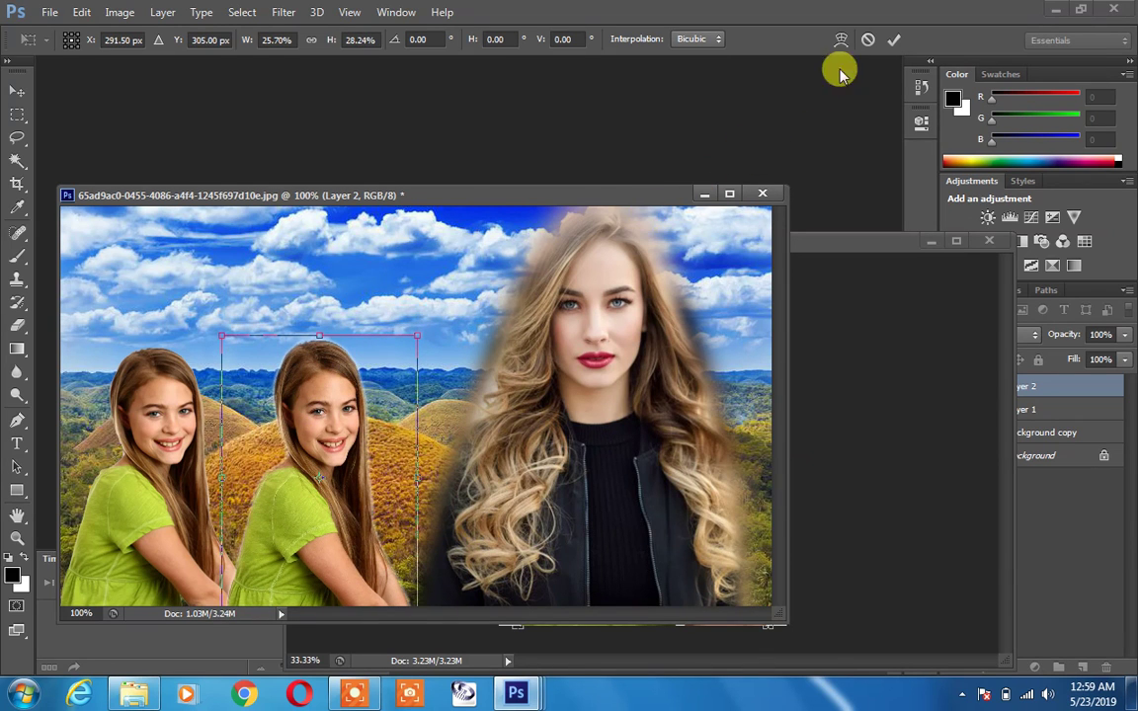
{"action": "left_click", "coordinate": [894, 41]}
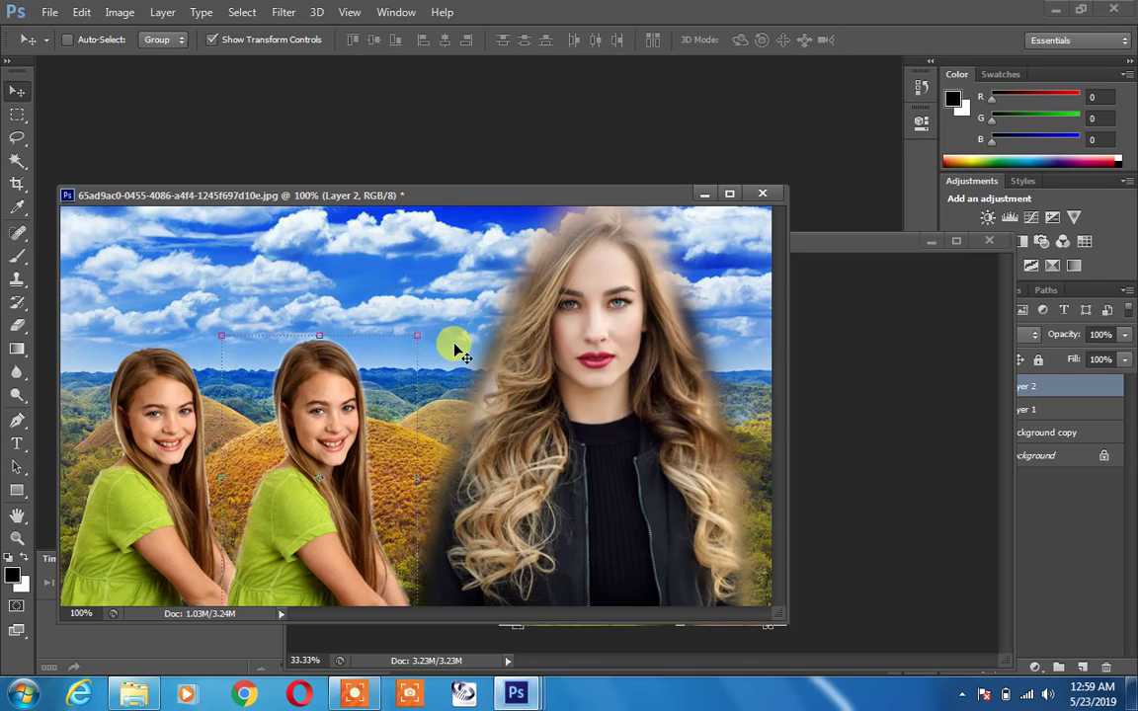
- Zoom in to check the girls' edges, then slide the second girl left to overlap the first
{"action": "scroll", "coordinate": [454, 346], "scroll_direction": "up", "scroll_amount": 2}
{"action": "mouse_move", "coordinate": [196, 375]}
{"action": "left_mouse_down"}
{"action": "mouse_move", "coordinate": [659, 356]}
{"action": "mouse_move", "coordinate": [738, 381]}
{"action": "left_mouse_up"}
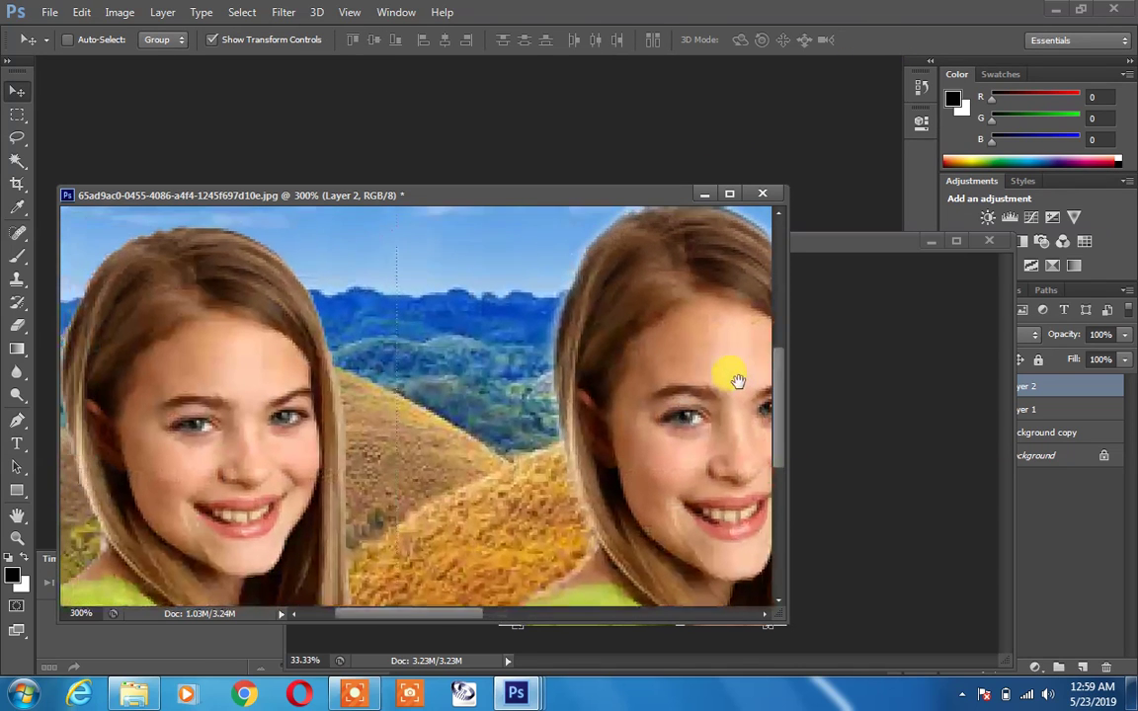
{"action": "left_click_drag", "start_coordinate": [625, 401], "coordinate": [664, 393]}
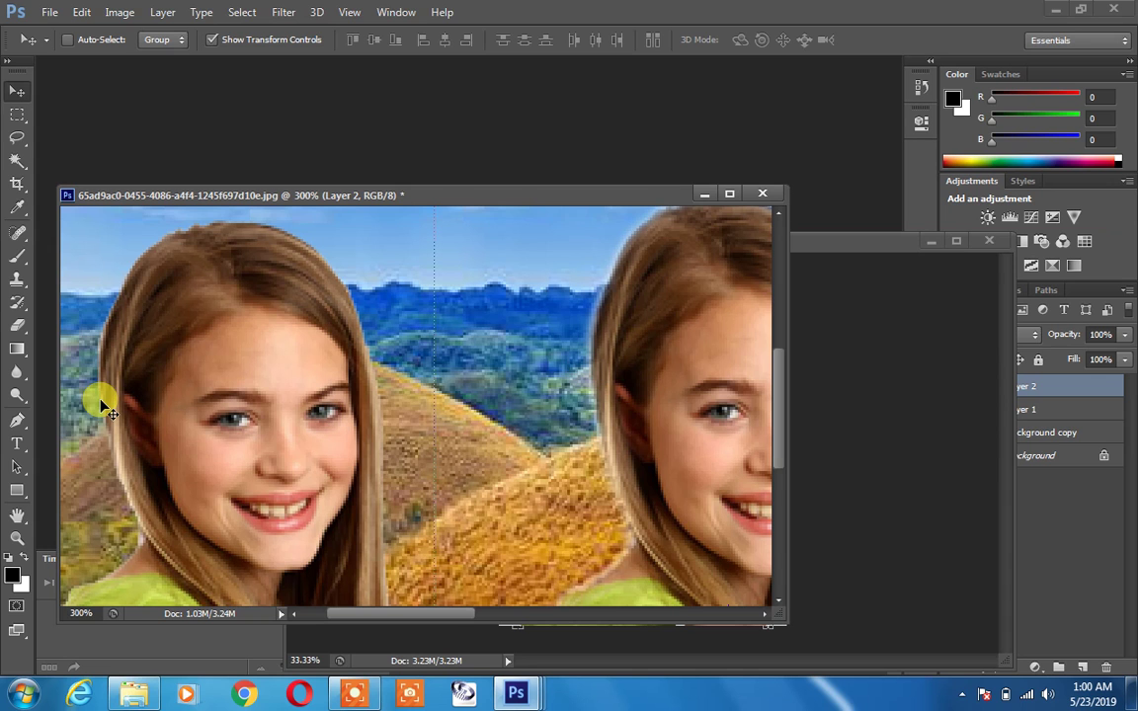
{"action": "key", "text": "ctrl+minus"}
{"action": "key", "text": "ctrl+minus"}
{"action": "key", "text": "ctrl+minus"}
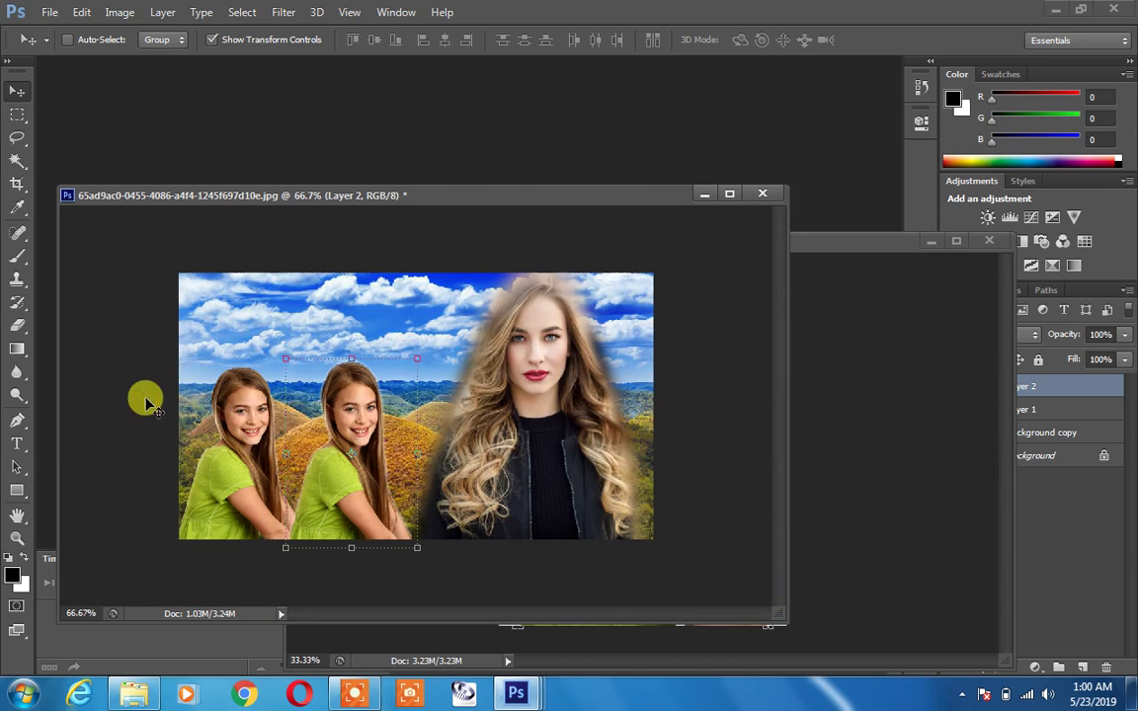
{"action": "mouse_move", "coordinate": [419, 424]}
{"action": "left_mouse_down"}
{"action": "mouse_move", "coordinate": [282, 459]}
{"action": "mouse_move", "coordinate": [336, 434]}
{"action": "left_mouse_up"}
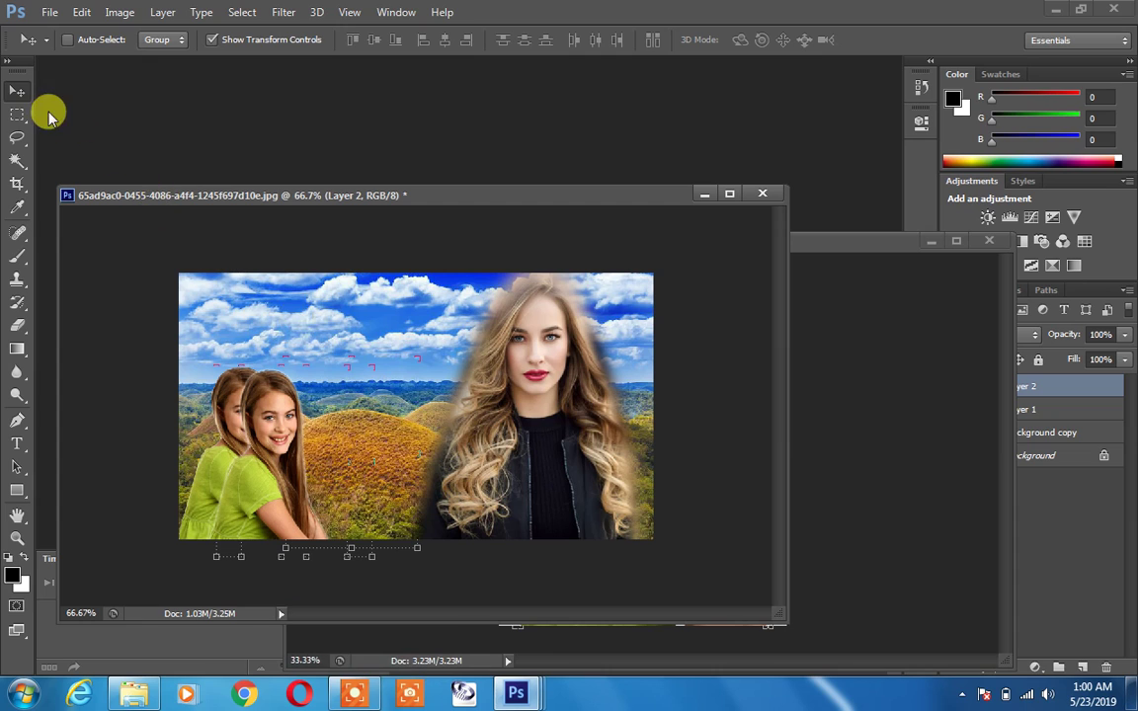
- Choose the Magic Wand, close the collage without saving, and close the girl photo
{"action": "left_click", "coordinate": [17, 139]}
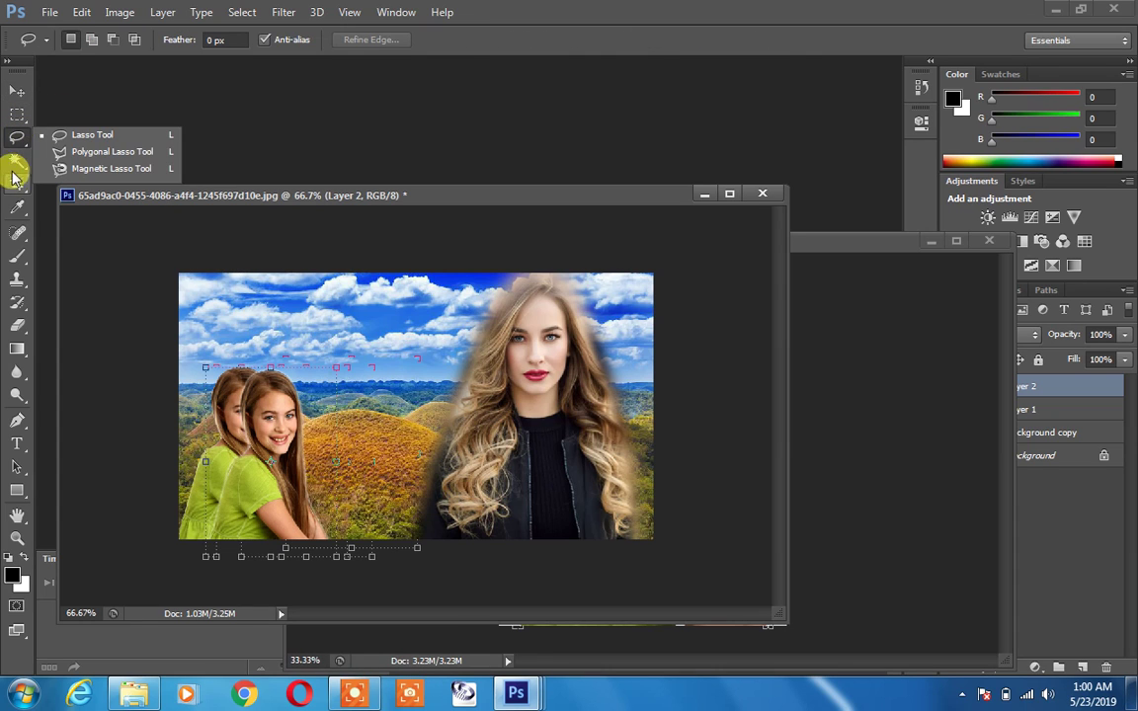
{"action": "left_click", "coordinate": [17, 161]}
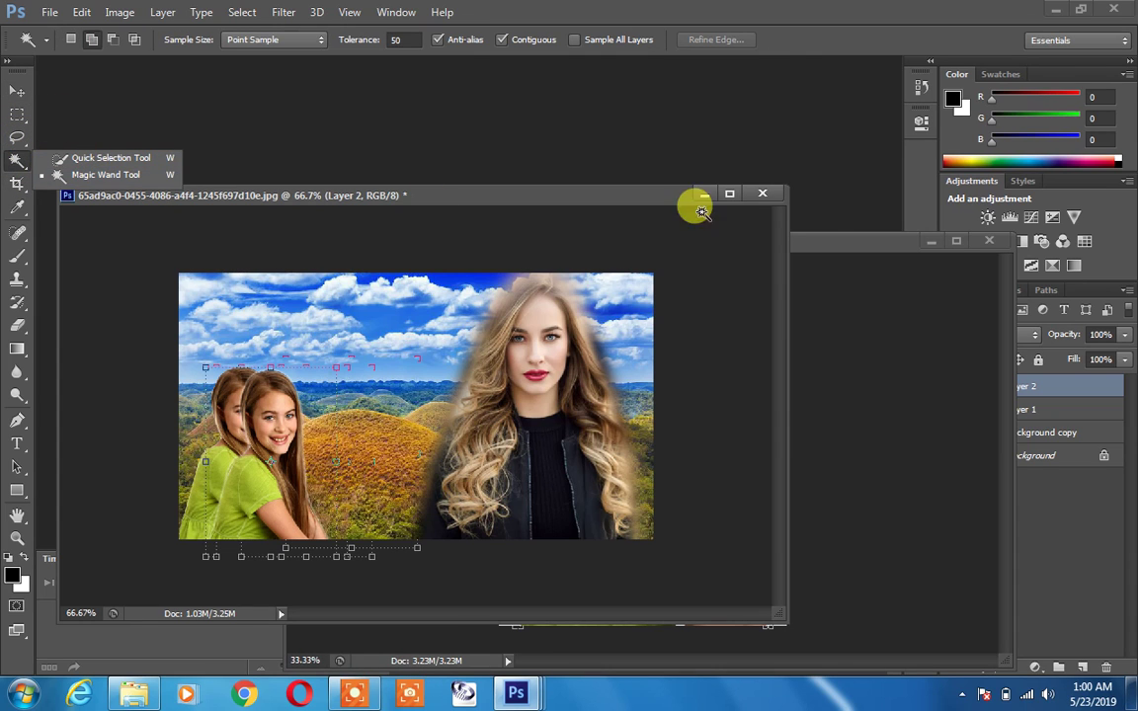
{"action": "left_click", "coordinate": [763, 194]}
{"action": "left_click", "coordinate": [583, 269]}
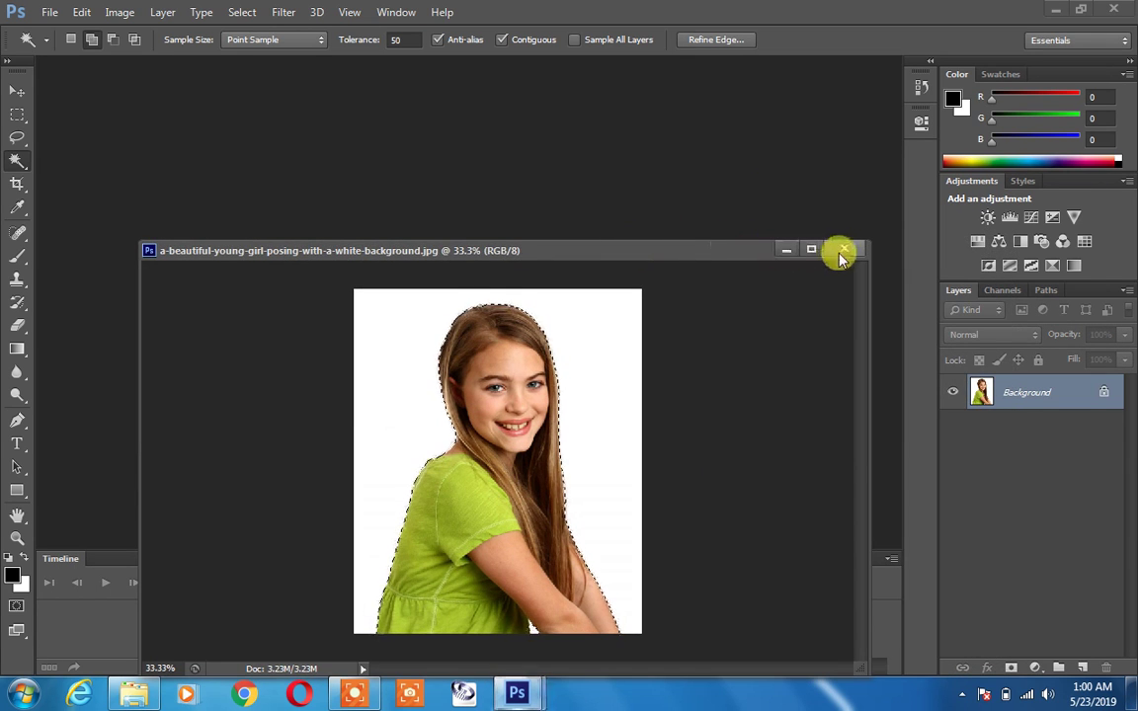
{"action": "left_click", "coordinate": [851, 250]}
- Open the rose image 715KHhwd2oL._SY355_.jpg
{"action": "double_click", "coordinate": [635, 269]}
{"action": "left_click_drag", "start_coordinate": [795, 190], "coordinate": [798, 326]}
{"action": "double_click", "coordinate": [545, 228]}
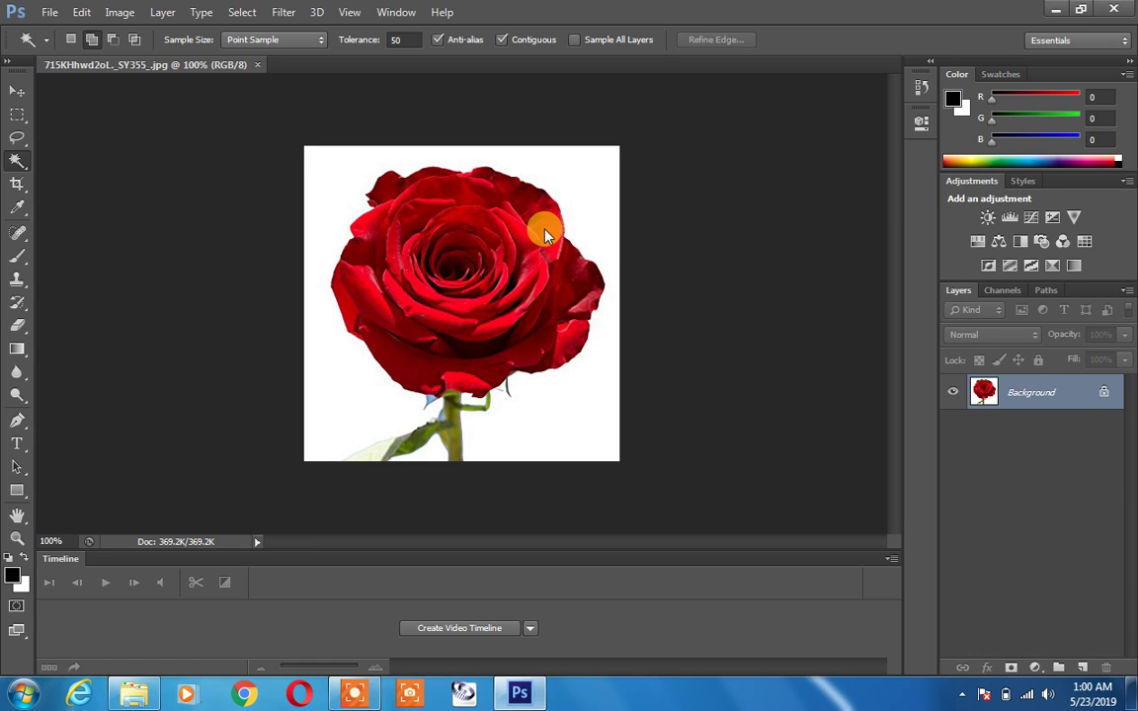
{"action": "right_click", "coordinate": [16, 168]}
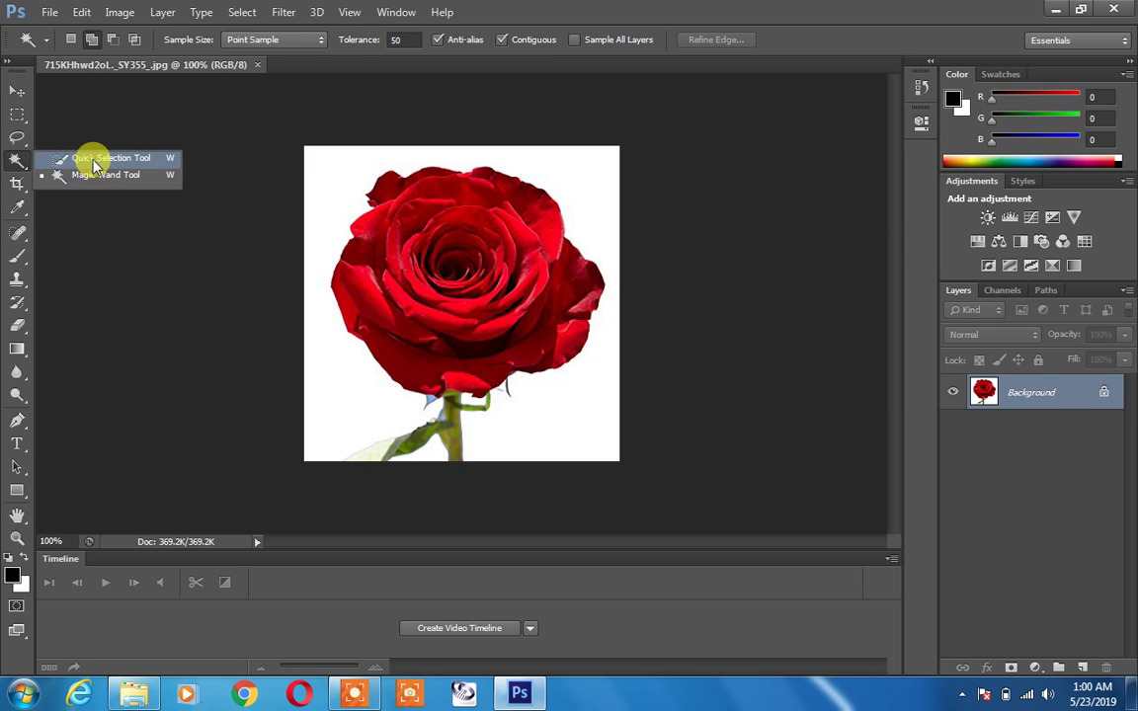
{"action": "left_click", "coordinate": [96, 160]}
{"action": "mouse_move", "coordinate": [464, 197]}
{"action": "left_mouse_down"}
{"action": "mouse_move", "coordinate": [416, 224]}
{"action": "mouse_move", "coordinate": [512, 199]}
{"action": "mouse_move", "coordinate": [571, 268]}
{"action": "mouse_move", "coordinate": [553, 332]}
{"action": "mouse_move", "coordinate": [477, 330]}
{"action": "mouse_move", "coordinate": [462, 297]}
{"action": "mouse_move", "coordinate": [468, 326]}
{"action": "mouse_move", "coordinate": [444, 387]}
{"action": "mouse_move", "coordinate": [449, 450]}
{"action": "mouse_move", "coordinate": [472, 401]}
{"action": "left_mouse_up"}
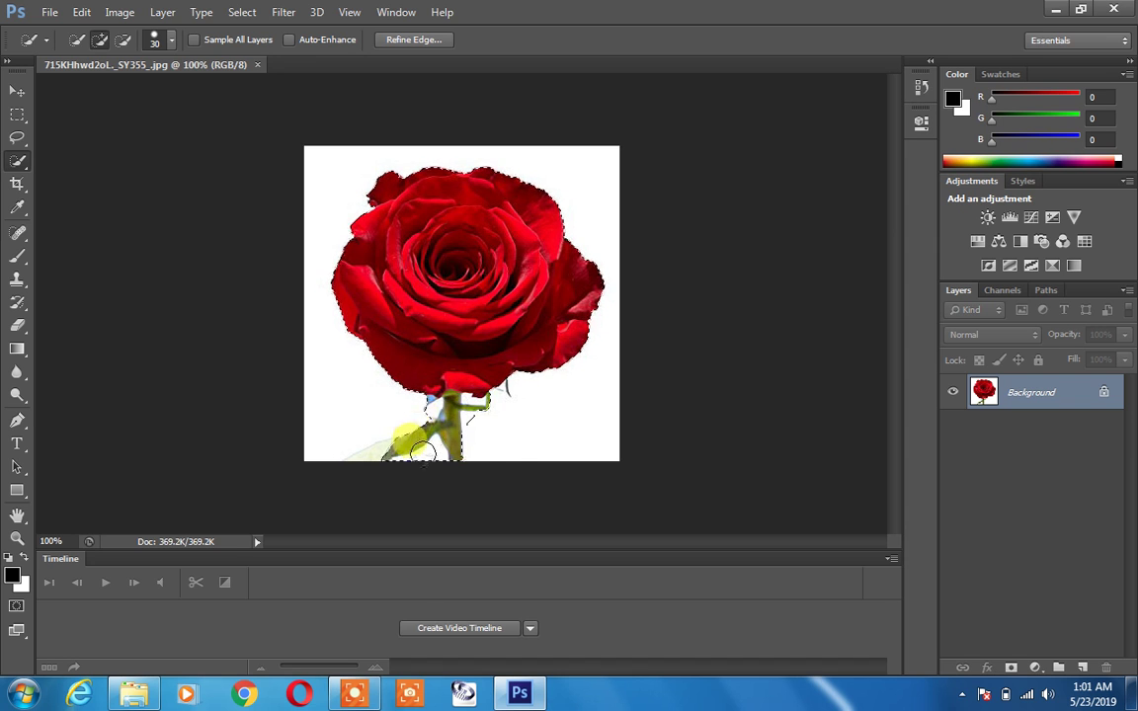
{"action": "key", "text": "ctrl+plus"}
{"action": "key", "text": "ctrl+plus"}
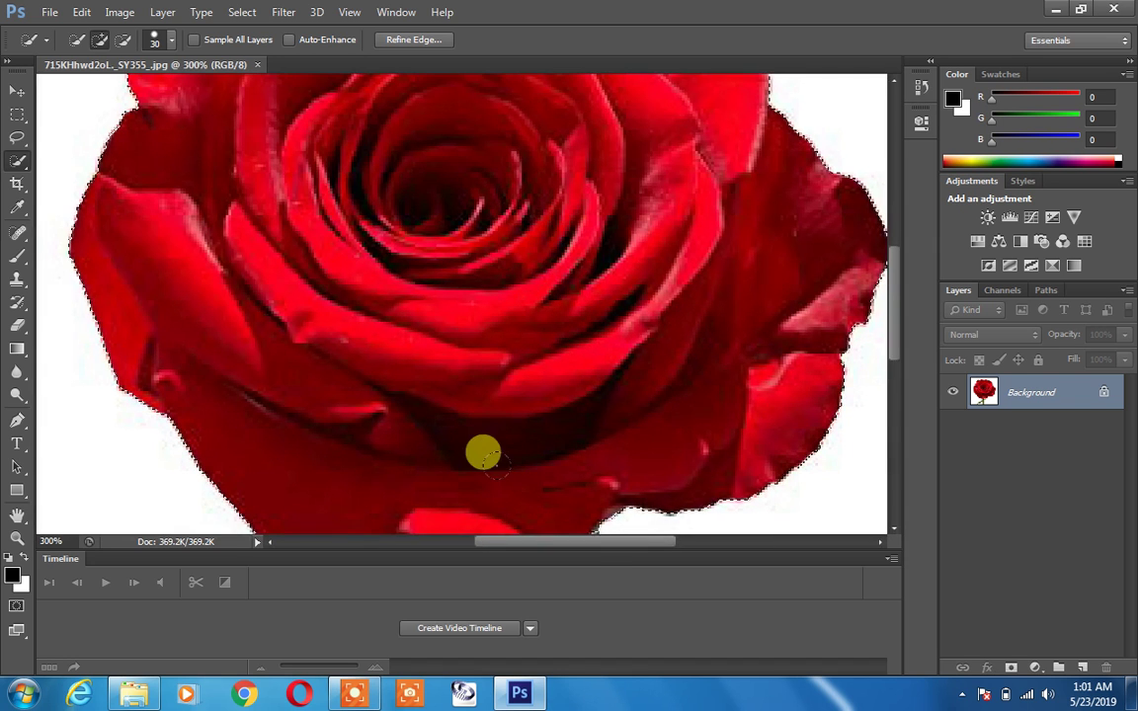
{"action": "mouse_move", "coordinate": [515, 483]}
{"action": "left_mouse_down"}
{"action": "mouse_move", "coordinate": [583, 284]}
{"action": "mouse_move", "coordinate": [583, 46]}
{"action": "left_mouse_up"}
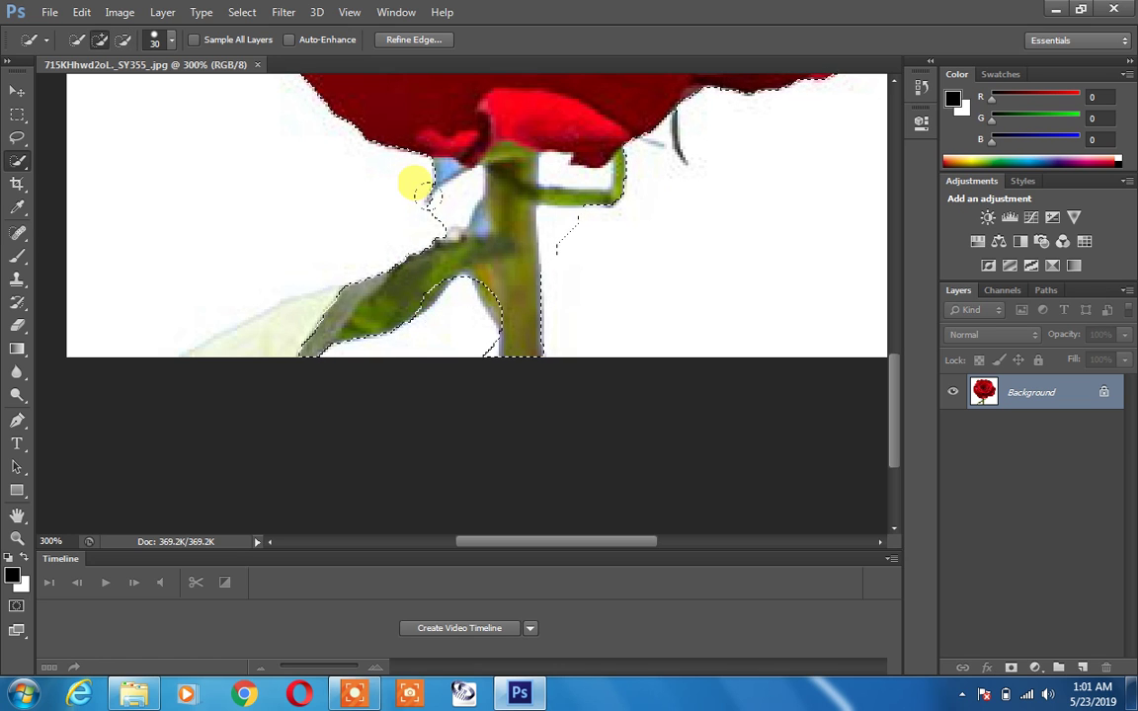
{"action": "right_click", "coordinate": [452, 226]}
{"action": "left_click_drag", "start_coordinate": [455, 226], "coordinate": [450, 205]}
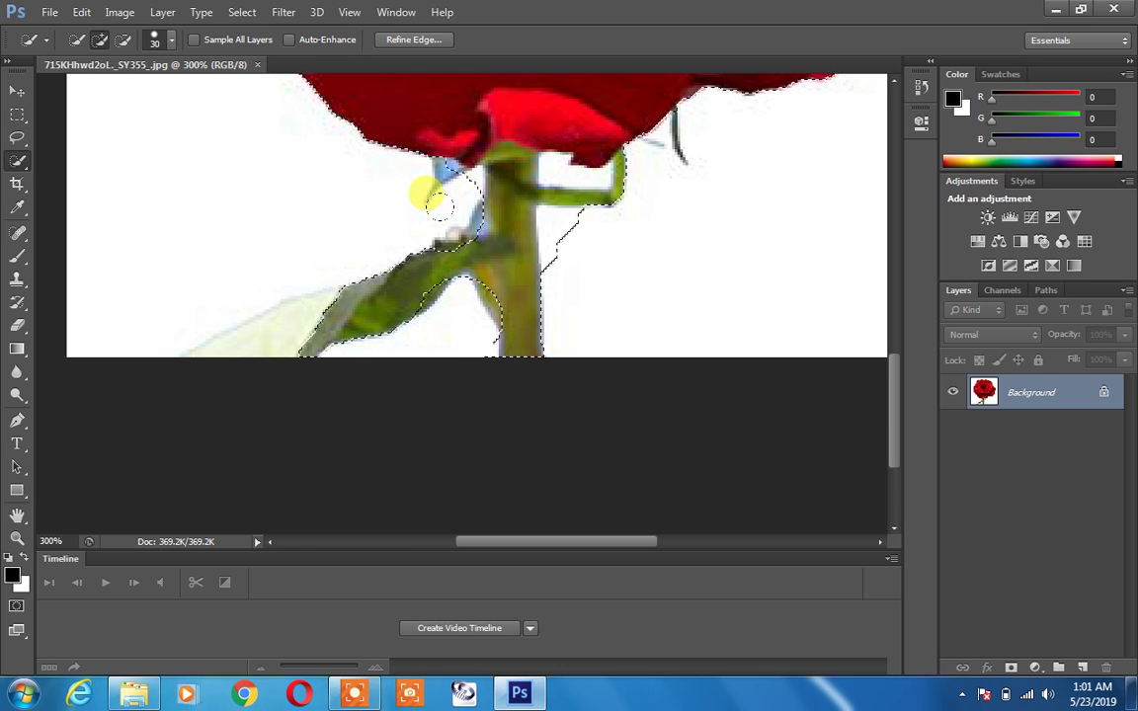
{"action": "left_click_drag", "start_coordinate": [439, 204], "coordinate": [475, 243]}
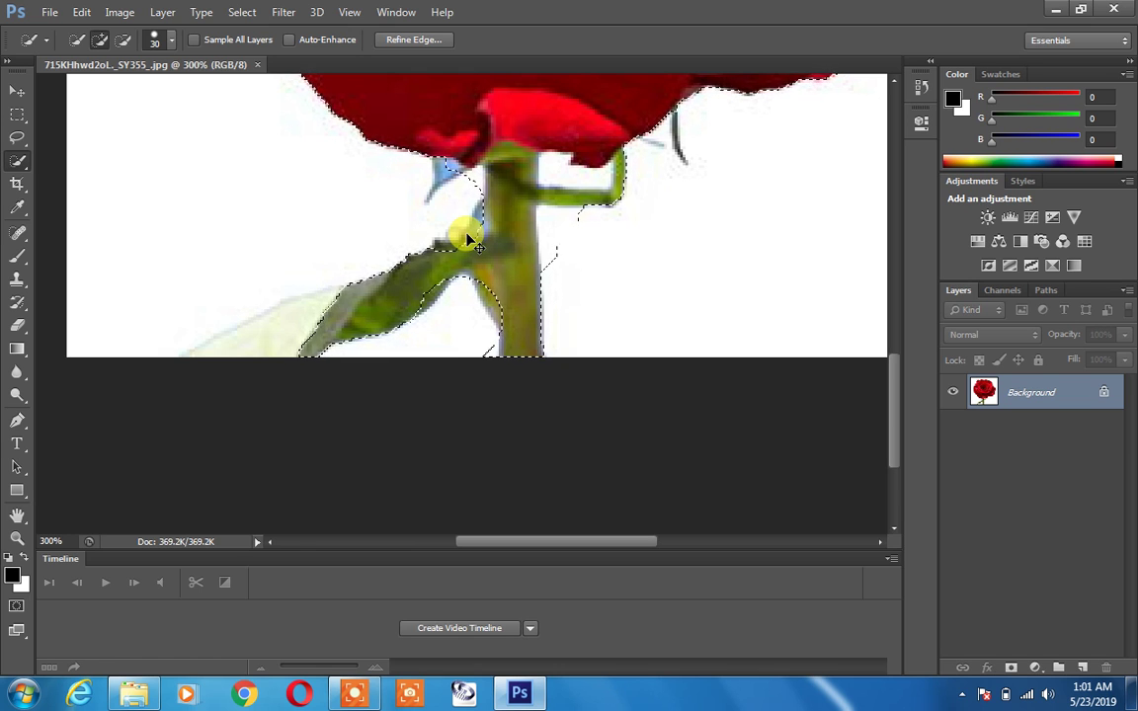
{"action": "key", "text": "ctrl+0"}
- Clear the trial selection and Magic Wand-select the white background around the rose
{"action": "key", "text": "ctrl+d"}
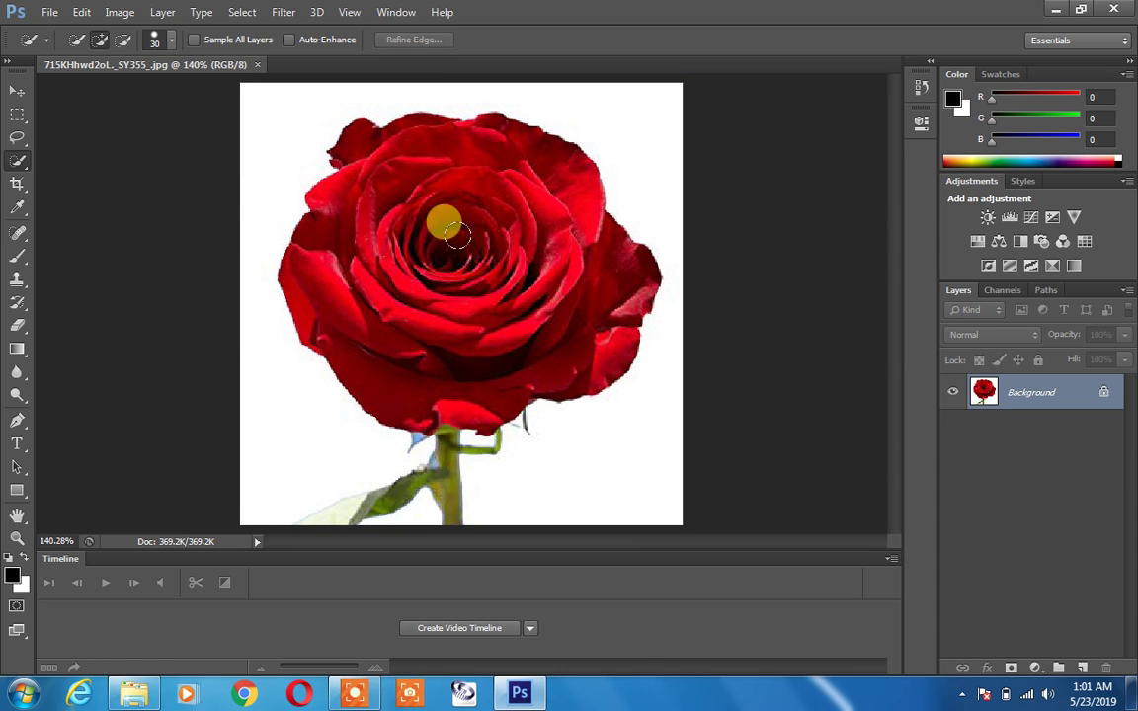
{"action": "right_click", "coordinate": [24, 168]}
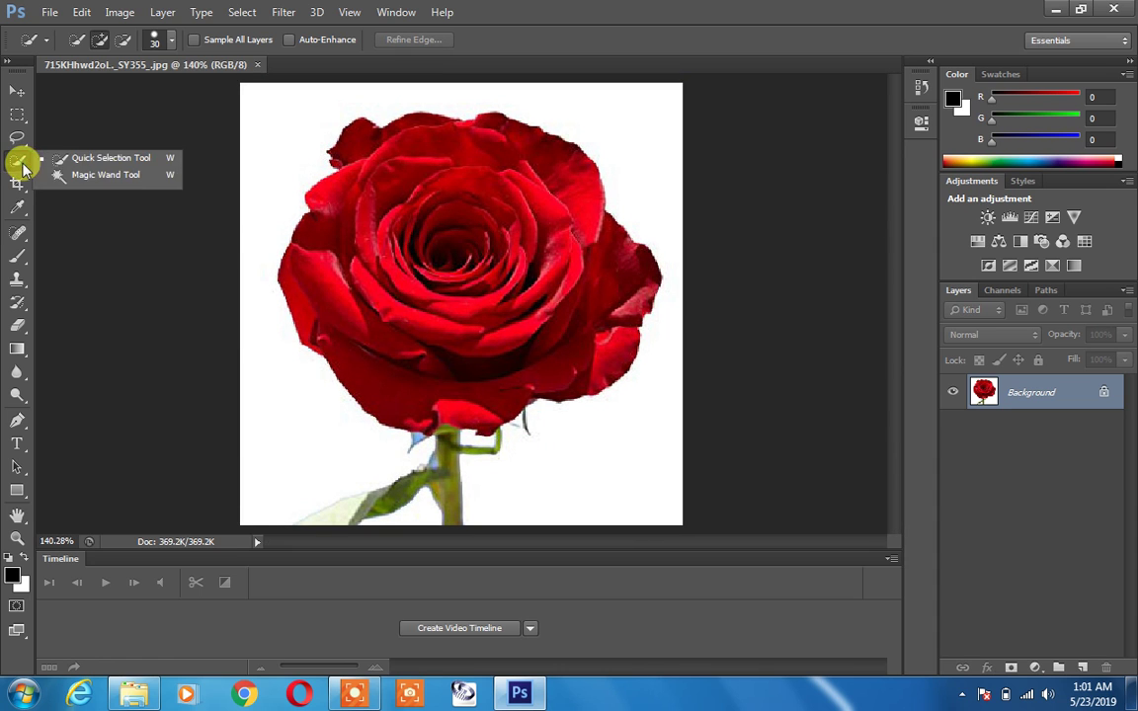
{"action": "left_click", "coordinate": [48, 175]}
{"action": "left_click", "coordinate": [300, 138]}
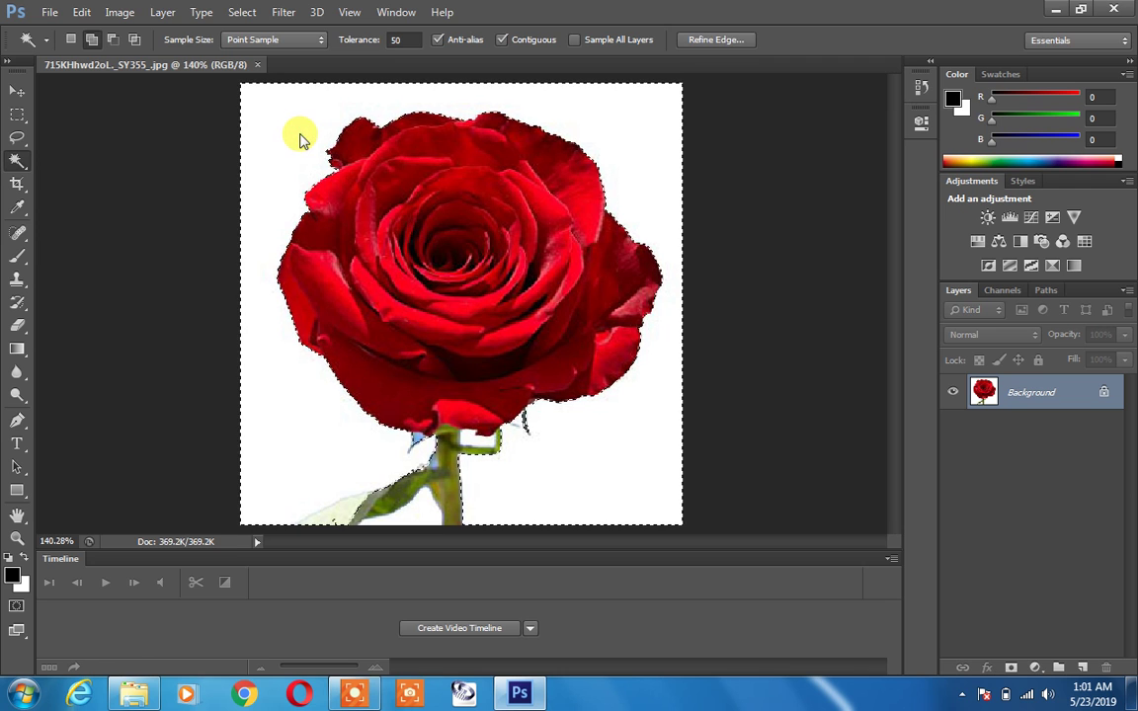
- Add the white gap in the stem's tendril loop, then invert the selection to the rose
{"action": "scroll", "coordinate": [356, 406], "scroll_direction": "up", "scroll_amount": 1}
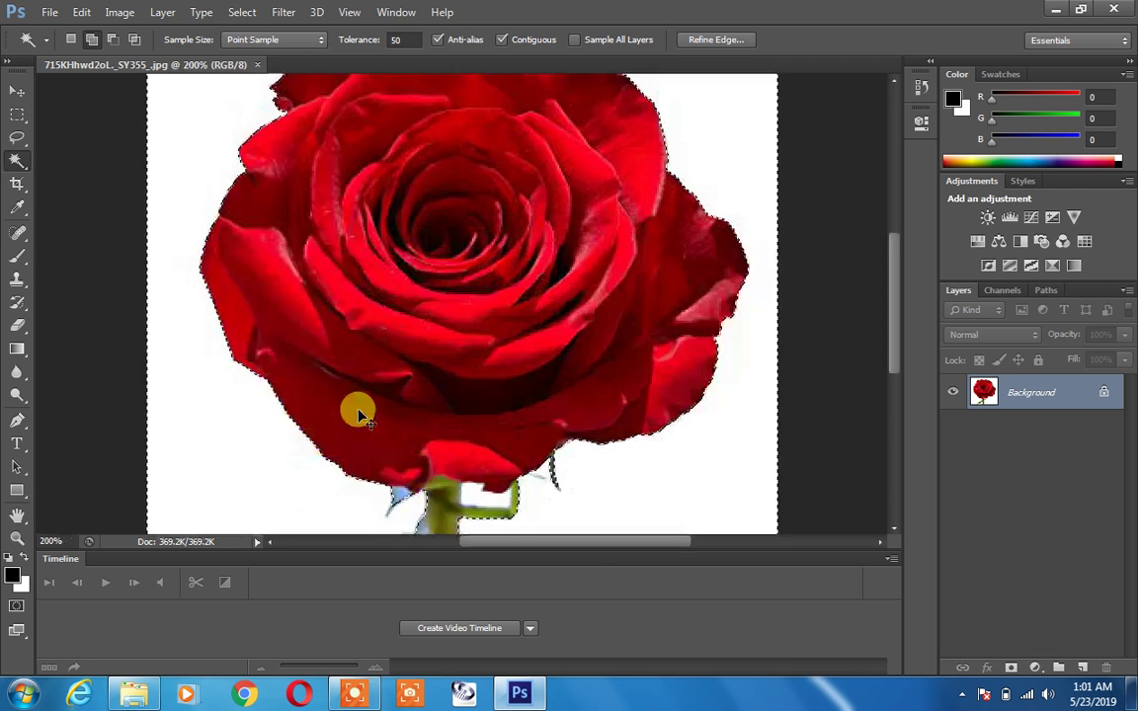
{"action": "scroll", "coordinate": [352, 400], "scroll_direction": "up", "scroll_amount": 1}
{"action": "left_click_drag", "start_coordinate": [305, 394], "coordinate": [384, 113]}
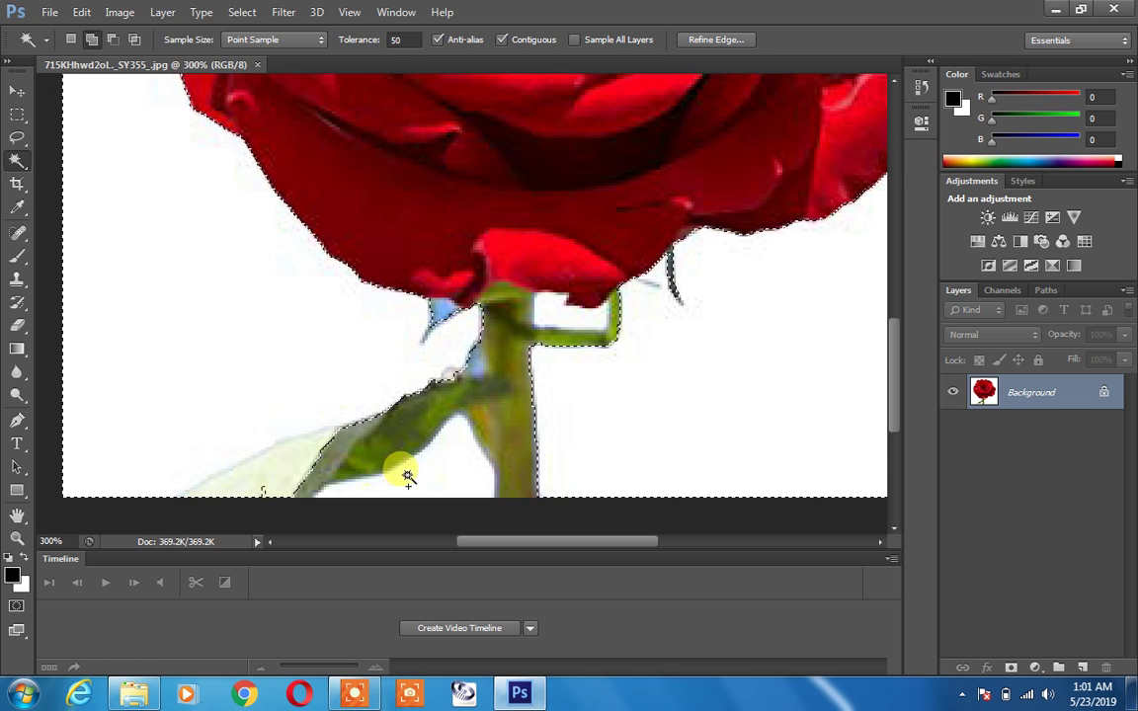
{"action": "left_click", "coordinate": [543, 312], "text": "shift"}
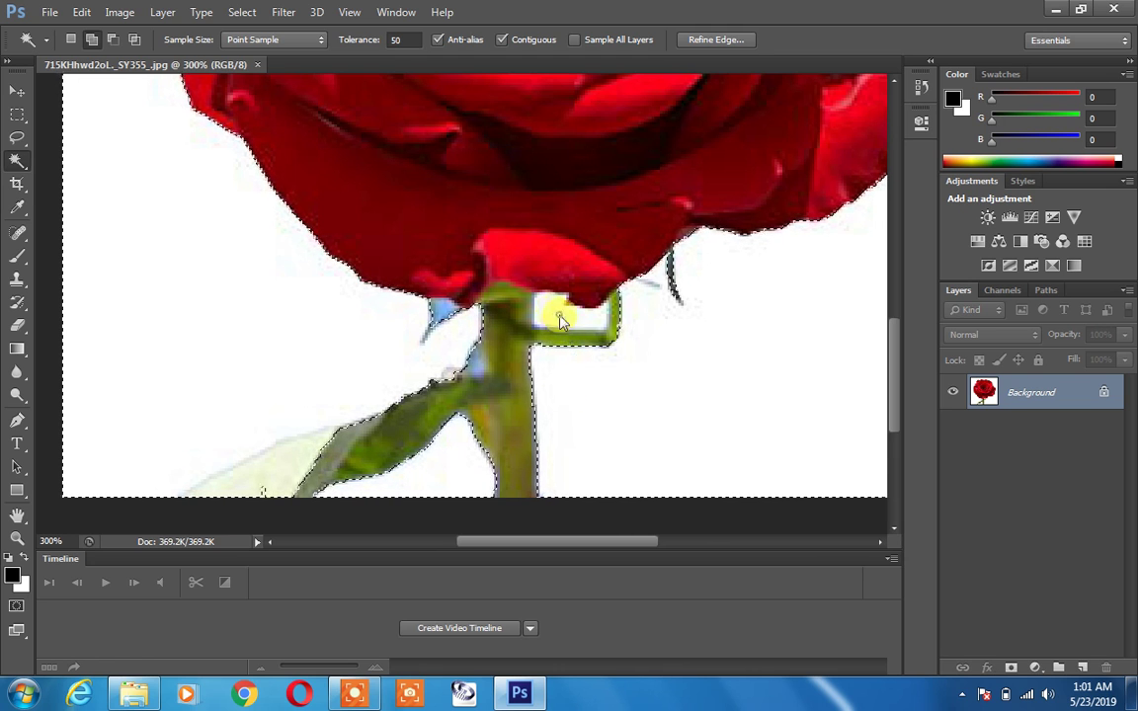
{"action": "key", "text": "ctrl+minus"}
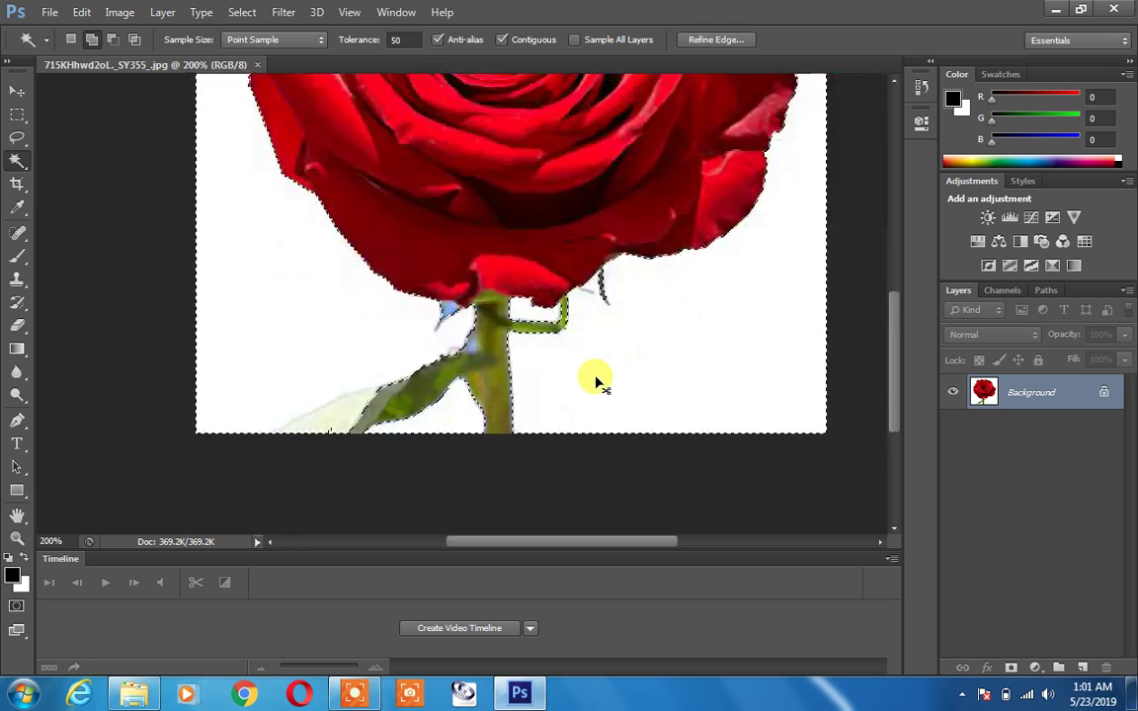
{"action": "key", "text": "ctrl+minus"}
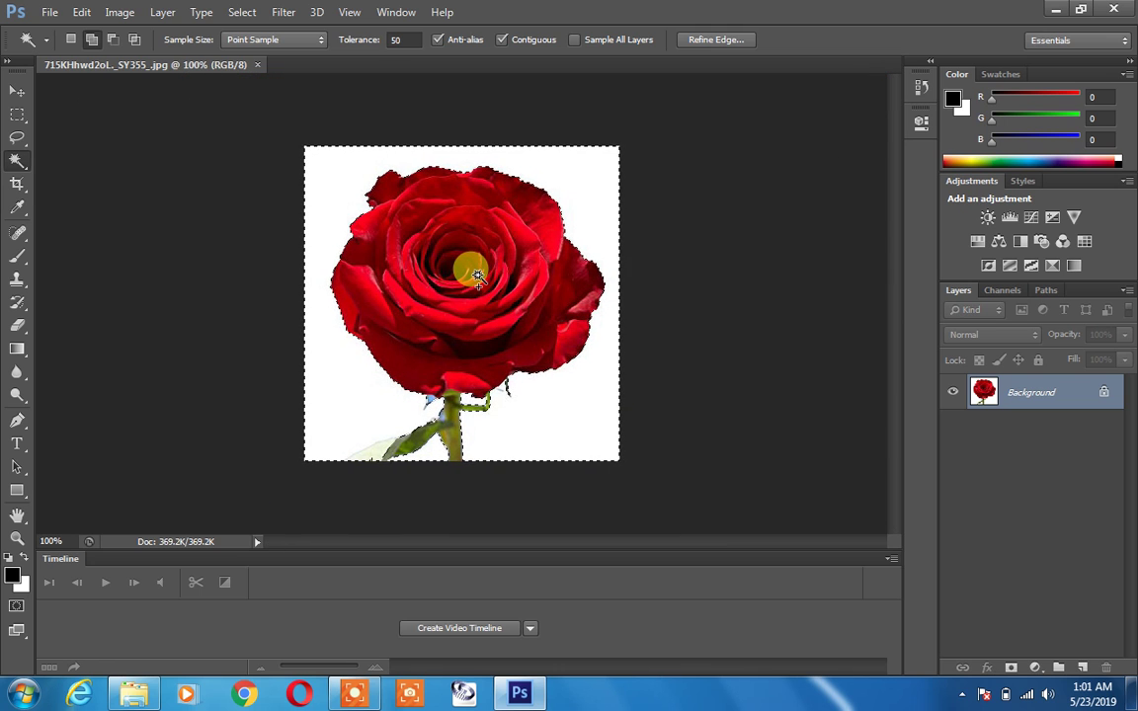
{"action": "key", "text": "ctrl+shift+i"}
- Nudge the selected rose with the Move tool, deselect, and close the rose document
{"action": "left_click", "coordinate": [19, 87]}
{"action": "mouse_move", "coordinate": [487, 274]}
{"action": "left_mouse_down"}
{"action": "mouse_move", "coordinate": [352, 326]}
{"action": "mouse_move", "coordinate": [502, 303]}
{"action": "left_mouse_up"}
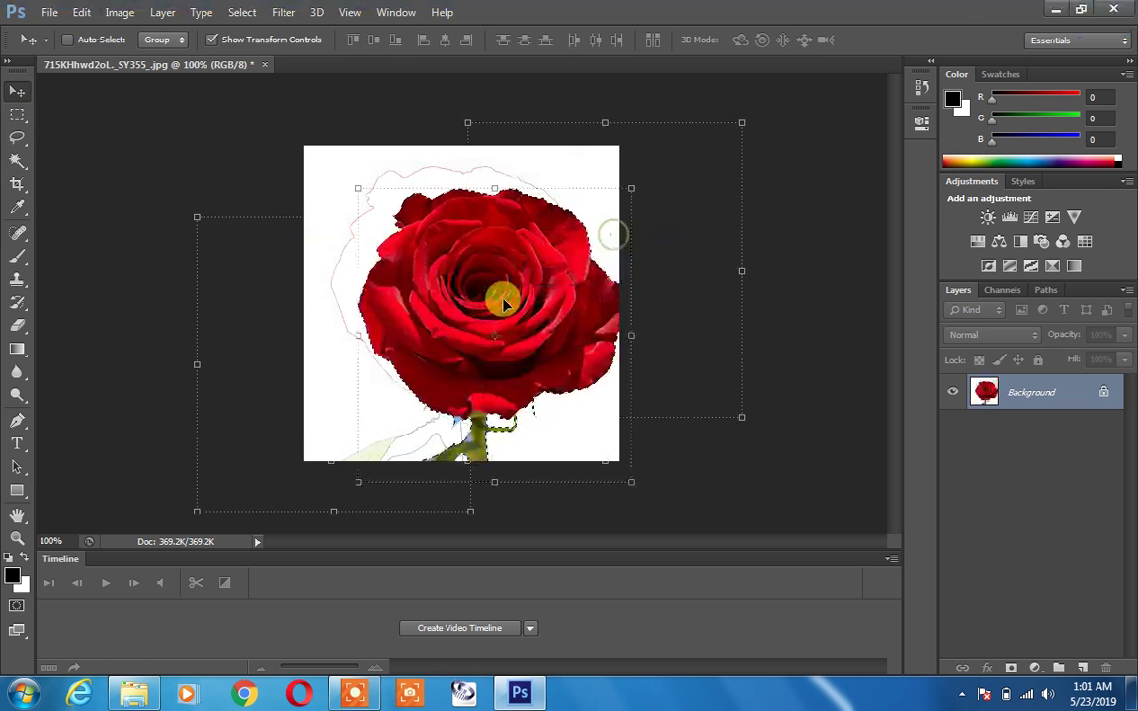
{"action": "key", "text": "ctrl+d"}
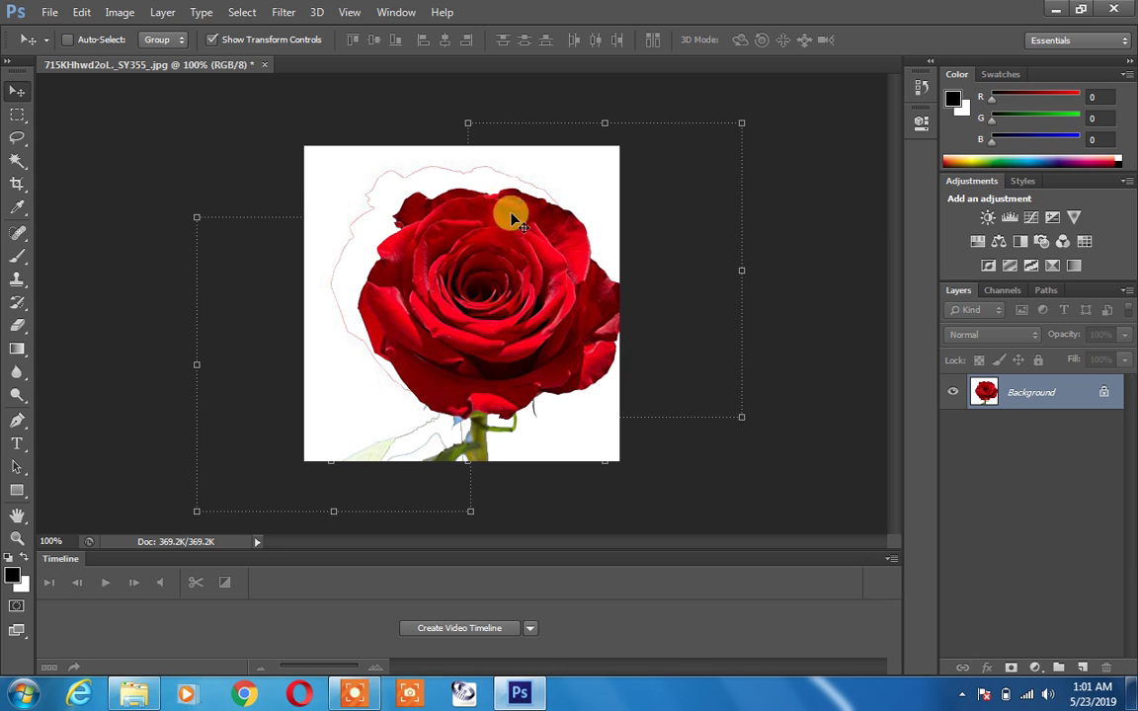
{"action": "left_click_drag", "start_coordinate": [242, 75], "coordinate": [330, 228]}
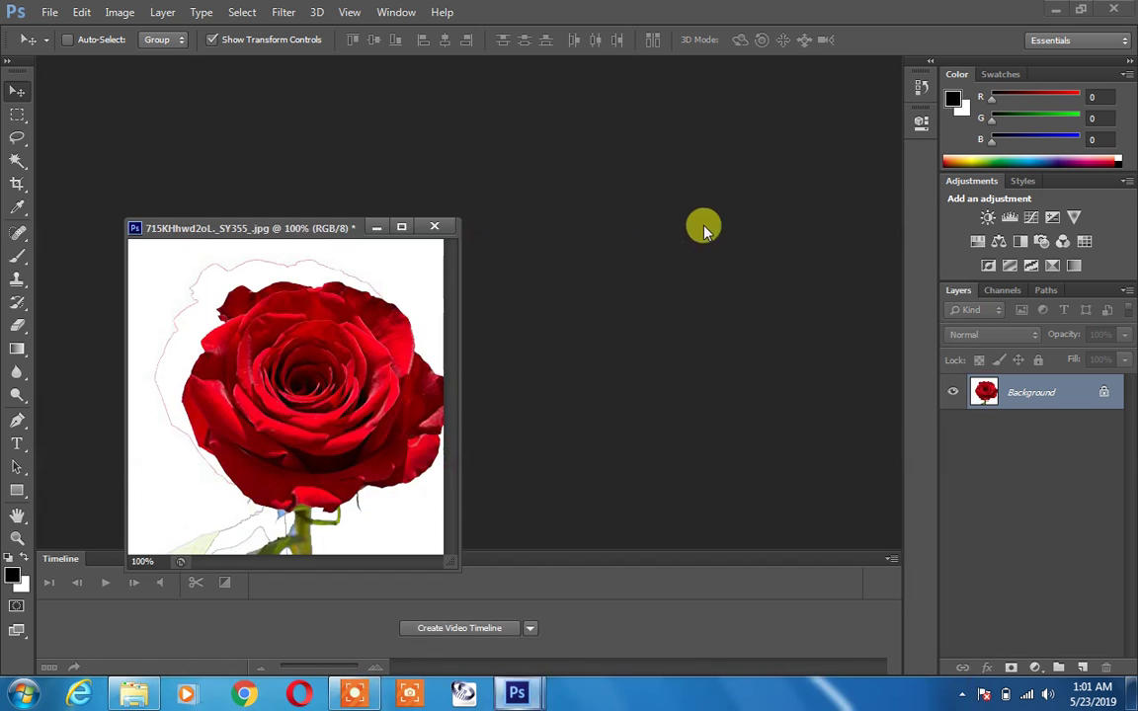
{"action": "left_click", "coordinate": [452, 229]}
{"action": "left_click", "coordinate": [551, 270]}
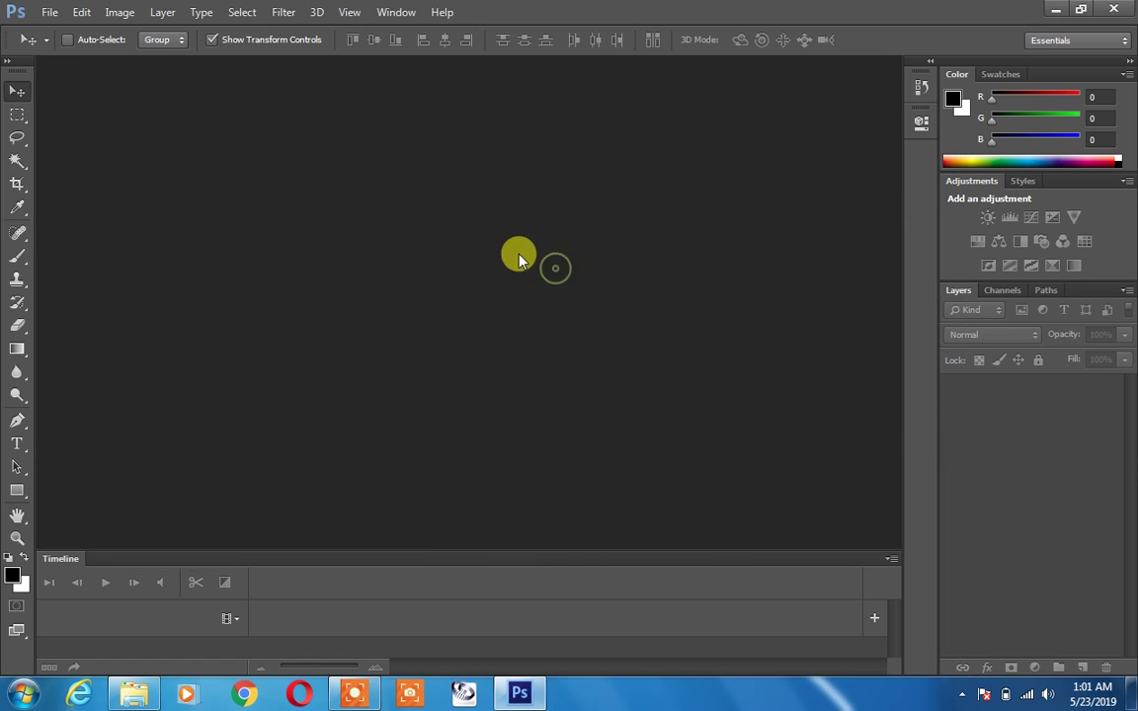
- Open hair-style-street-fashion-beautiful-girl_1139-844.jpg
{"action": "double_click", "coordinate": [517, 254]}
{"action": "left_click_drag", "start_coordinate": [797, 197], "coordinate": [797, 325]}
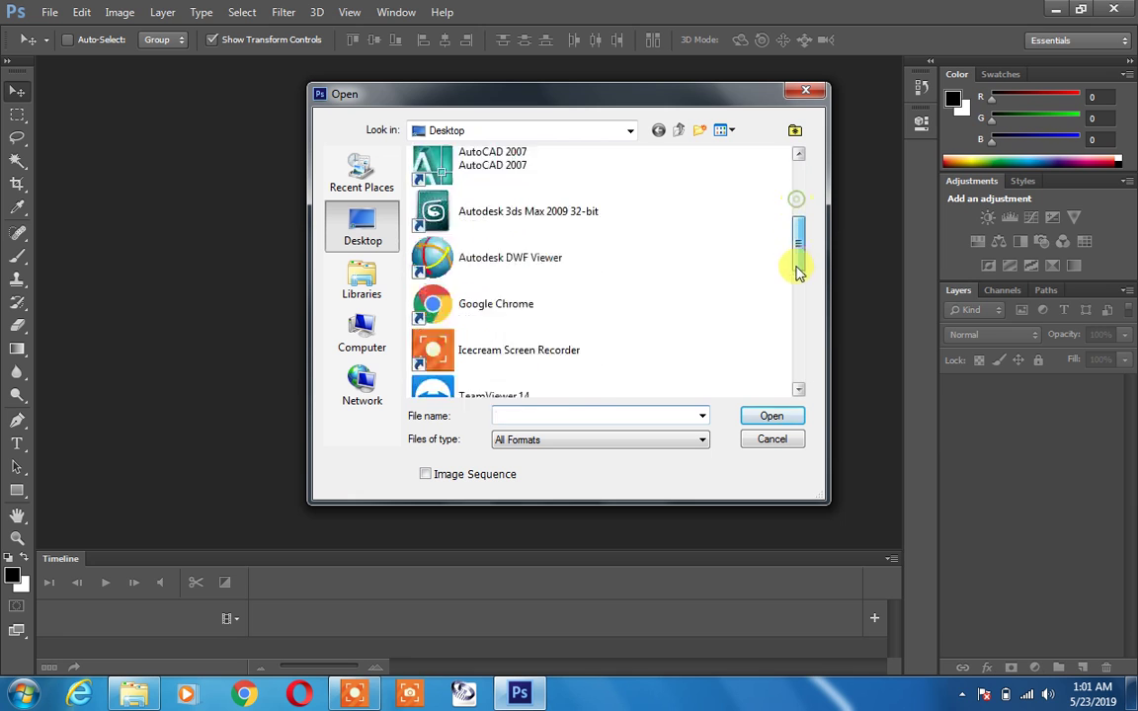
{"action": "double_click", "coordinate": [506, 363]}
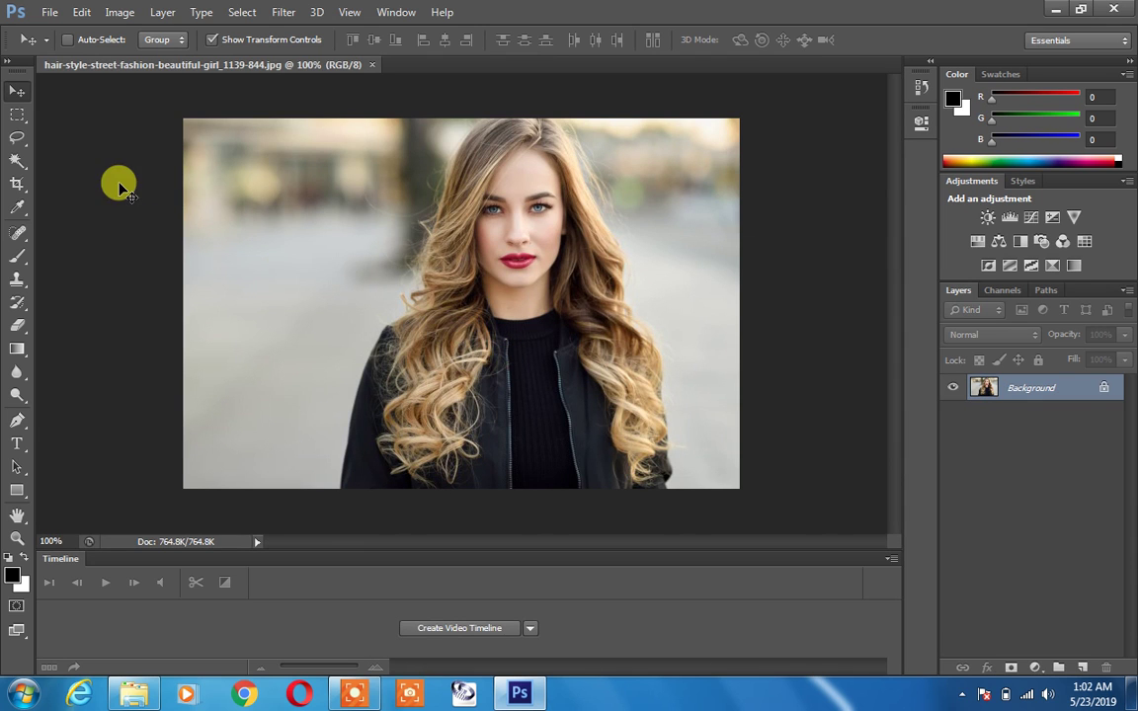
{"action": "left_click_drag", "start_coordinate": [20, 162], "coordinate": [101, 187]}
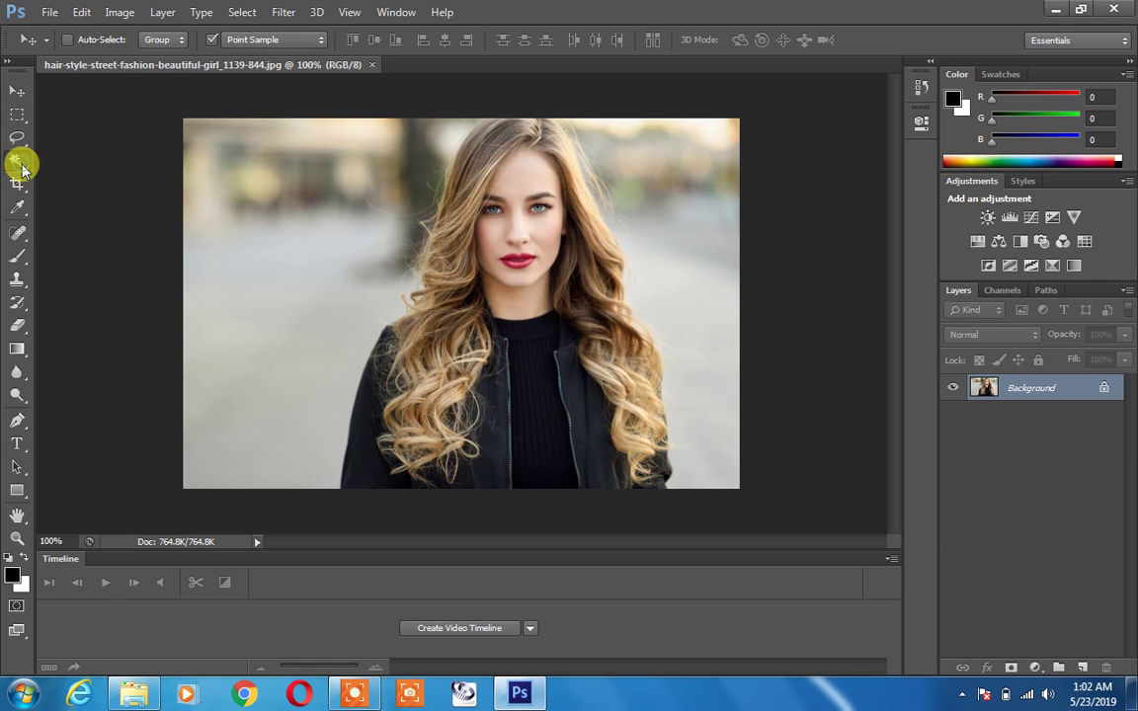
{"action": "left_click", "coordinate": [99, 188]}
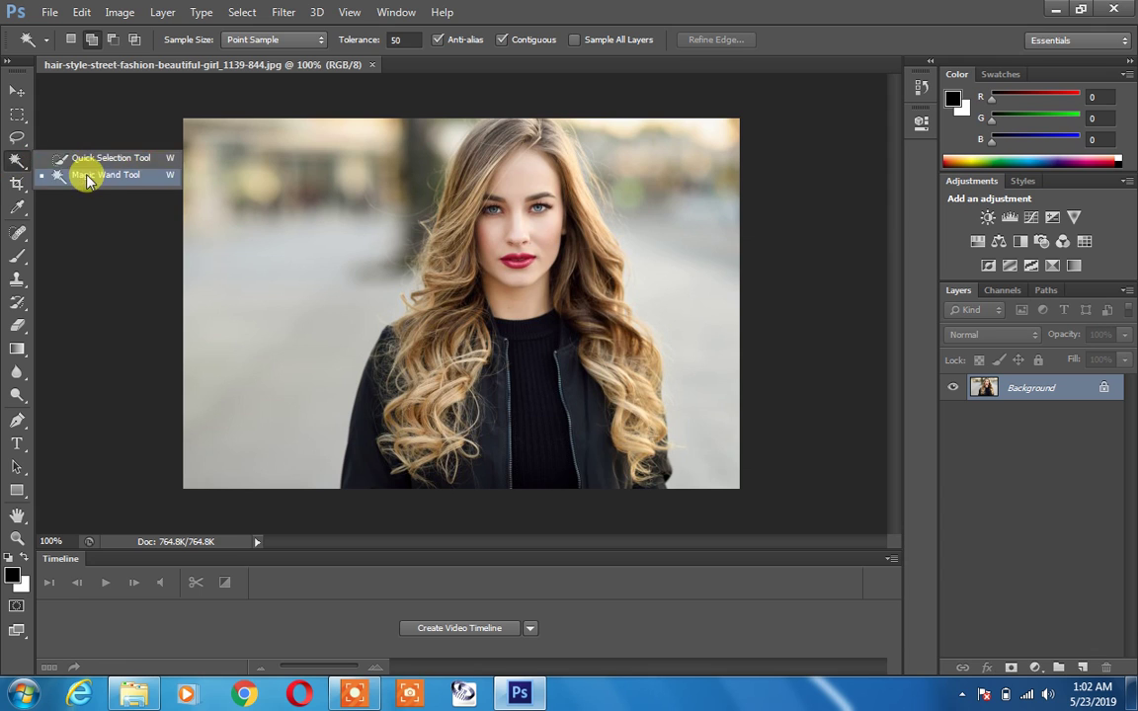
{"action": "left_click_drag", "start_coordinate": [17, 163], "coordinate": [89, 173]}
{"action": "left_click", "coordinate": [252, 175]}
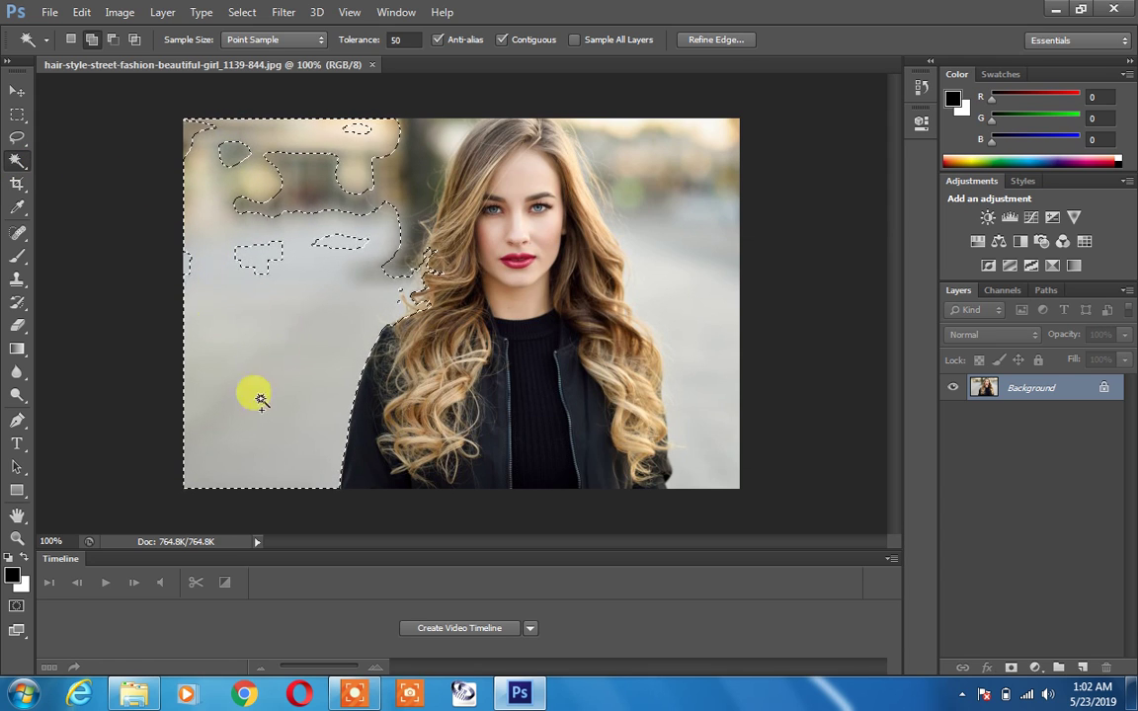
{"action": "left_click", "coordinate": [255, 218]}
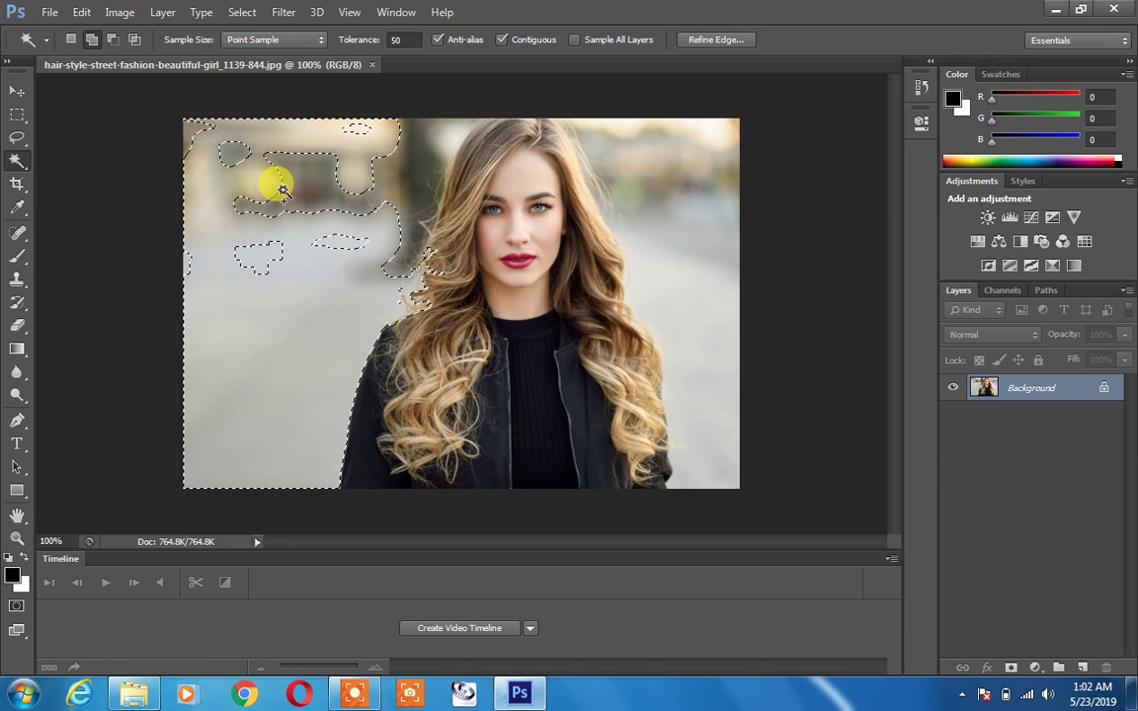
{"action": "key", "text": "ctrl+d"}
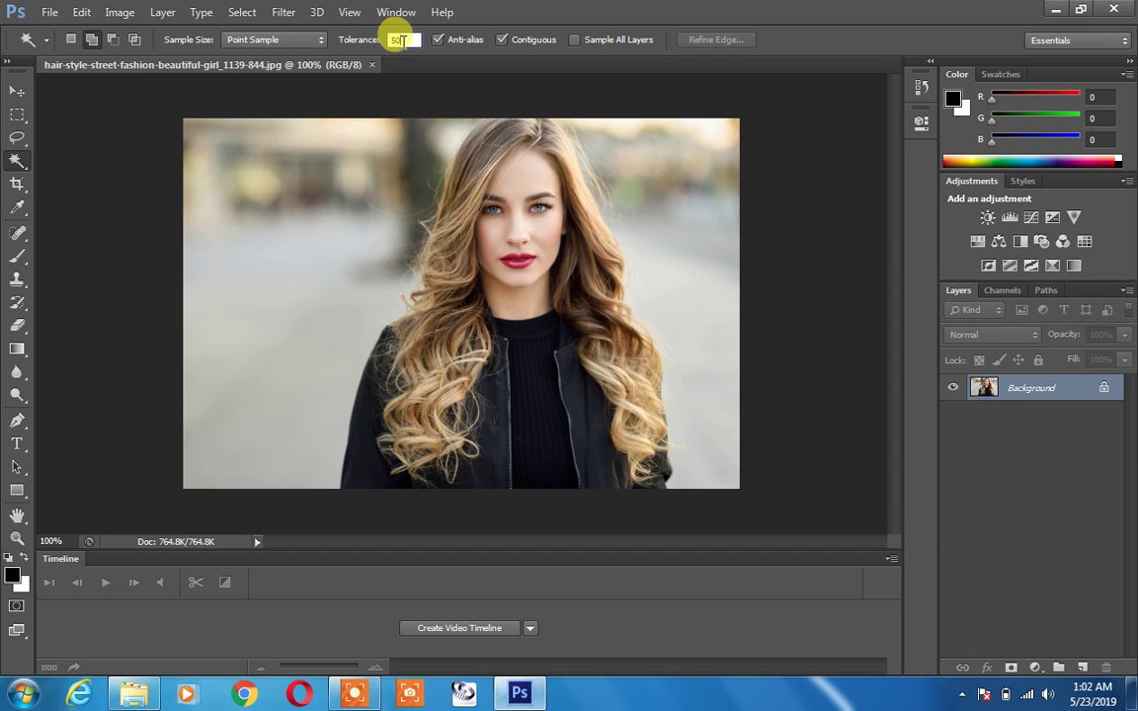
{"action": "left_click", "coordinate": [404, 40]}
{"action": "type", "text": "1"}
- Trial-select left background patches with the Magic Wand at tolerance 1, then deselect
{"action": "left_click", "coordinate": [390, 128]}
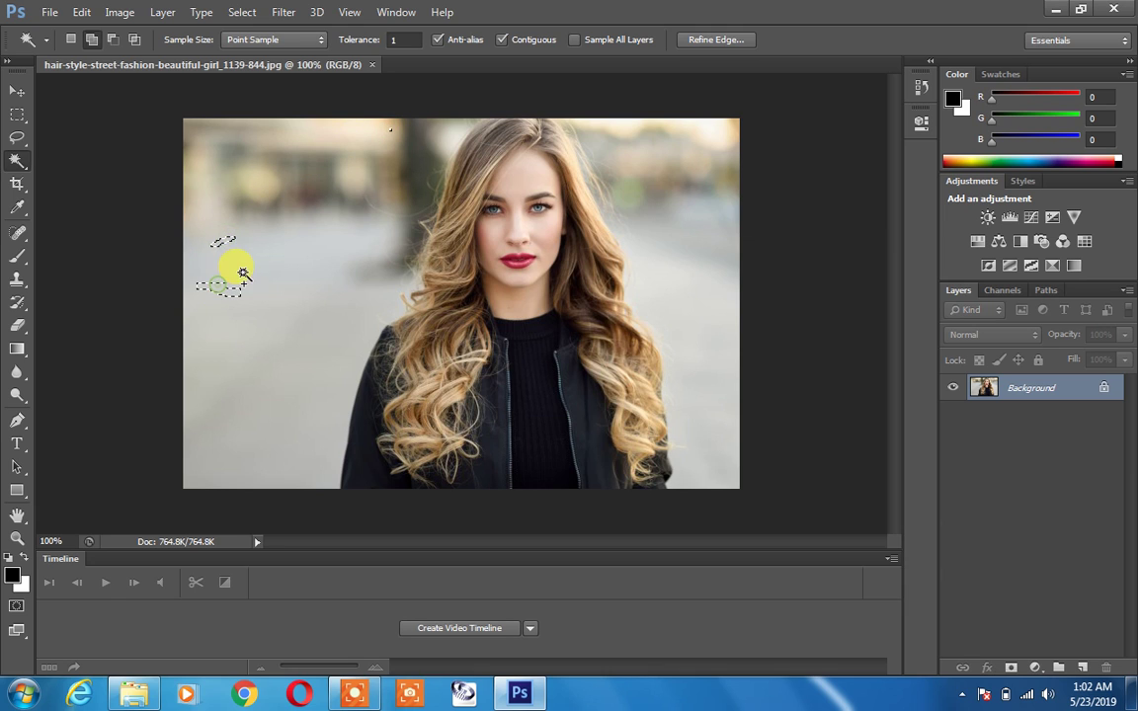
{"action": "left_click", "coordinate": [202, 269]}
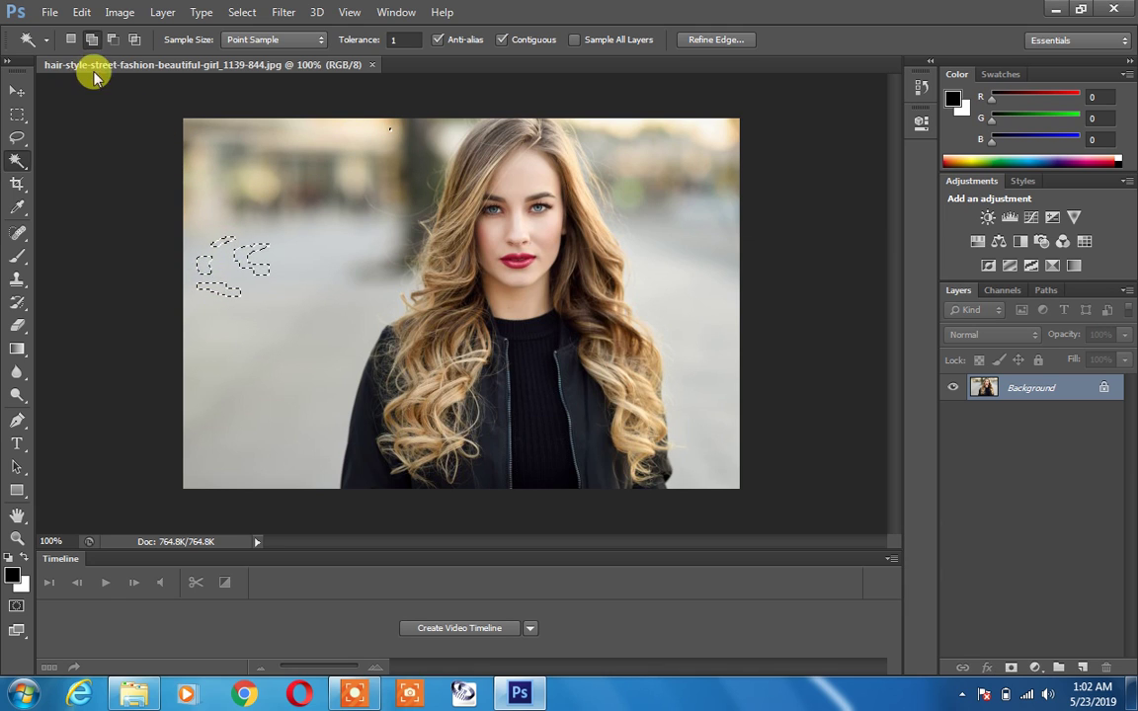
{"action": "left_click", "coordinate": [73, 41]}
{"action": "left_click", "coordinate": [242, 321]}
{"action": "left_click", "coordinate": [229, 407]}
{"action": "left_click", "coordinate": [183, 241]}
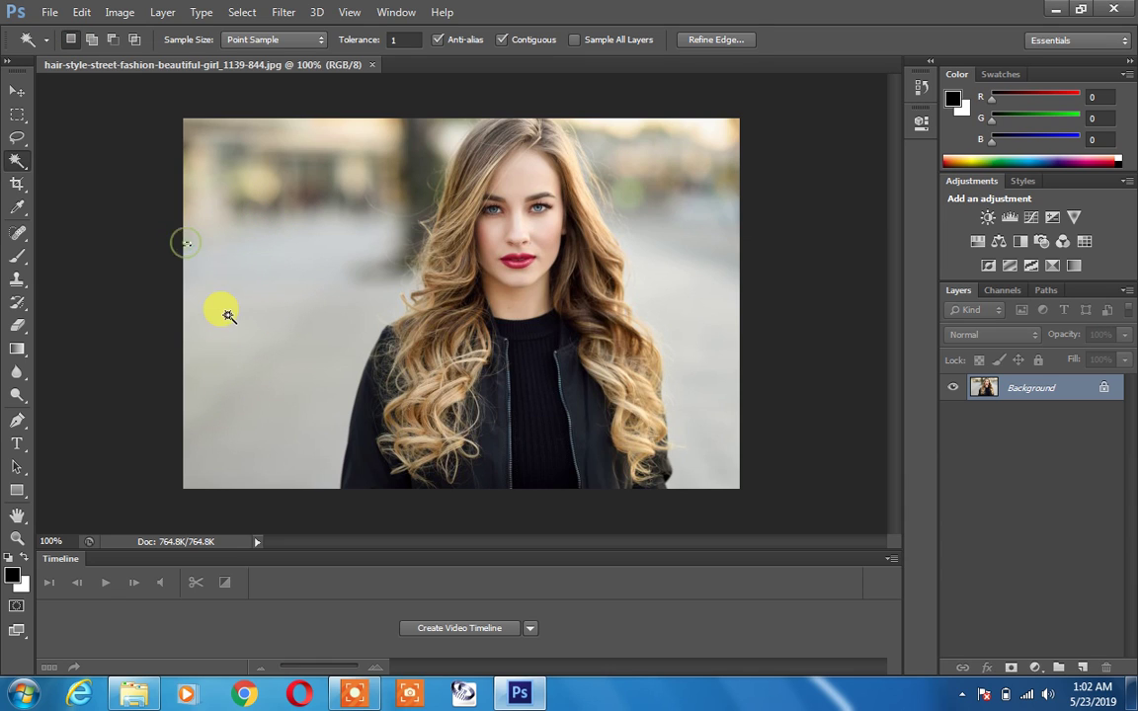
{"action": "left_click", "coordinate": [91, 40]}
{"action": "left_click", "coordinate": [255, 251]}
{"action": "left_click", "coordinate": [247, 336]}
{"action": "left_click", "coordinate": [246, 284]}
{"action": "left_click", "coordinate": [241, 255]}
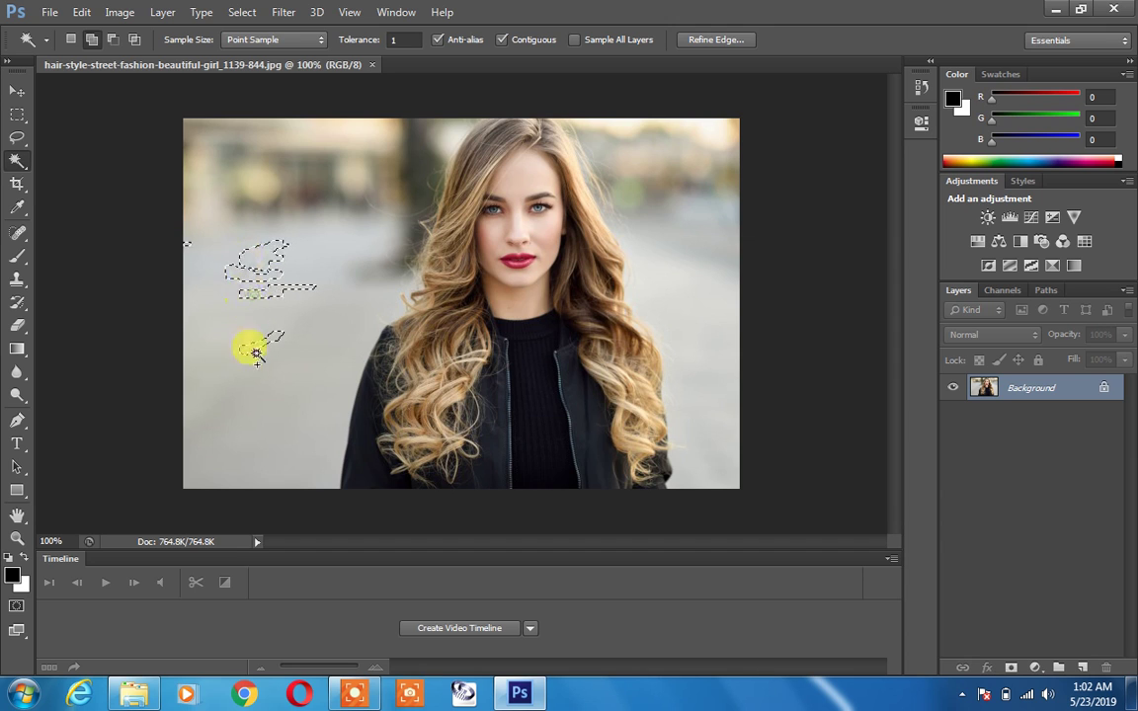
{"action": "left_click", "coordinate": [221, 406]}
{"action": "left_click", "coordinate": [219, 330]}
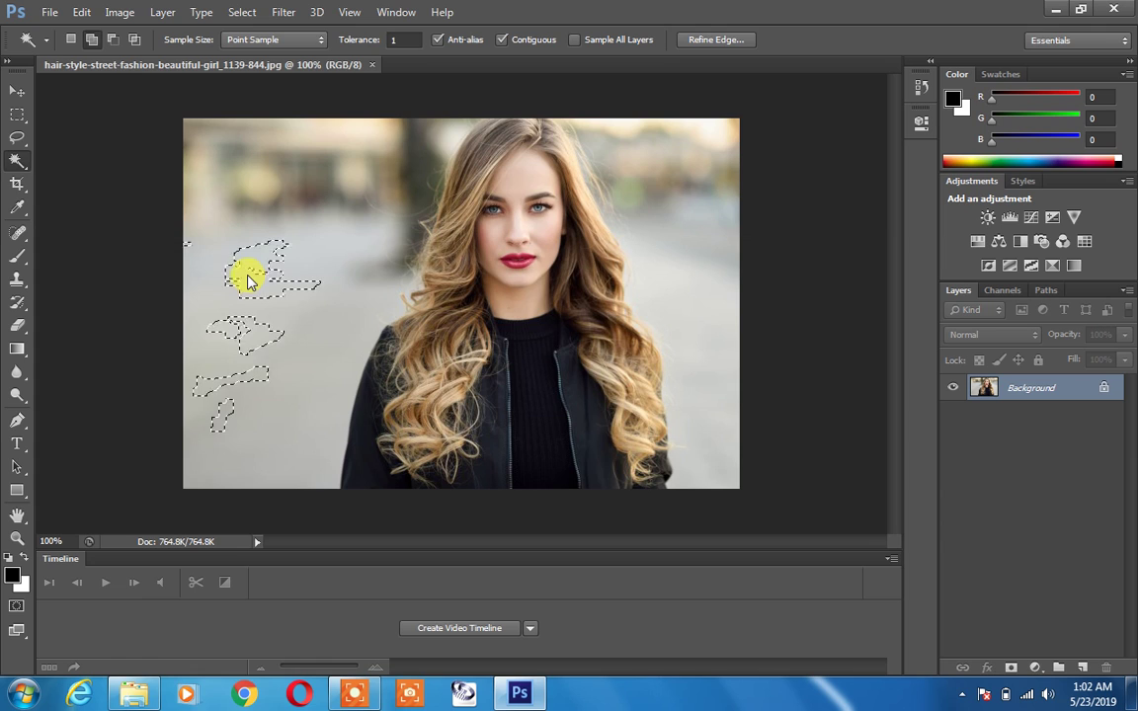
{"action": "key", "text": "ctrl+d"}
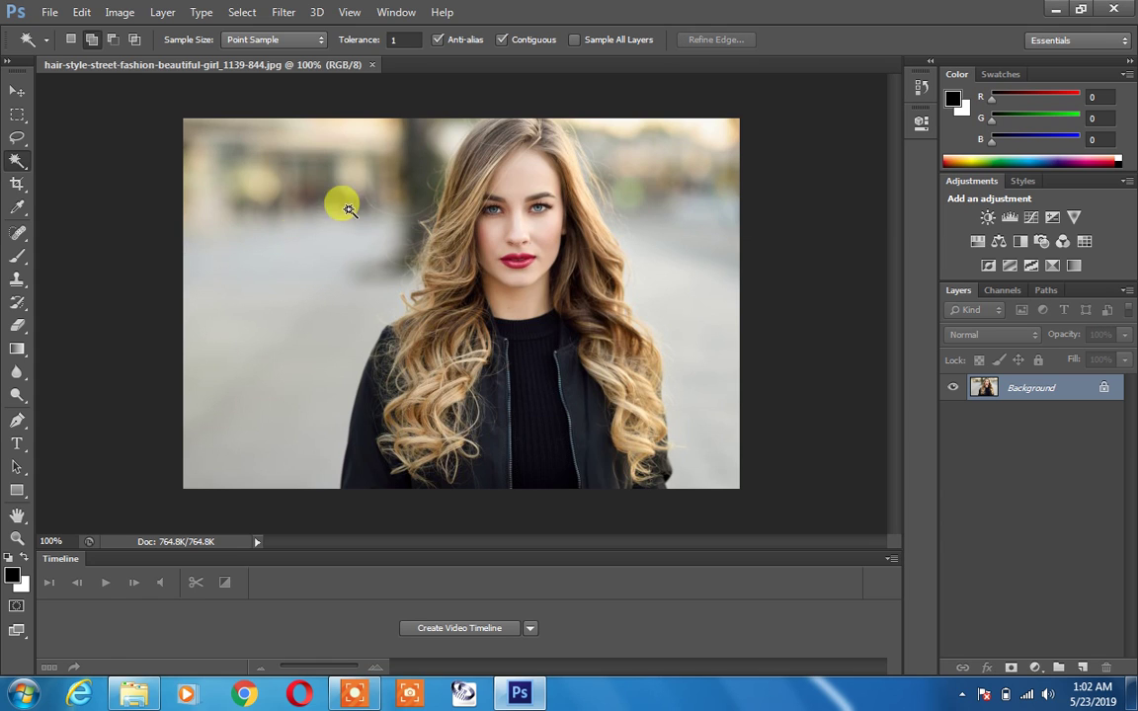
- Set the Magic Wand tolerance to 20 and select the left background
{"action": "left_click", "coordinate": [407, 45]}
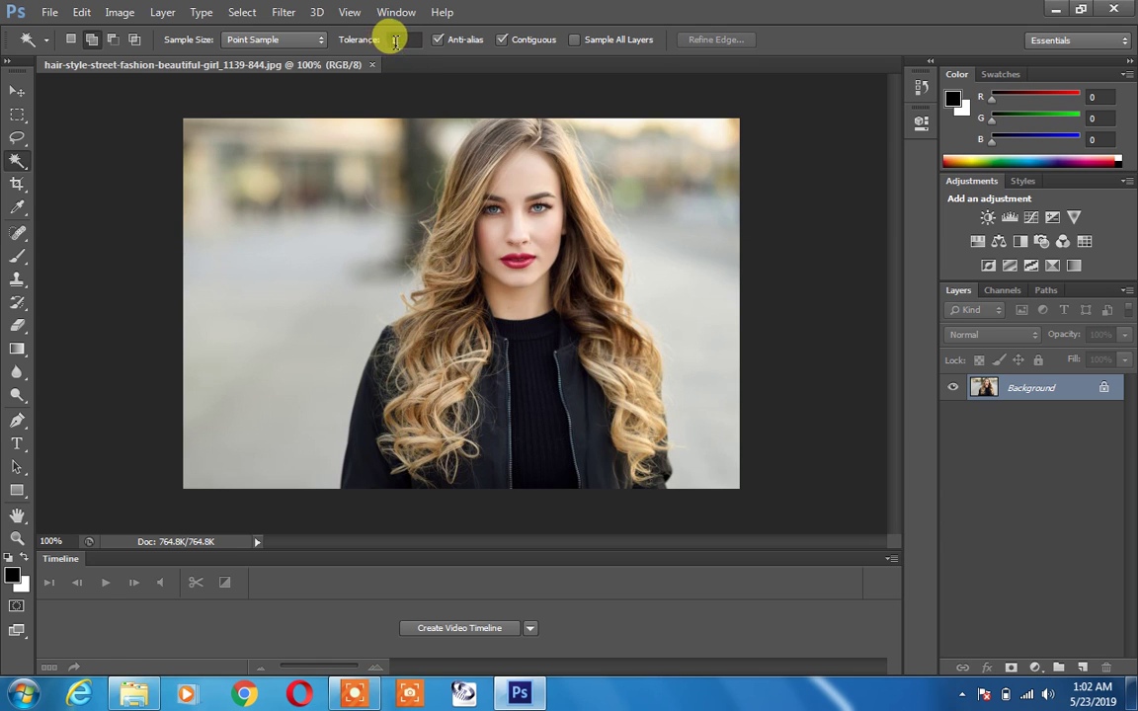
{"action": "type", "text": "1"}
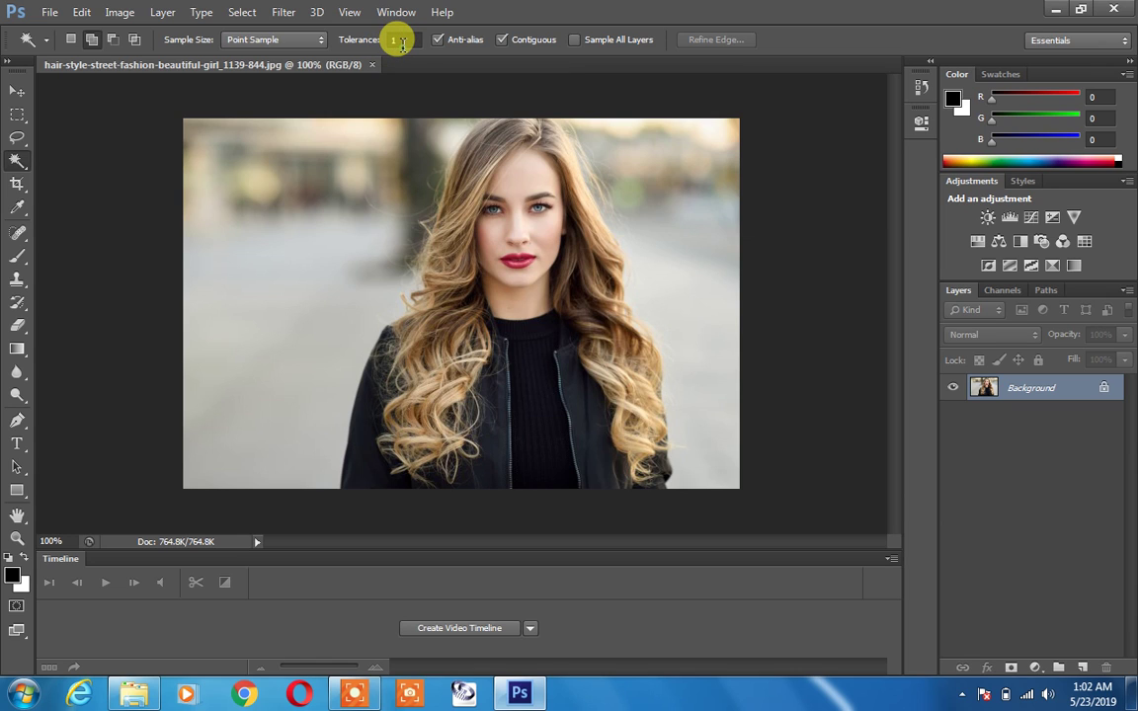
{"action": "double_click", "coordinate": [402, 40]}
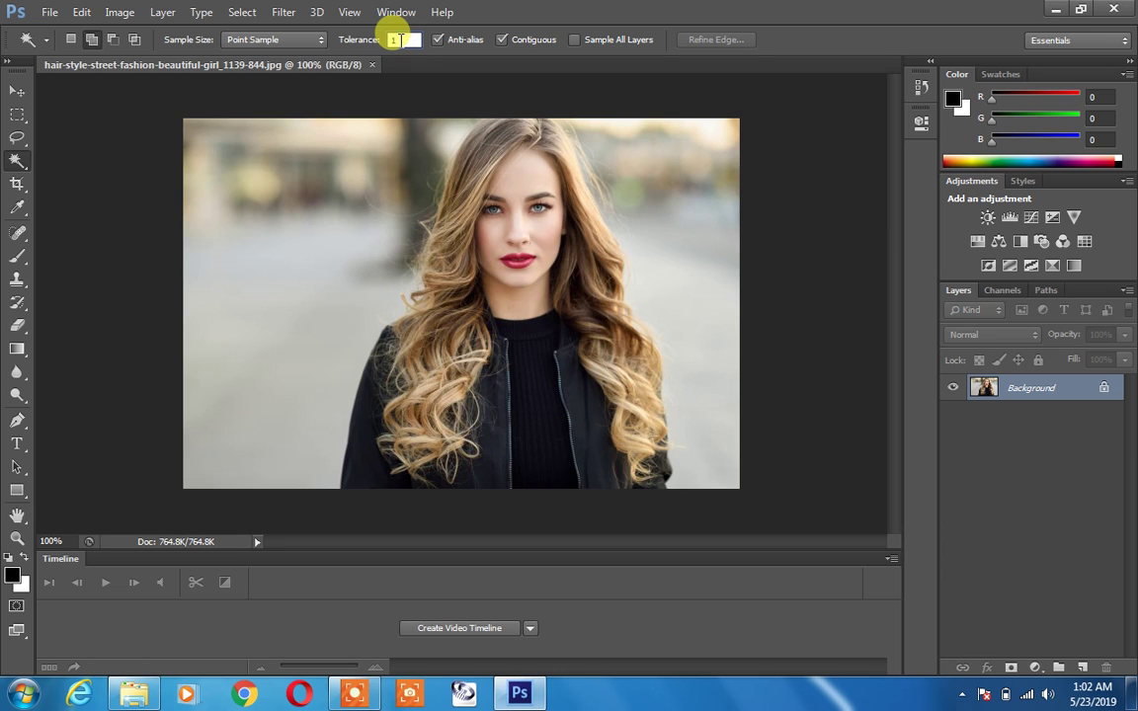
{"action": "type", "text": "20"}
{"action": "left_click", "coordinate": [247, 267]}
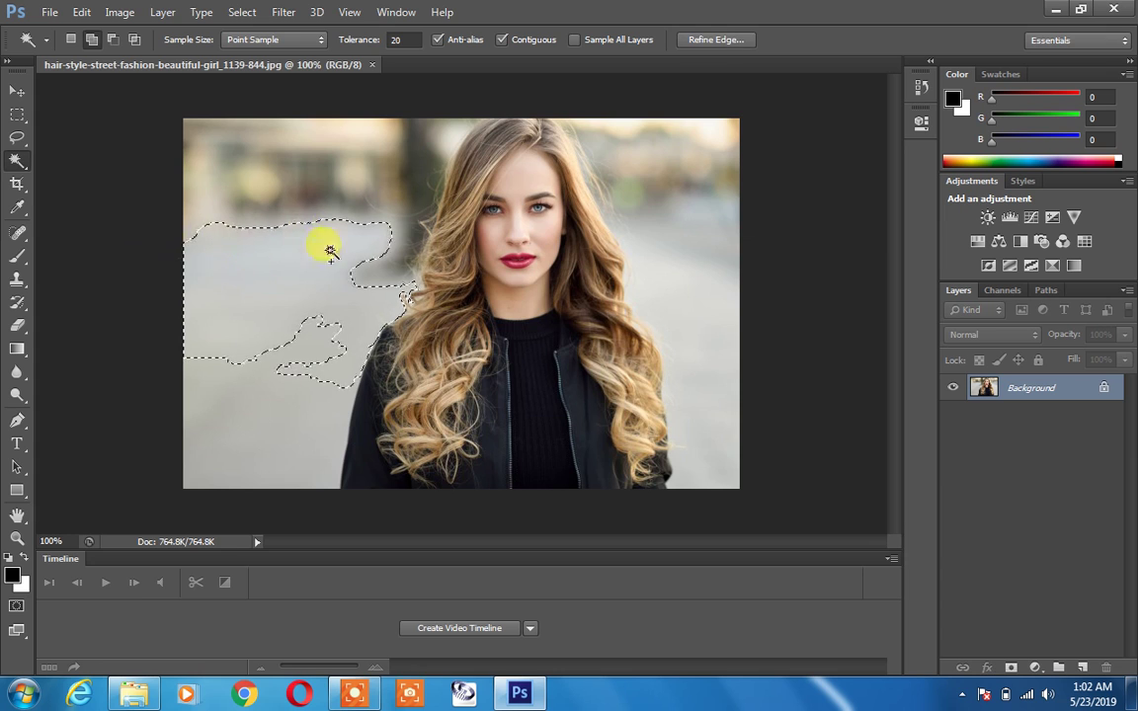
- Retry at tolerance 80 on the left and right background, then deselect
{"action": "double_click", "coordinate": [395, 39]}
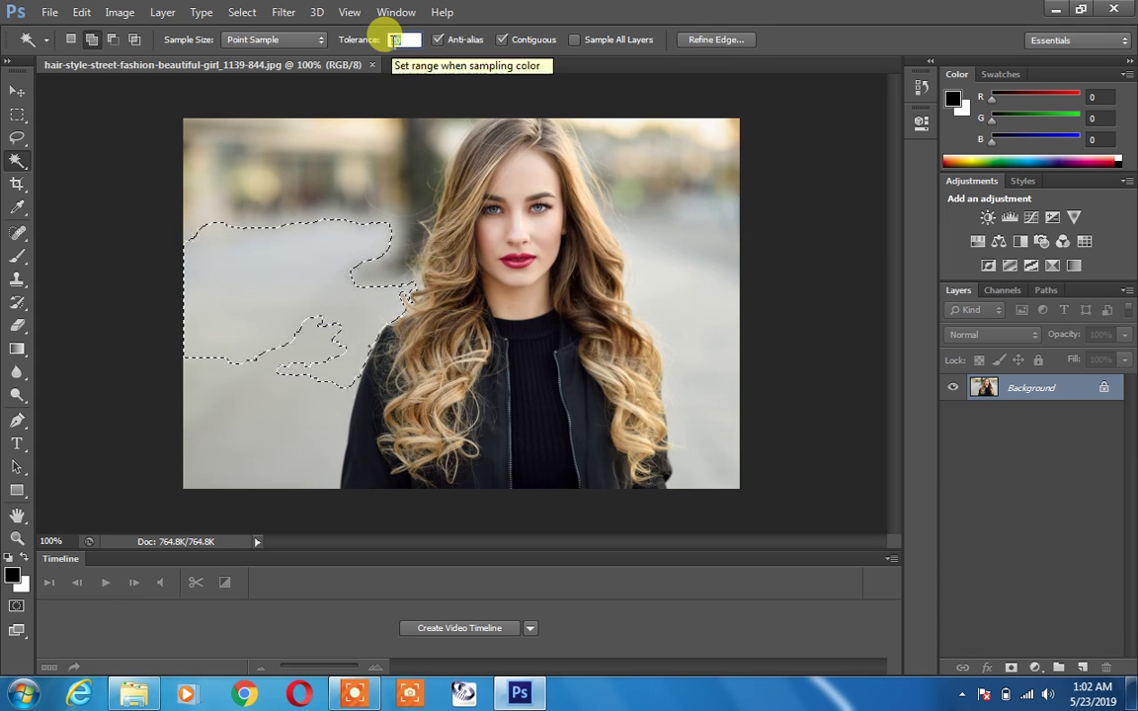
{"action": "type", "text": "80"}
{"action": "key", "text": "Return"}
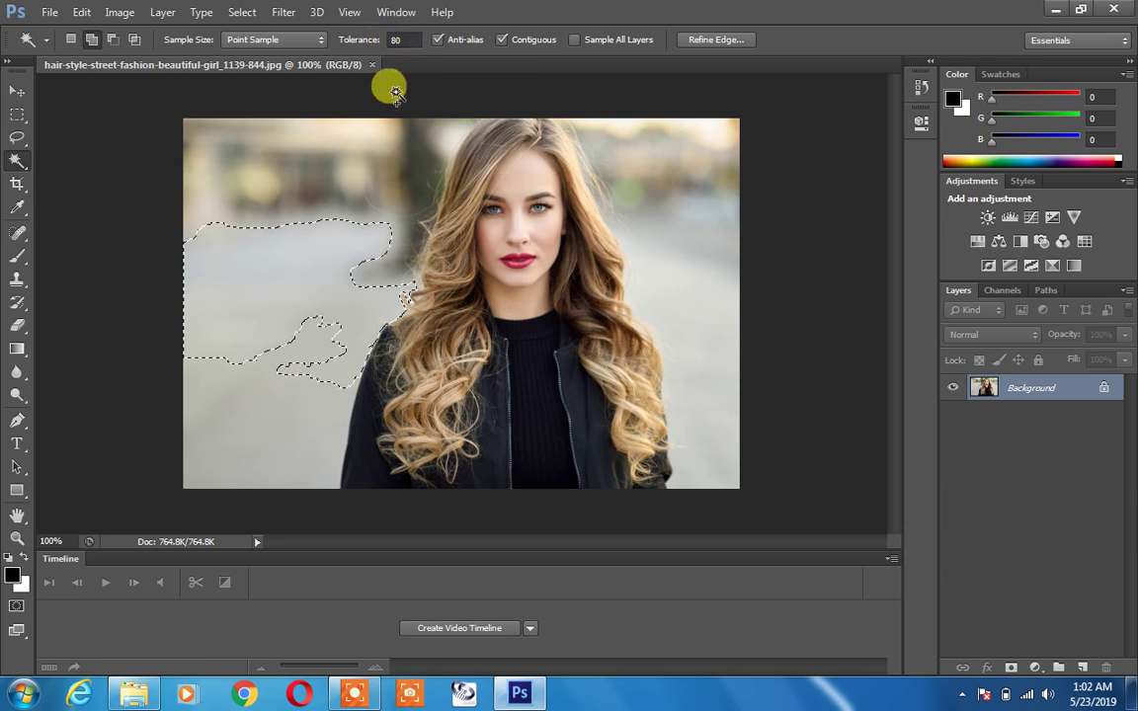
{"action": "left_click", "coordinate": [354, 145]}
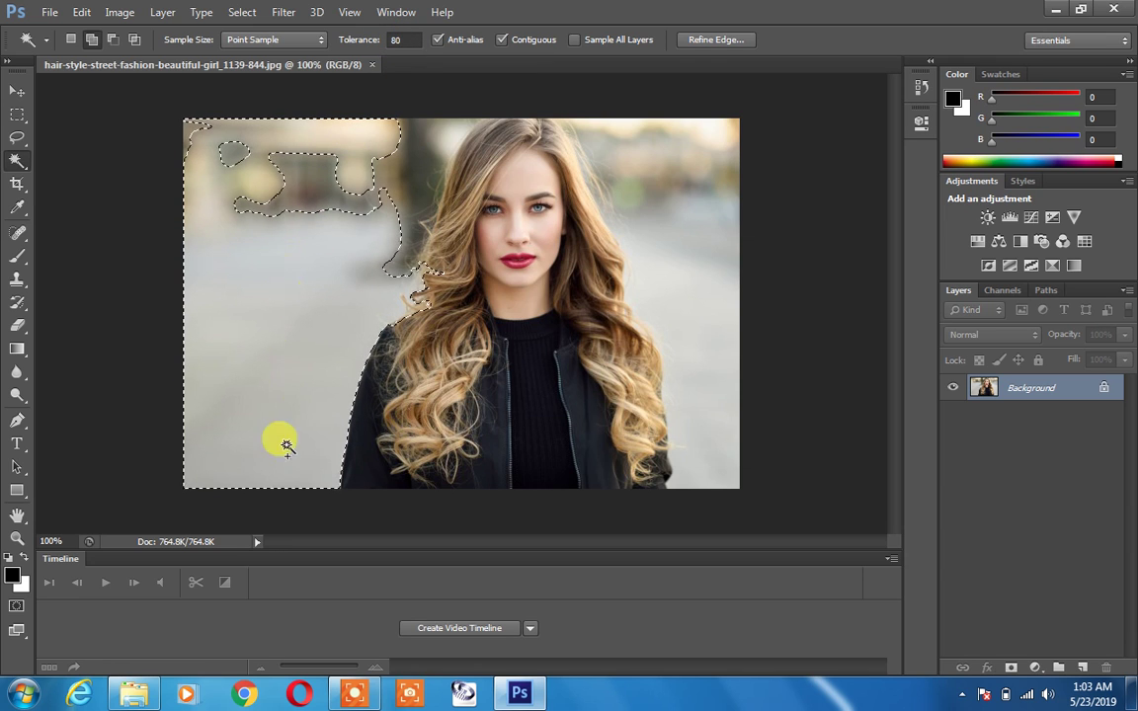
{"action": "left_click", "coordinate": [690, 247]}
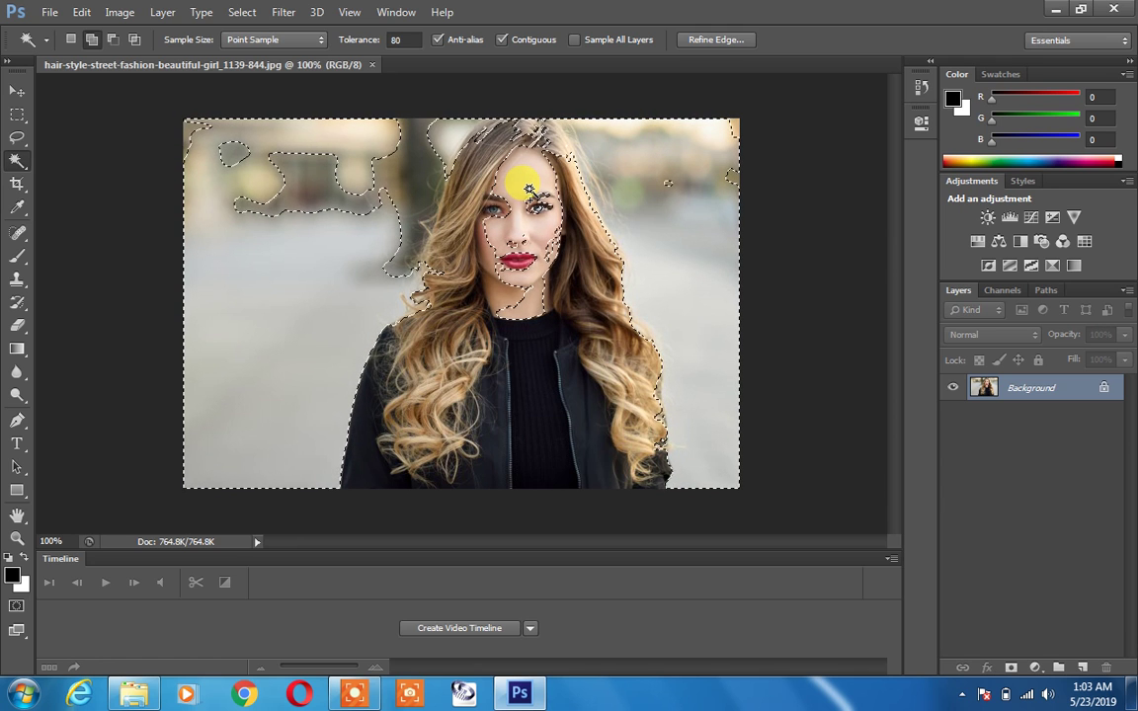
{"action": "key", "text": "ctrl+d"}
- Set tolerance to 40 and select the right background up to the hair edge
{"action": "left_click", "coordinate": [395, 39]}
{"action": "type", "text": "40"}
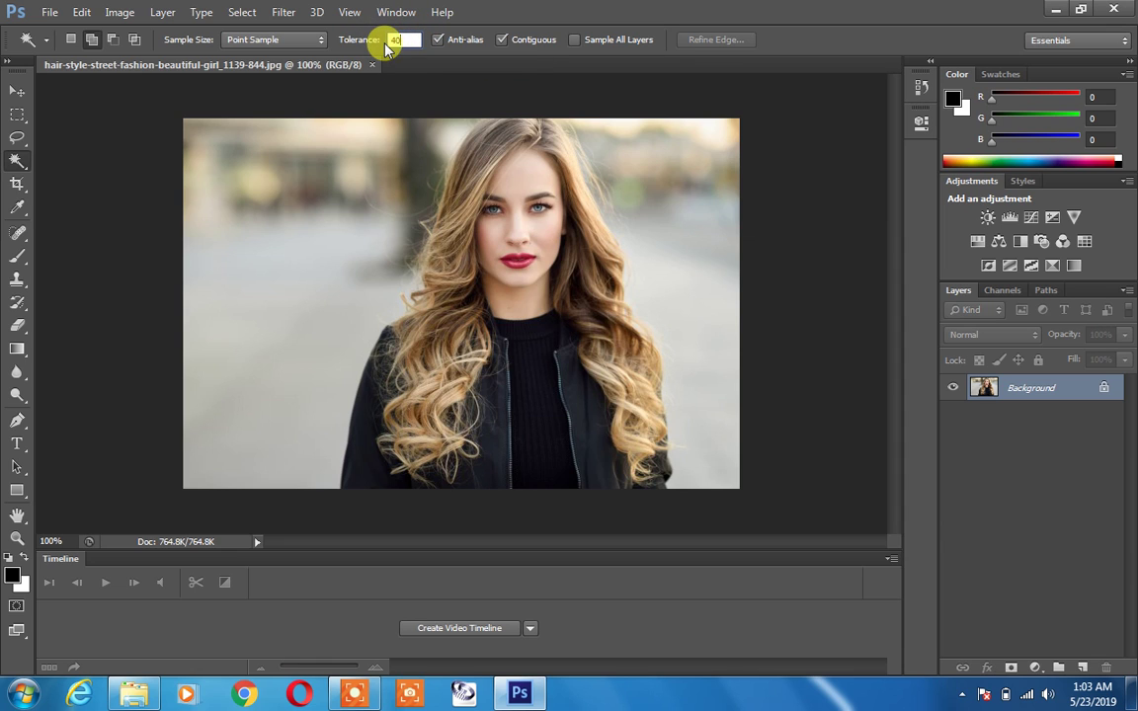
{"action": "key", "text": "Return"}
{"action": "left_click", "coordinate": [632, 166]}
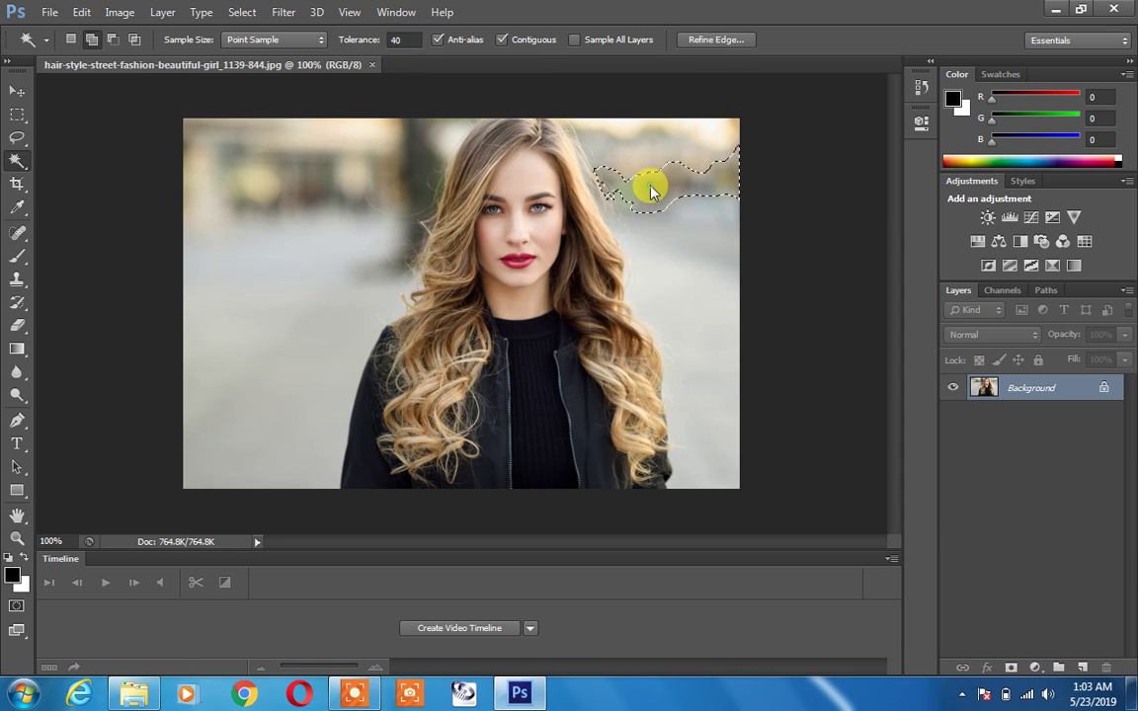
{"action": "left_click", "coordinate": [660, 232]}
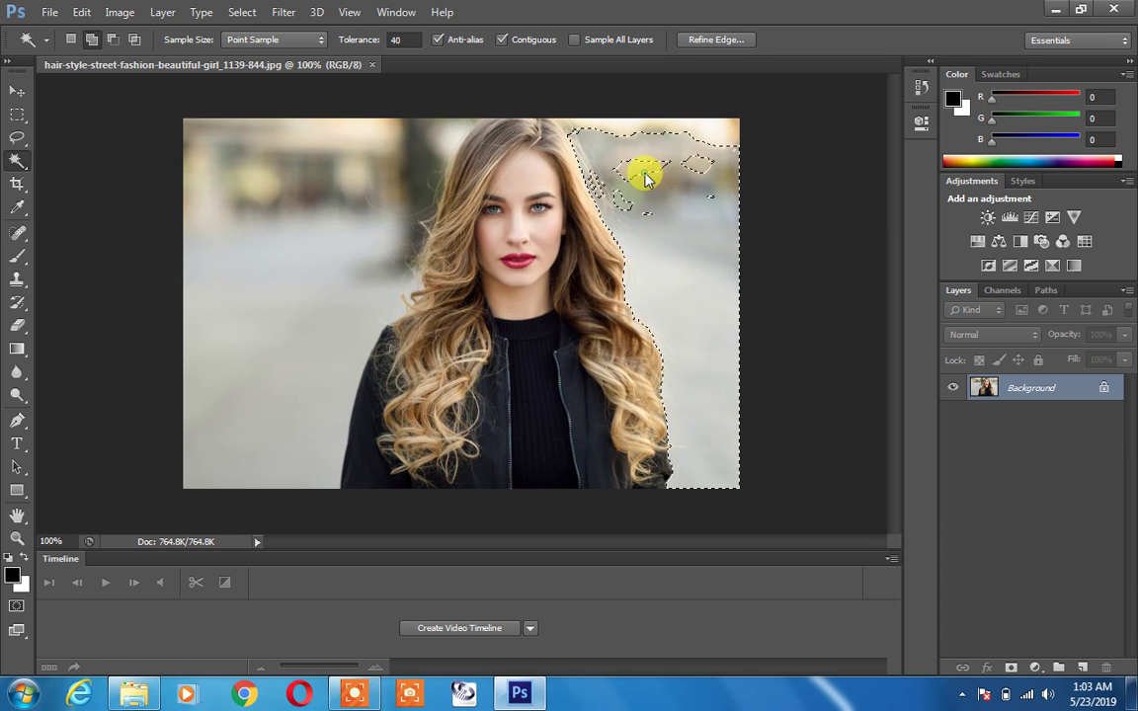
{"action": "left_click", "coordinate": [703, 201]}
{"action": "left_click", "coordinate": [612, 206]}
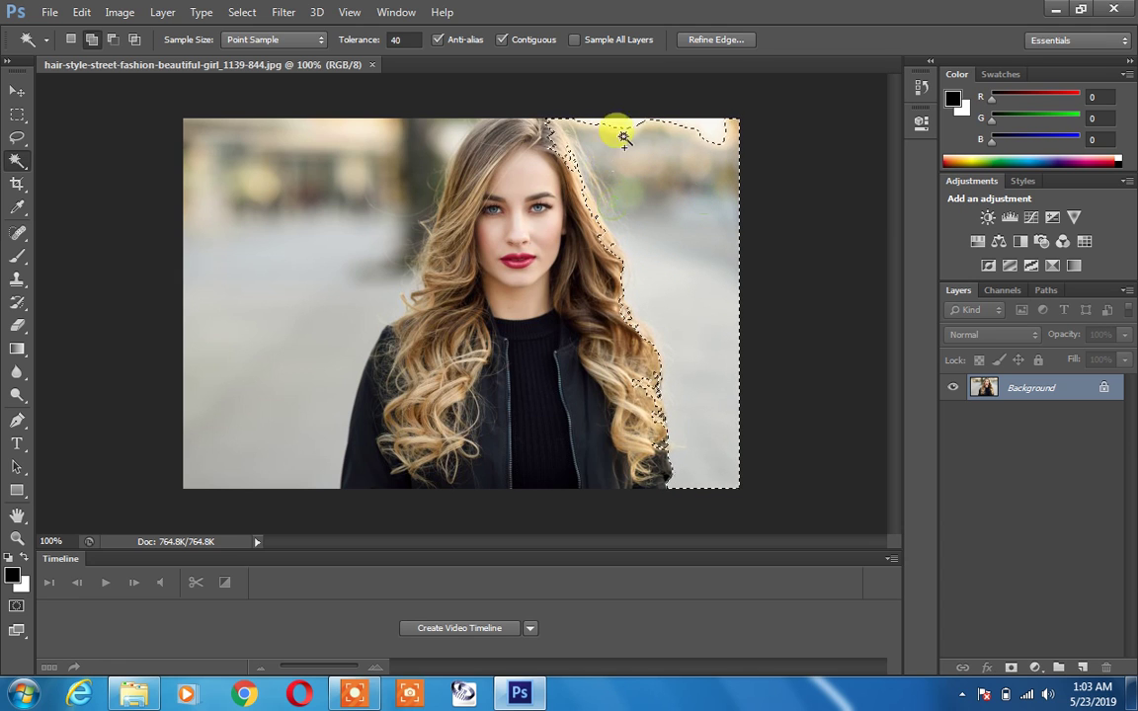
- Add the upper-left, left background and dark tree area, then deselect
{"action": "left_click", "coordinate": [701, 121]}
{"action": "left_click", "coordinate": [419, 136]}
{"action": "left_click", "coordinate": [218, 176]}
{"action": "left_click", "coordinate": [235, 229]}
{"action": "left_click", "coordinate": [351, 237]}
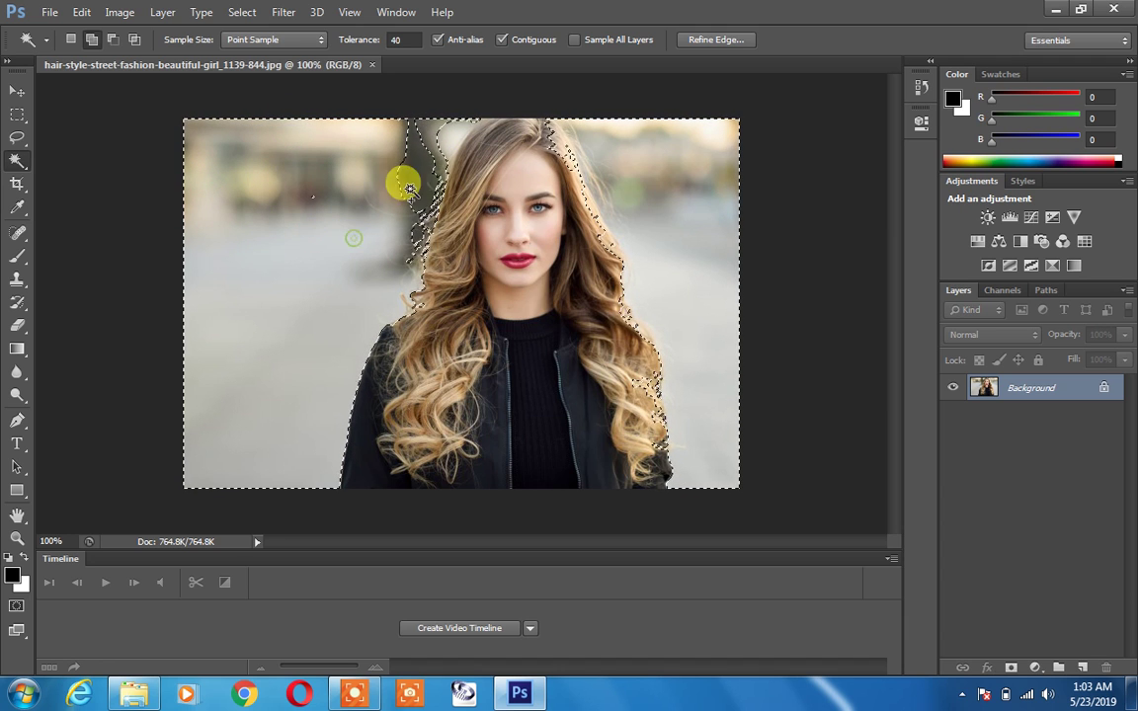
{"action": "left_click", "coordinate": [434, 144]}
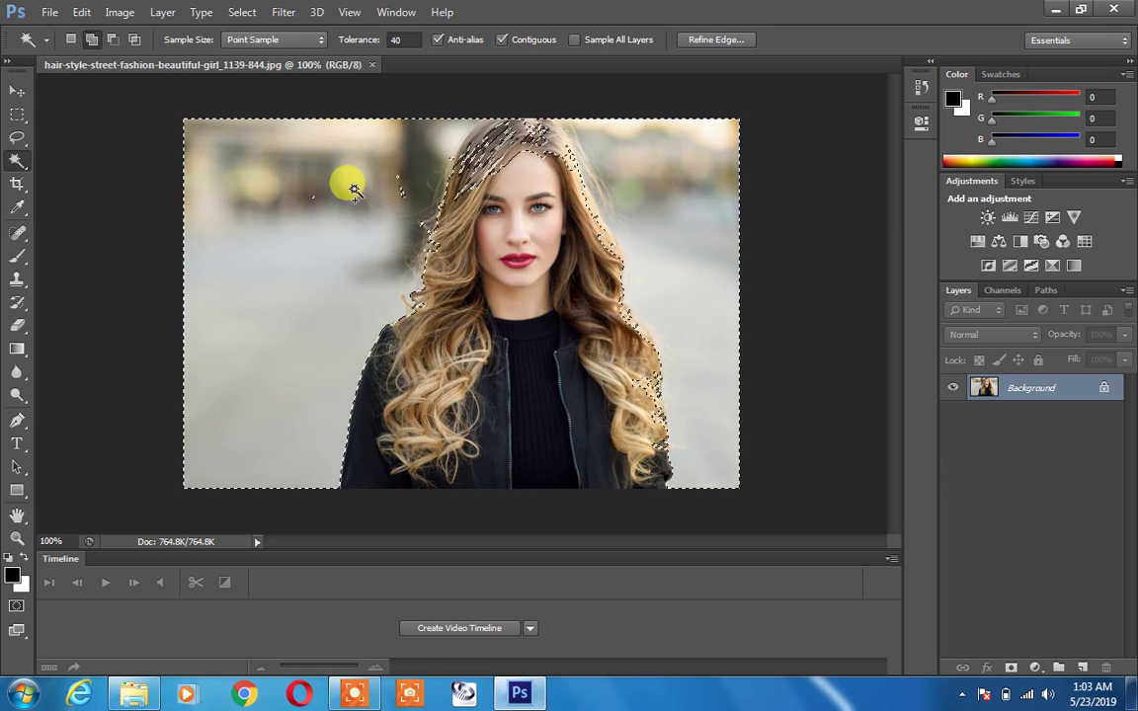
{"action": "key", "text": "ctrl+d"}
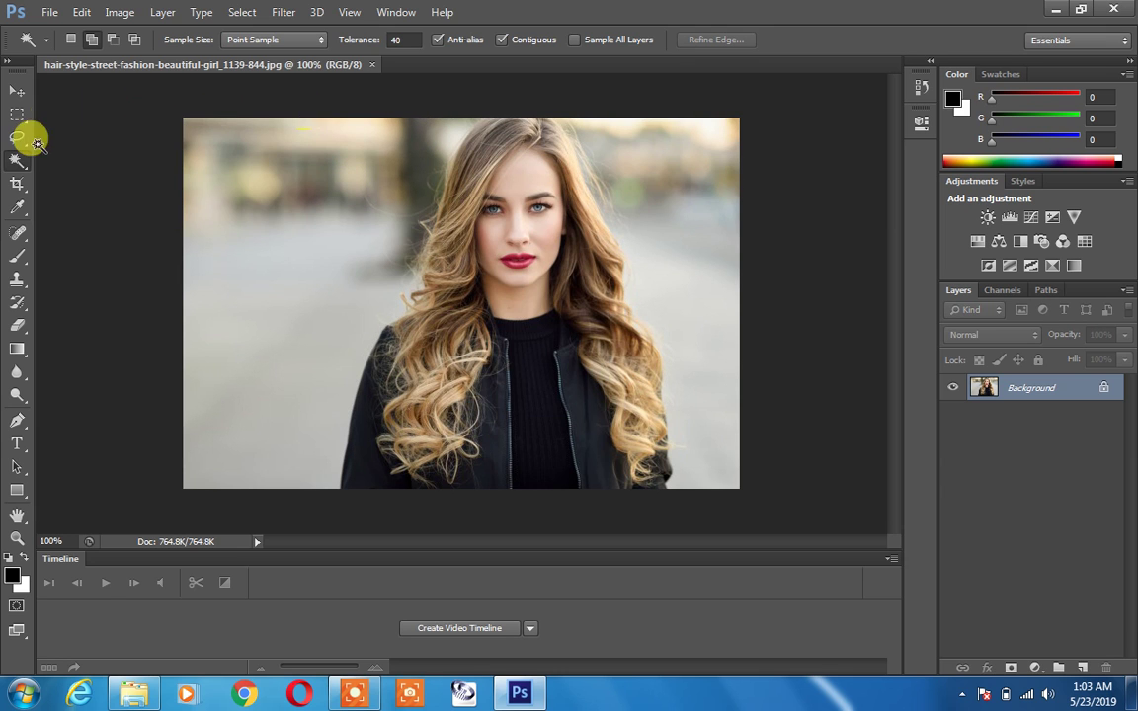
- Browse the selection tool flyouts and choose the Quick Selection Tool
{"action": "right_click", "coordinate": [21, 161]}
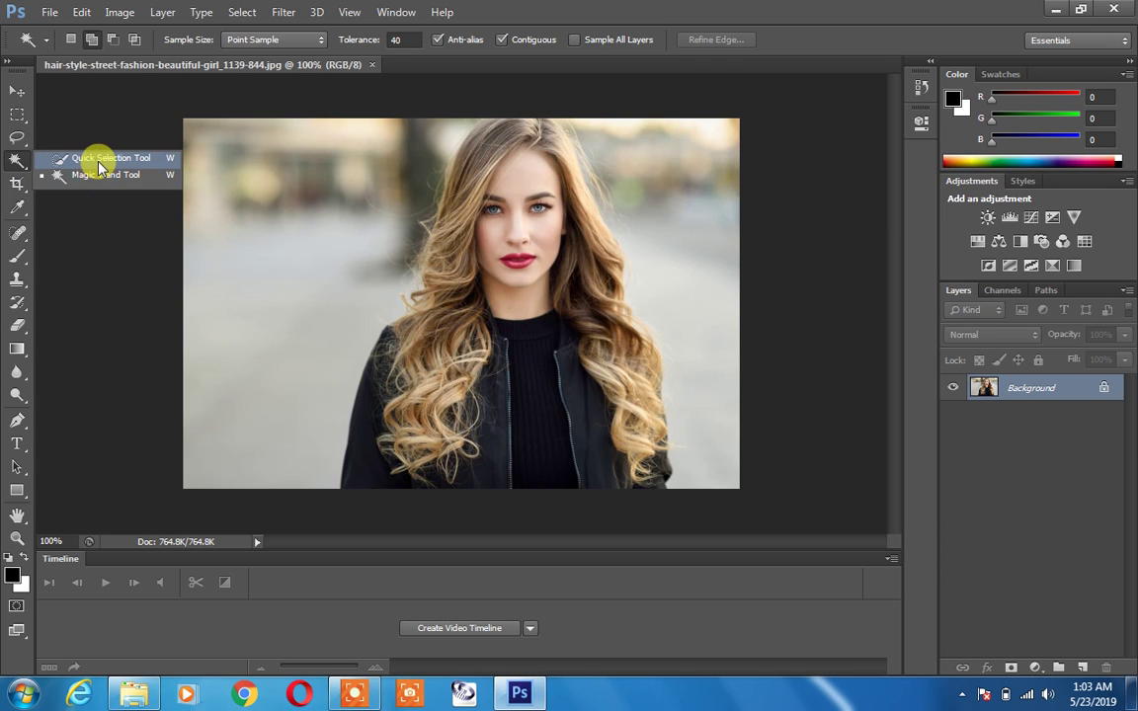
{"action": "left_click", "coordinate": [20, 136]}
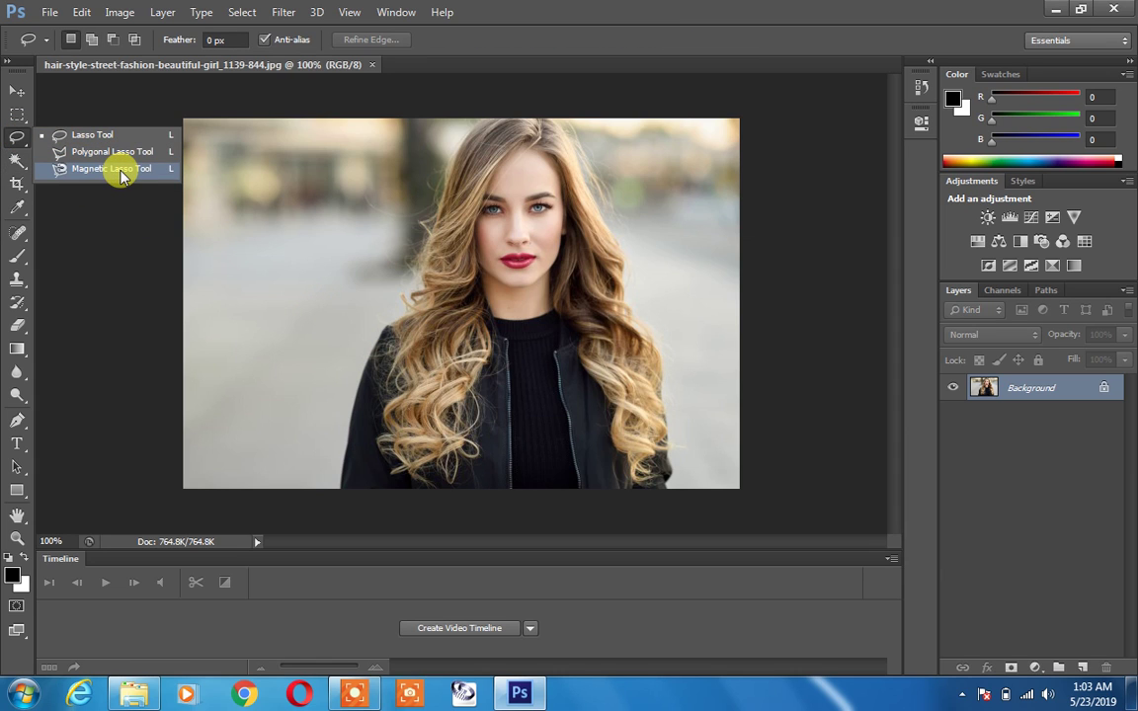
{"action": "left_click", "coordinate": [18, 160]}
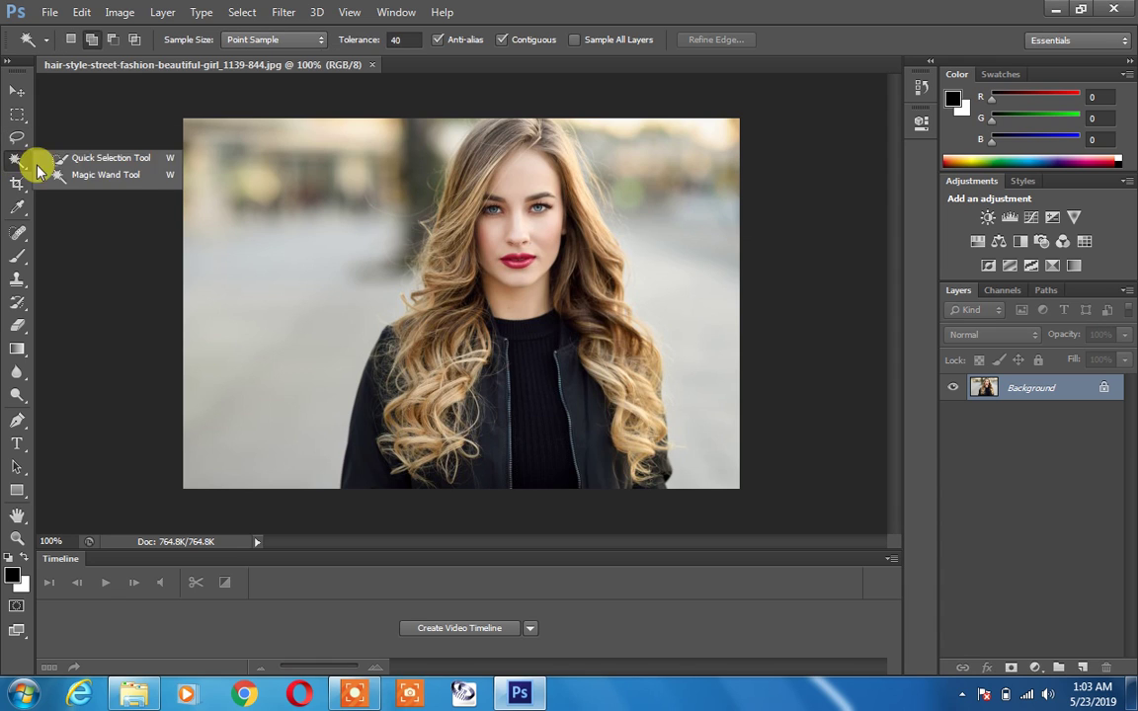
{"action": "left_click", "coordinate": [99, 160]}
{"action": "left_click", "coordinate": [495, 129]}
- Brush a selection over the woman's face and hair, clear it, and minimise Photoshop
{"action": "mouse_move", "coordinate": [460, 201]}
{"action": "left_mouse_down"}
{"action": "mouse_move", "coordinate": [446, 236]}
{"action": "mouse_move", "coordinate": [508, 173]}
{"action": "mouse_move", "coordinate": [538, 182]}
{"action": "mouse_move", "coordinate": [528, 120]}
{"action": "mouse_move", "coordinate": [541, 132]}
{"action": "mouse_move", "coordinate": [574, 230]}
{"action": "mouse_move", "coordinate": [587, 334]}
{"action": "mouse_move", "coordinate": [590, 235]}
{"action": "mouse_move", "coordinate": [621, 463]}
{"action": "mouse_move", "coordinate": [642, 442]}
{"action": "mouse_move", "coordinate": [652, 467]}
{"action": "mouse_move", "coordinate": [521, 466]}
{"action": "mouse_move", "coordinate": [515, 310]}
{"action": "mouse_move", "coordinate": [431, 388]}
{"action": "mouse_move", "coordinate": [394, 351]}
{"action": "mouse_move", "coordinate": [400, 336]}
{"action": "mouse_move", "coordinate": [423, 315]}
{"action": "mouse_move", "coordinate": [393, 351]}
{"action": "mouse_move", "coordinate": [387, 431]}
{"action": "mouse_move", "coordinate": [405, 439]}
{"action": "left_mouse_up"}
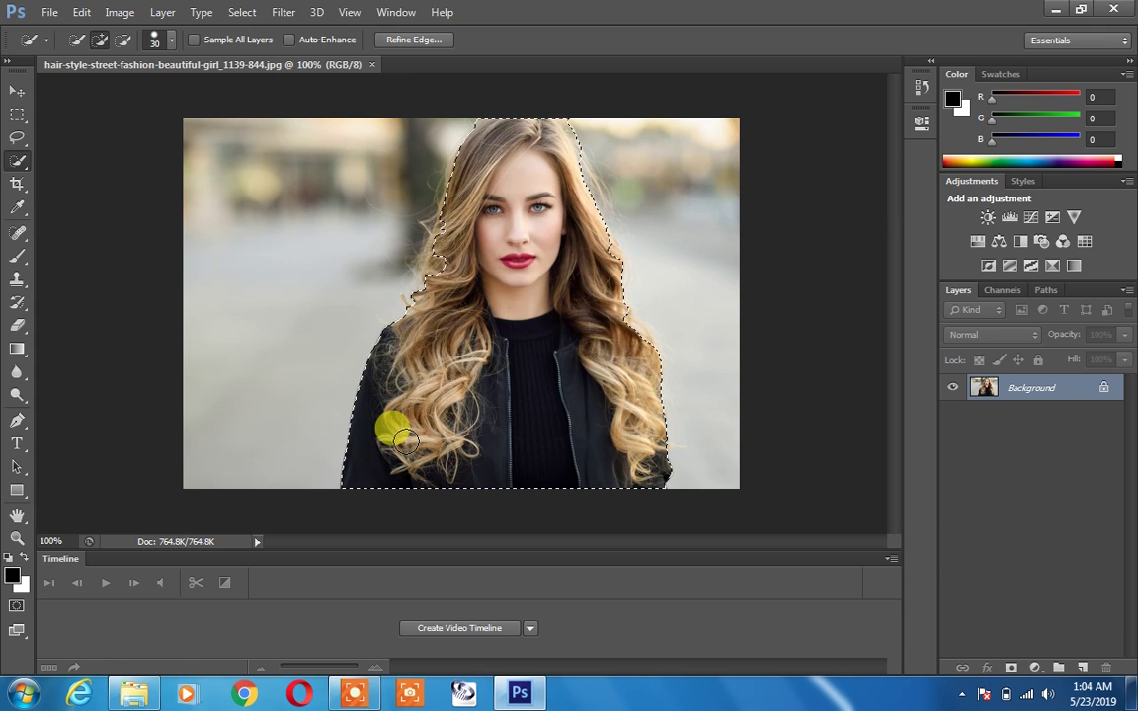
{"action": "left_click", "coordinate": [431, 269]}
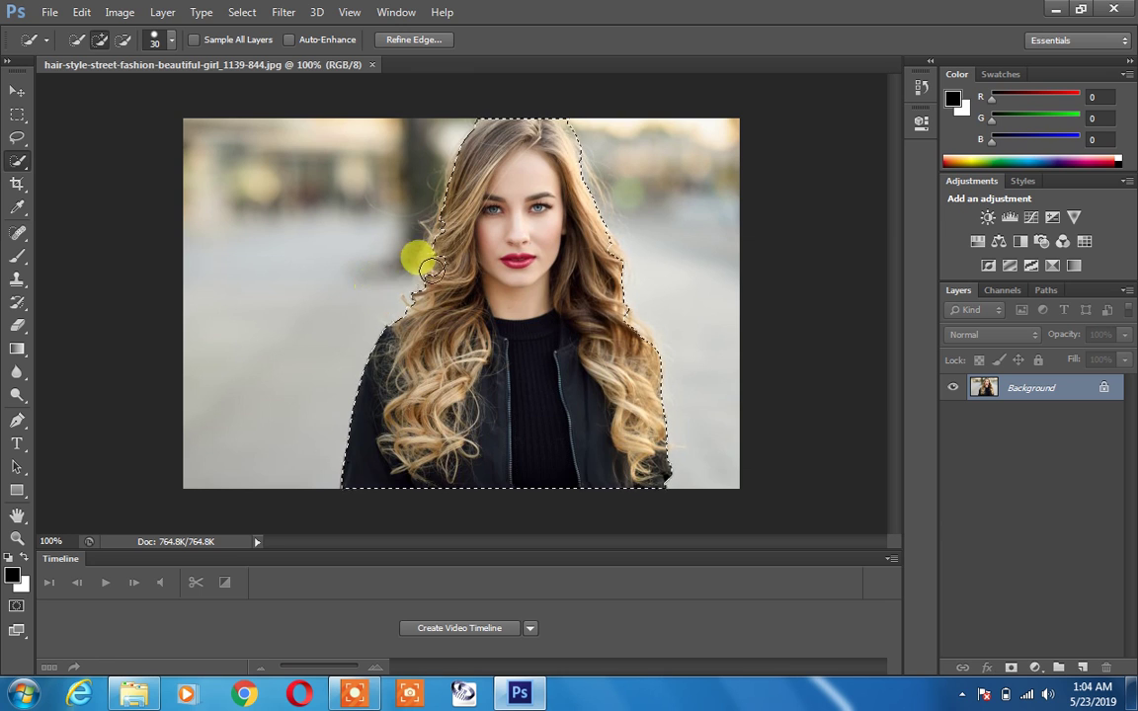
{"action": "key", "text": "ctrl+d"}
{"action": "key", "text": "super+d"}
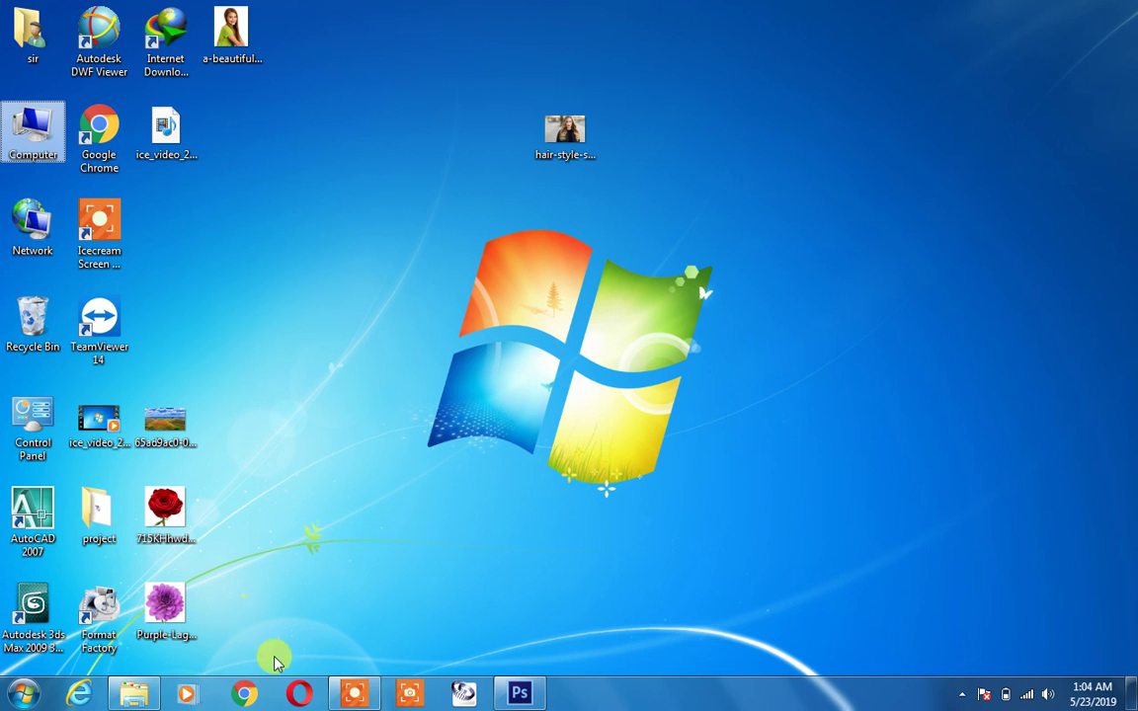
{"action": "left_click", "coordinate": [355, 692]}
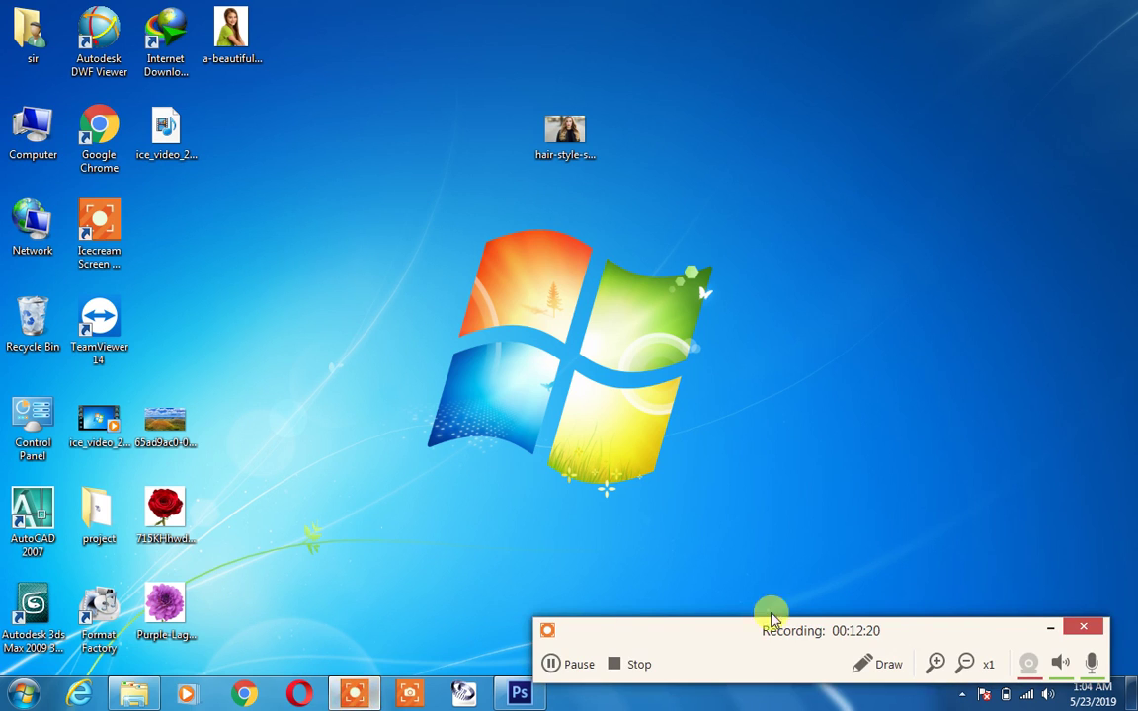